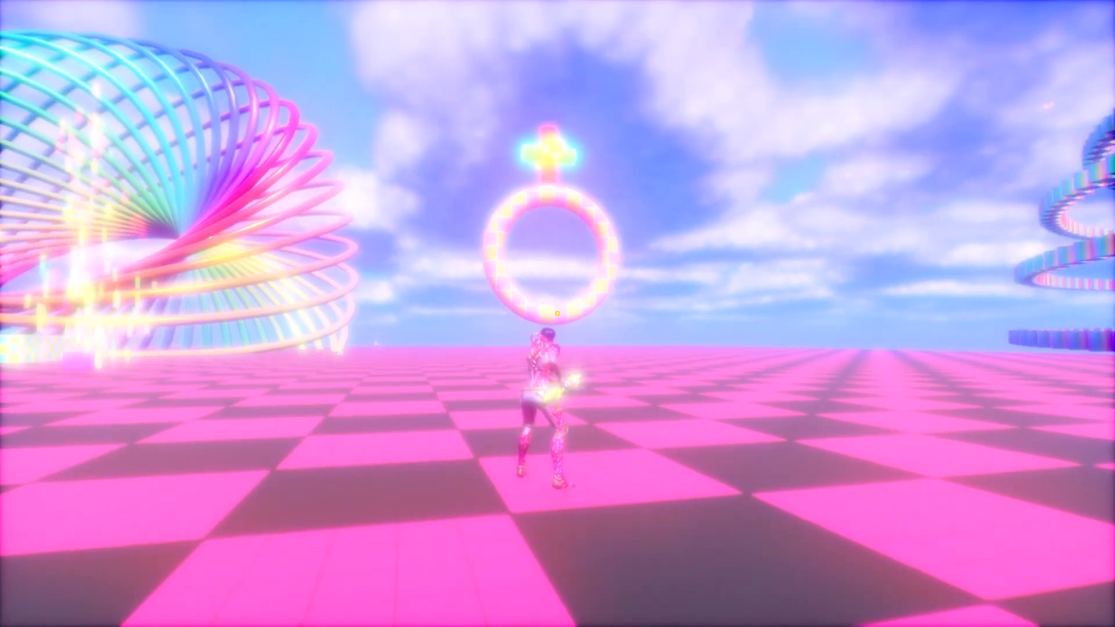
key(w)
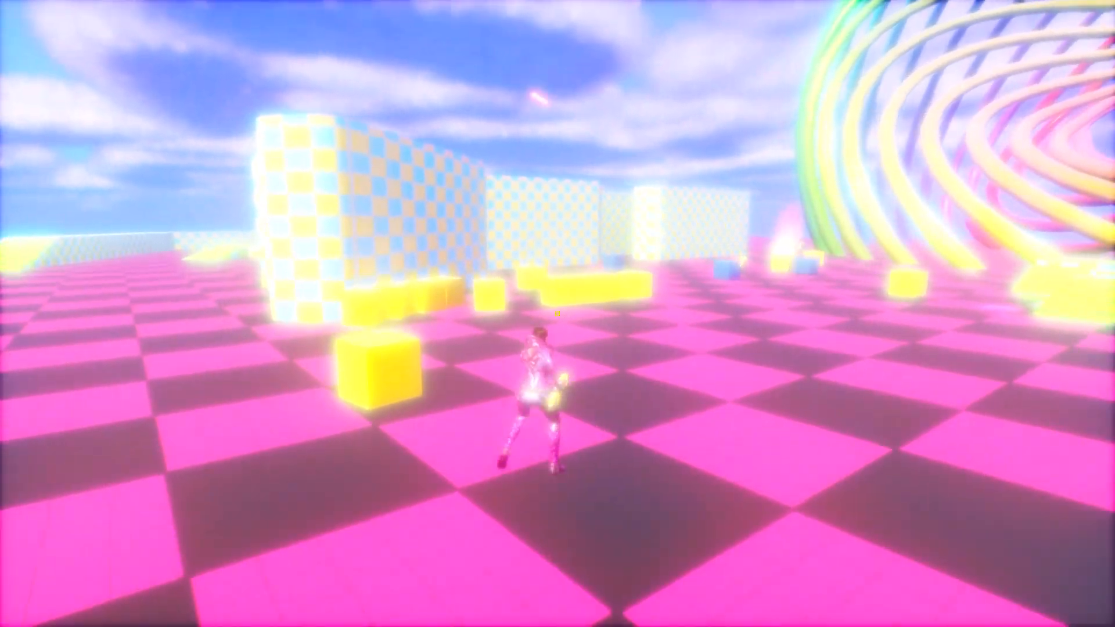
key(w)
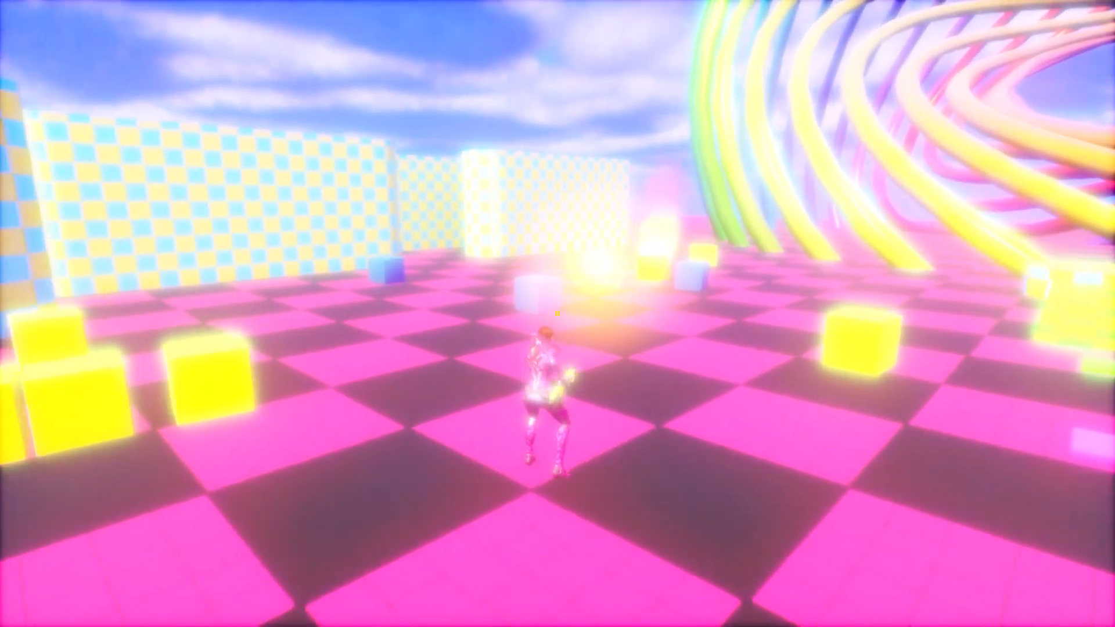
key(s)
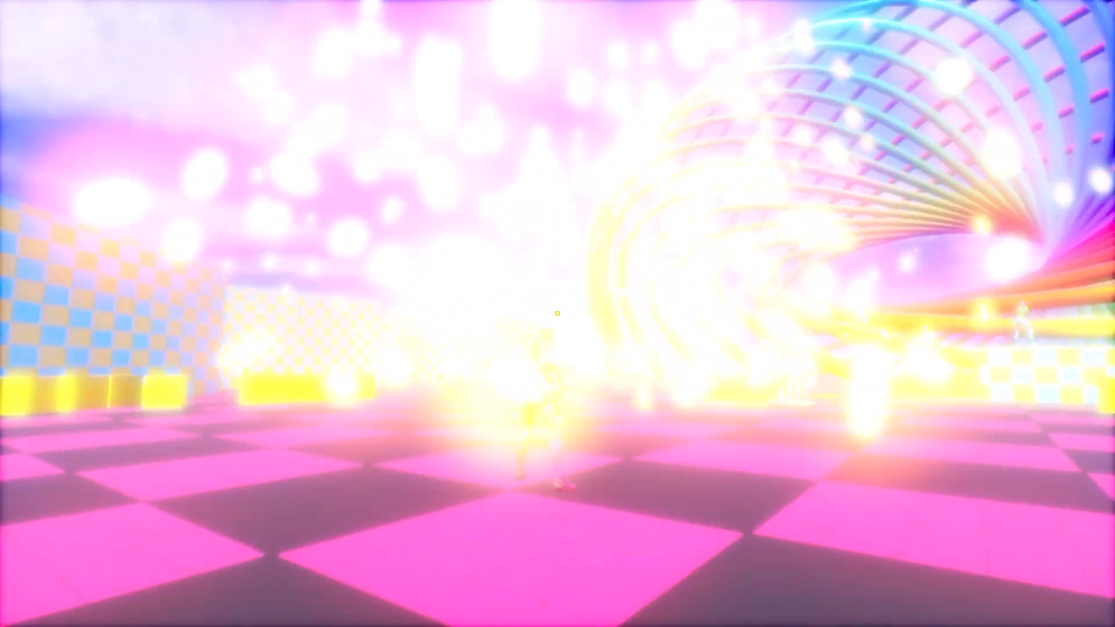
key(s)
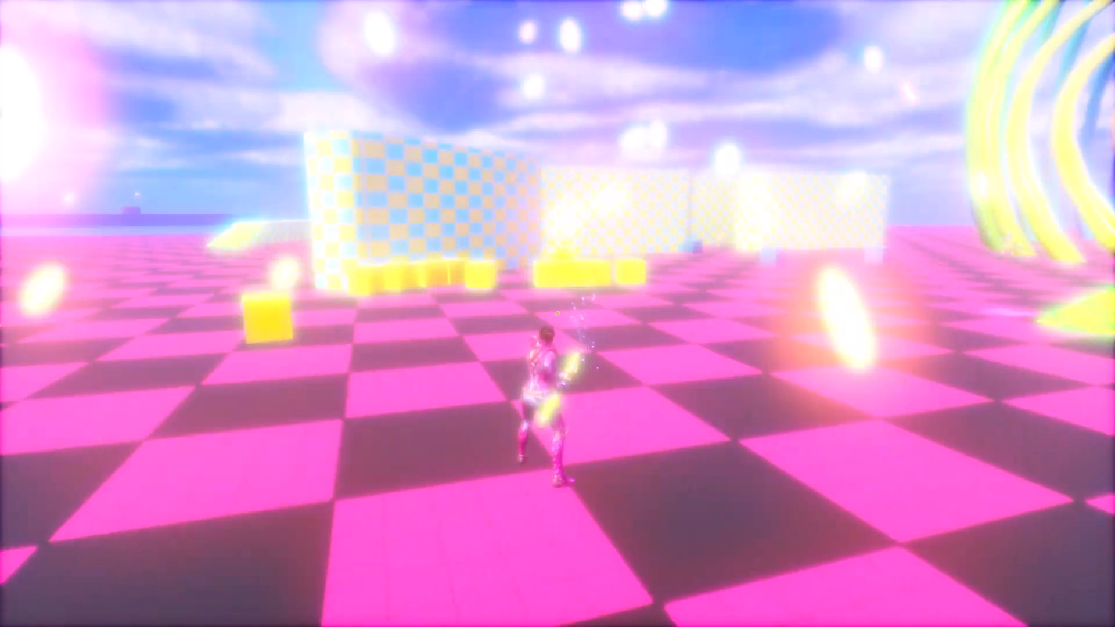
key(w)
key(w)
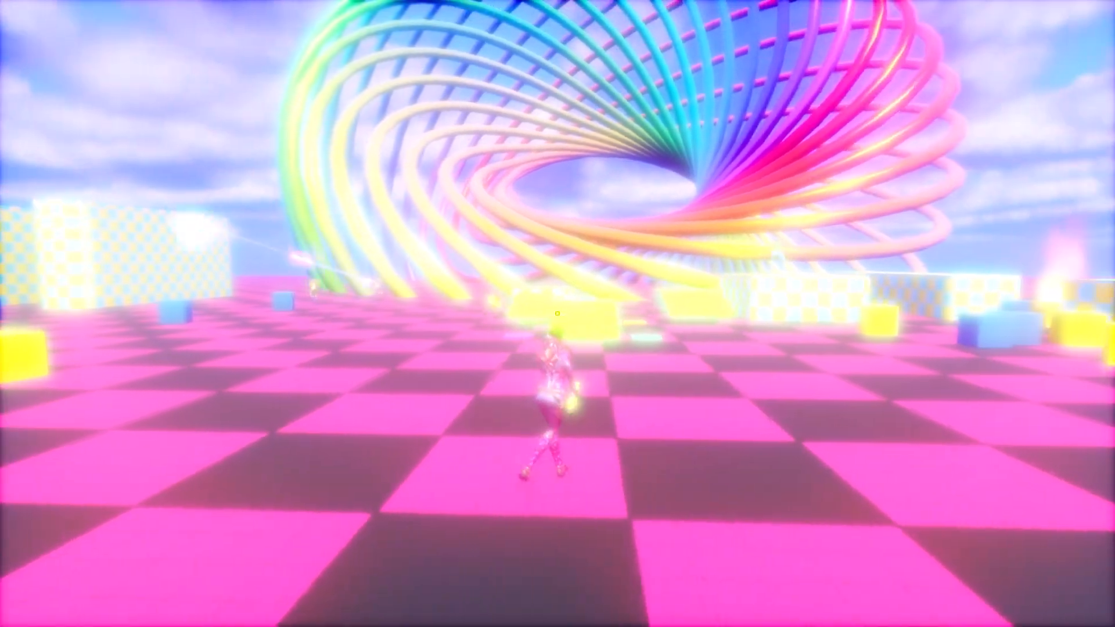
key(w)
key(w)
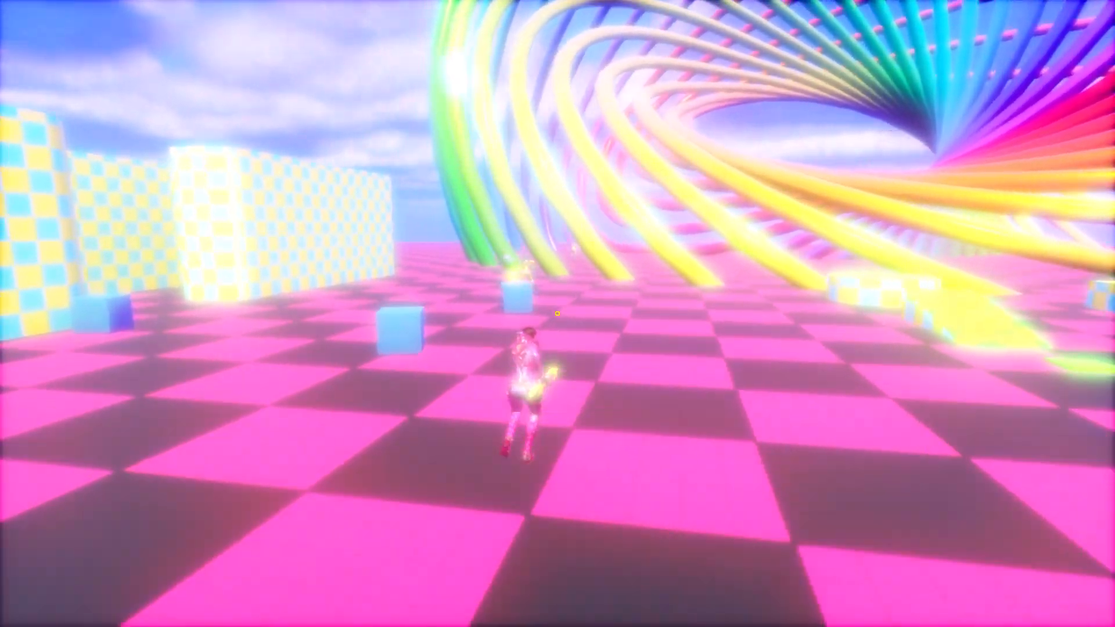
key(w)
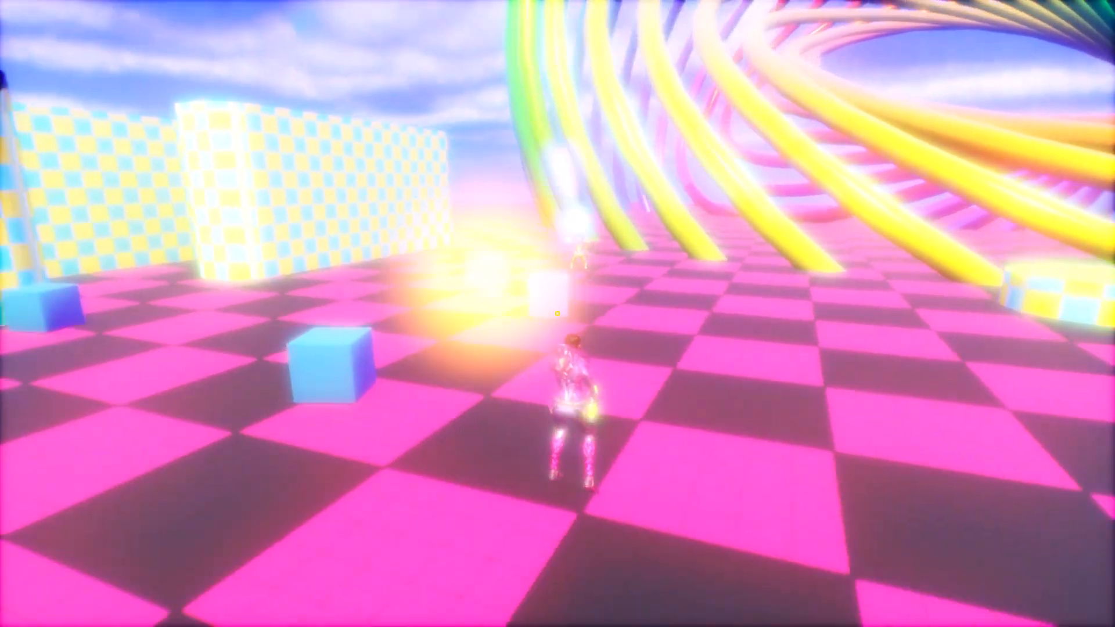
key(w)
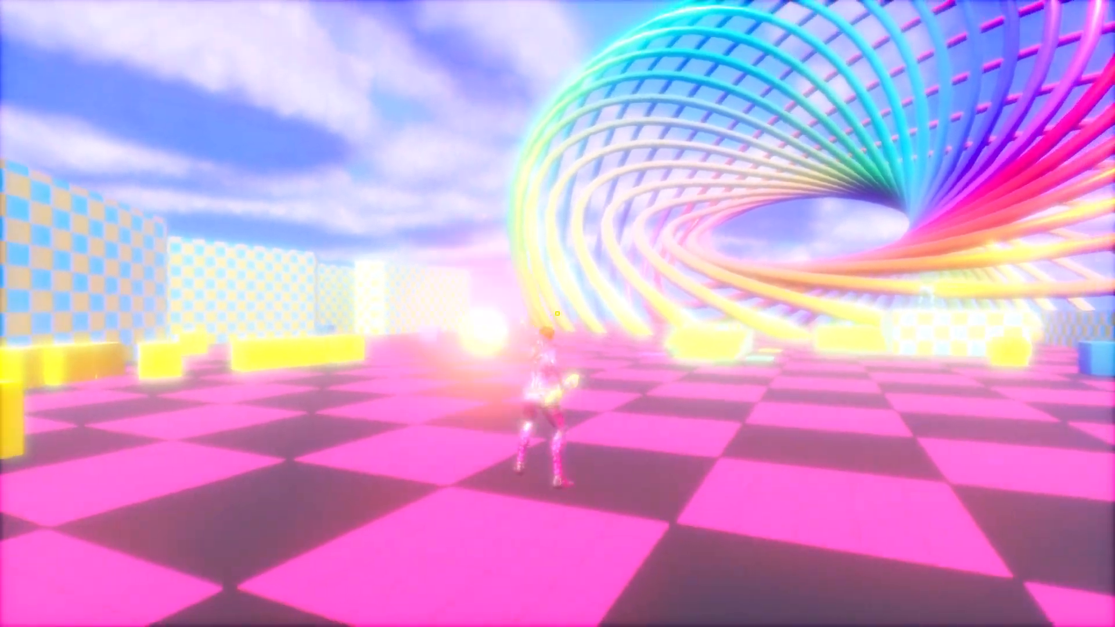
key(w)
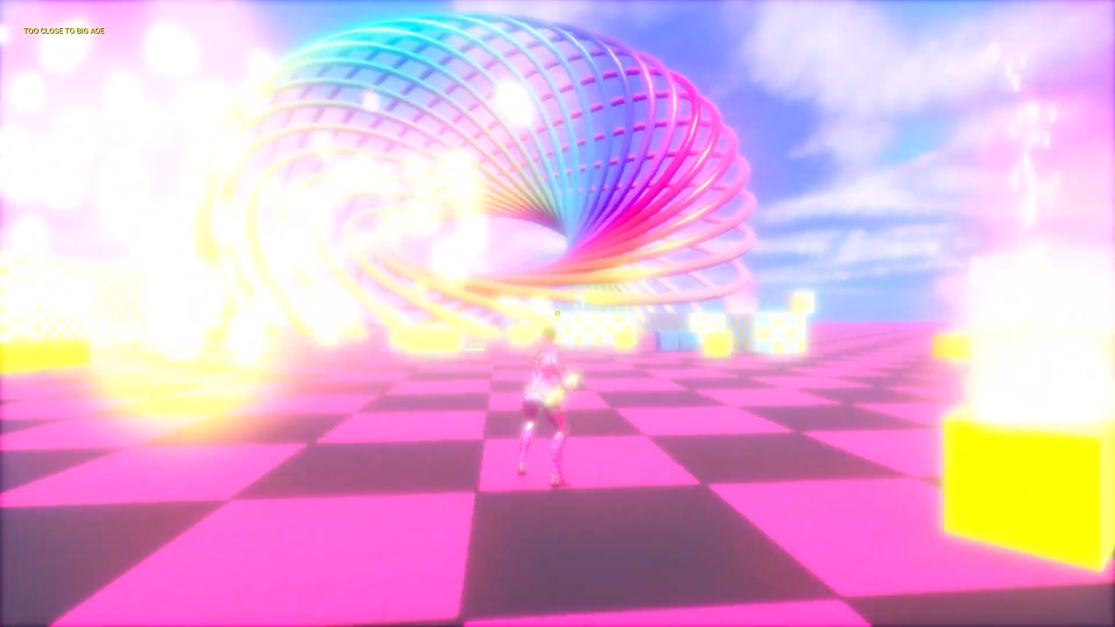
key(w)
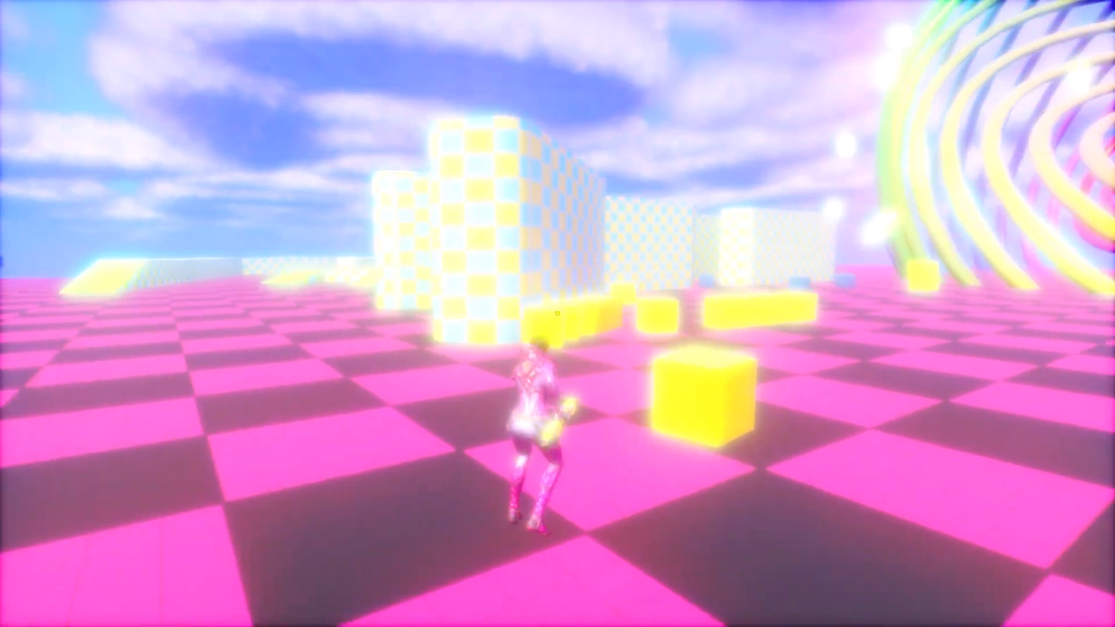
key(w)
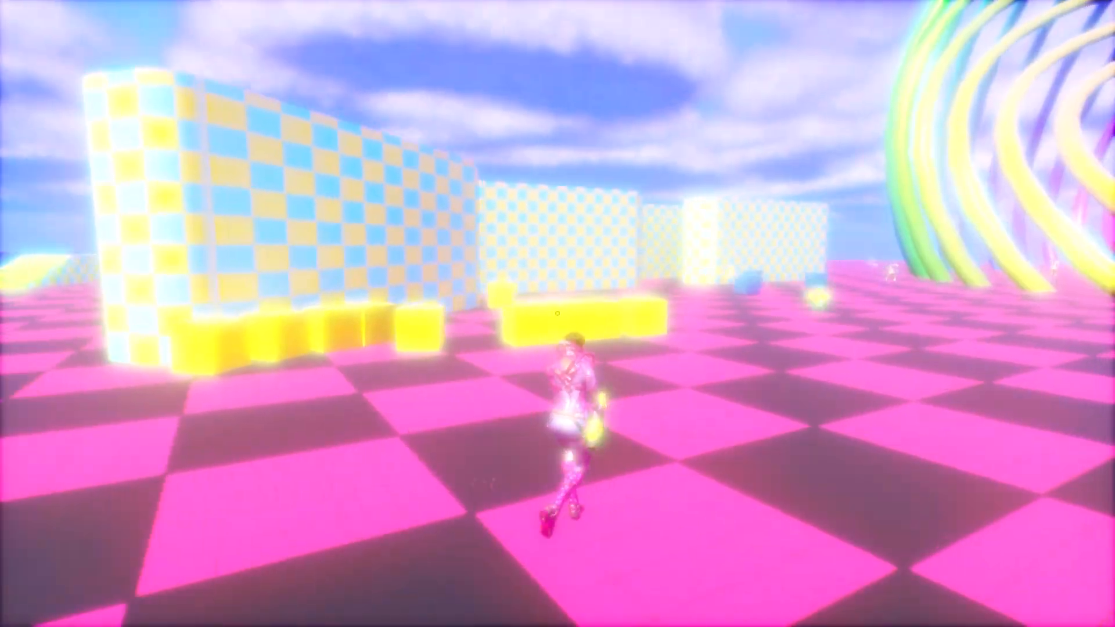
key(w)
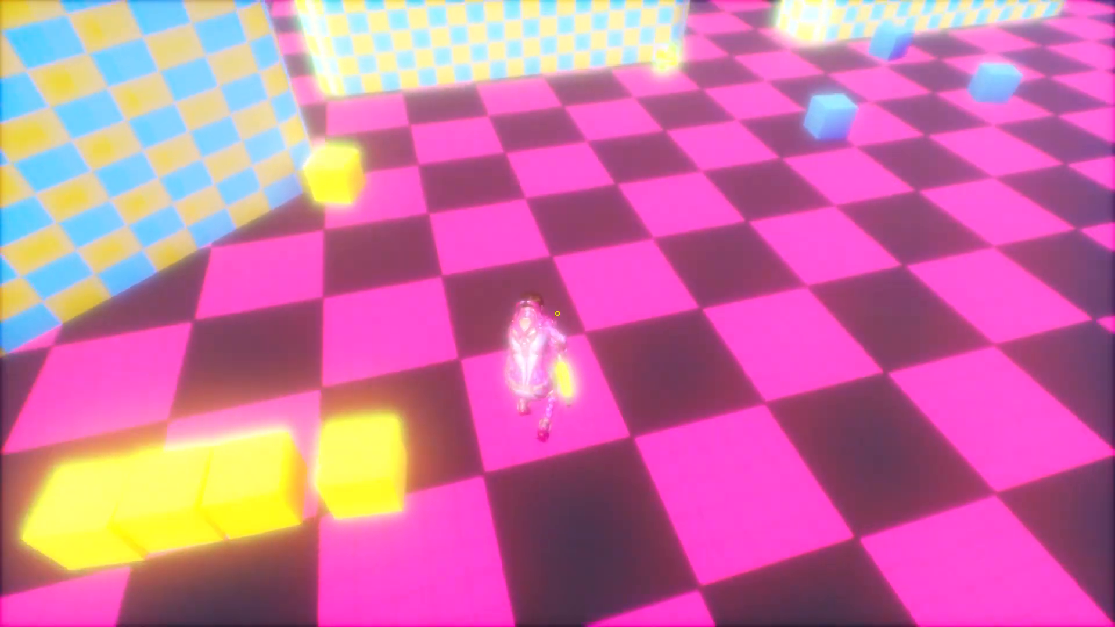
key(w)
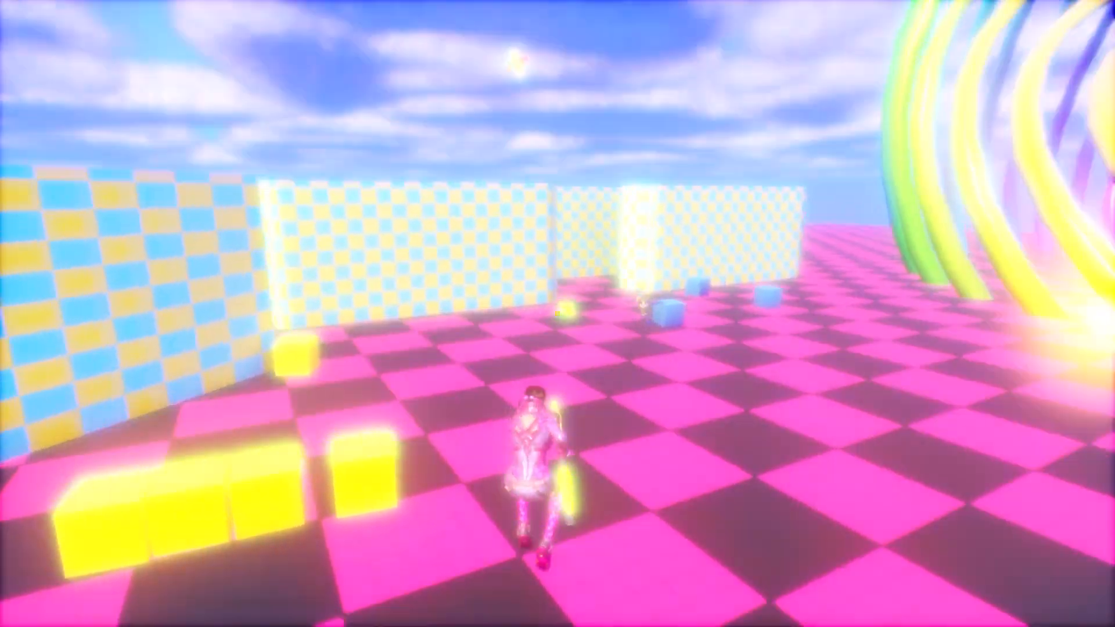
key(w)
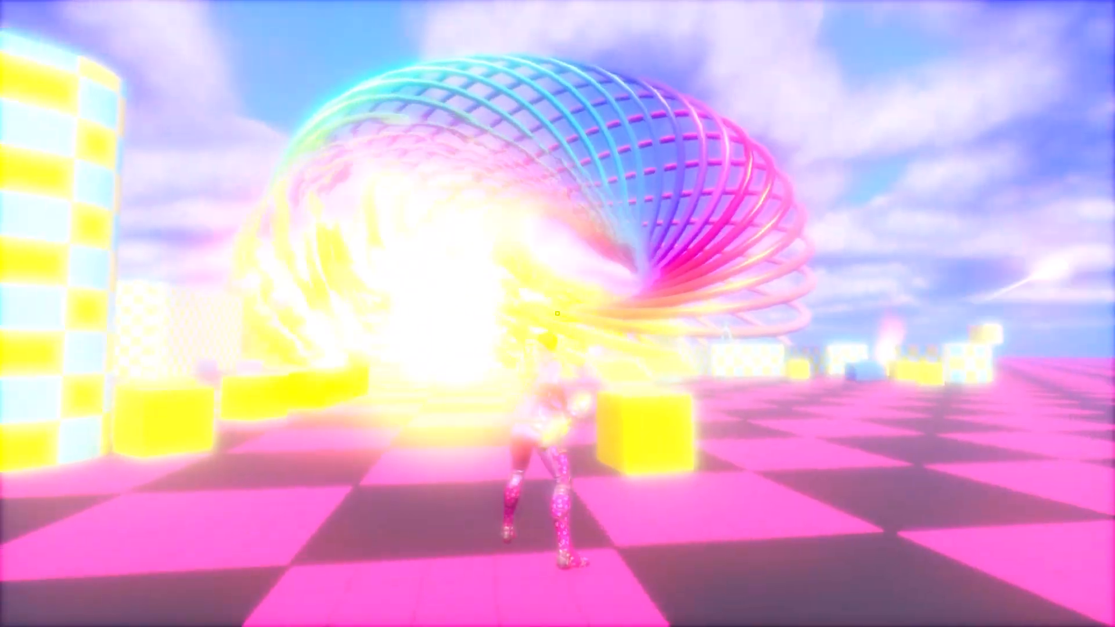
key(w)
key(w)
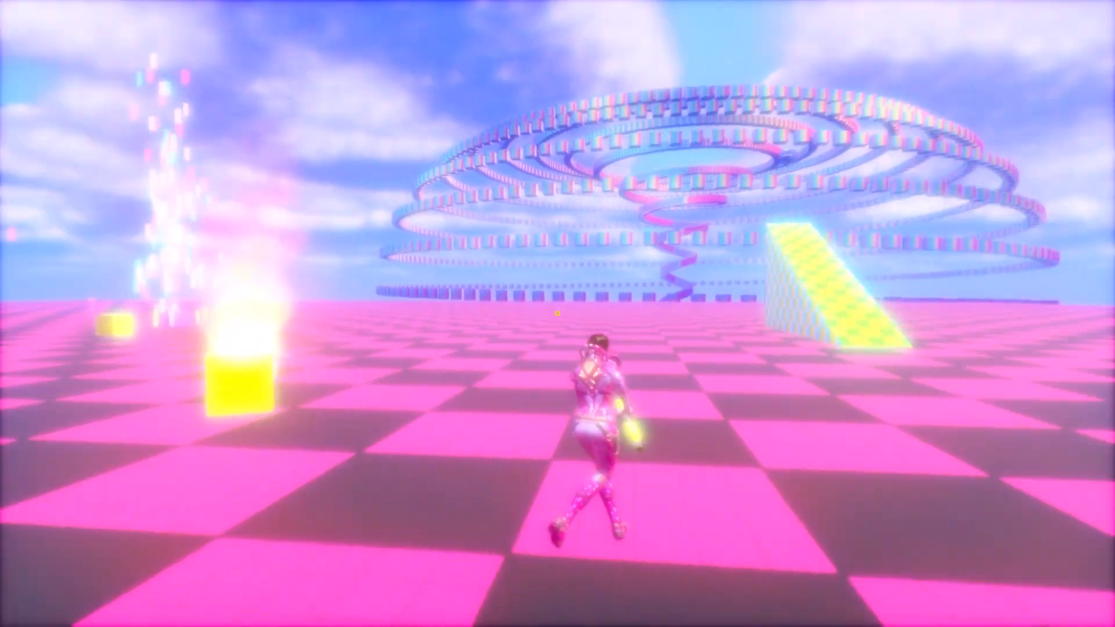
key(w)
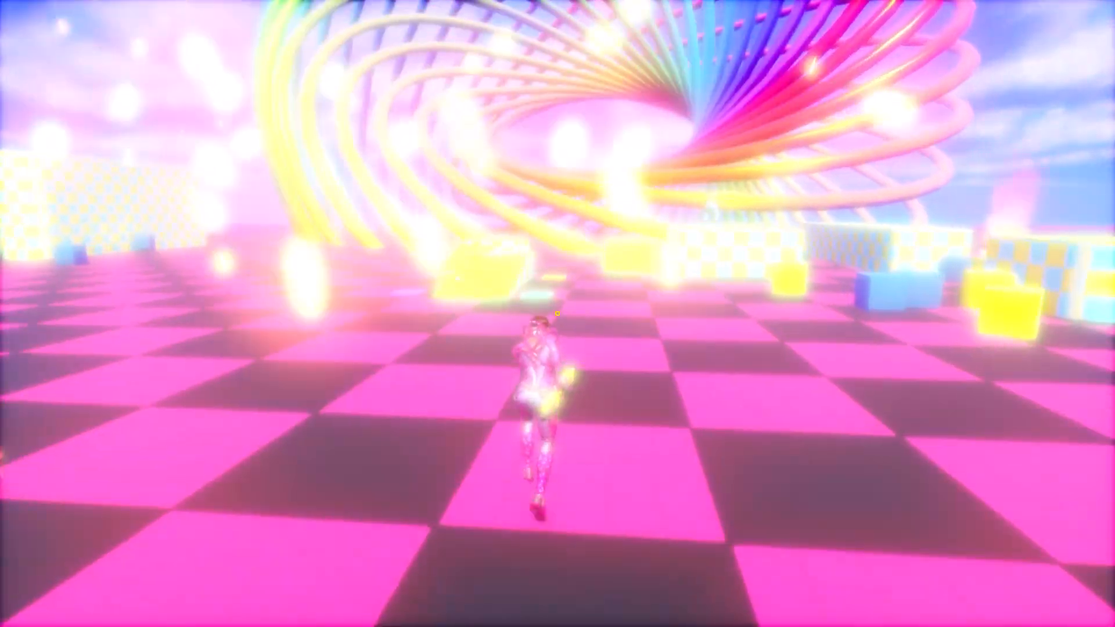
key(w)
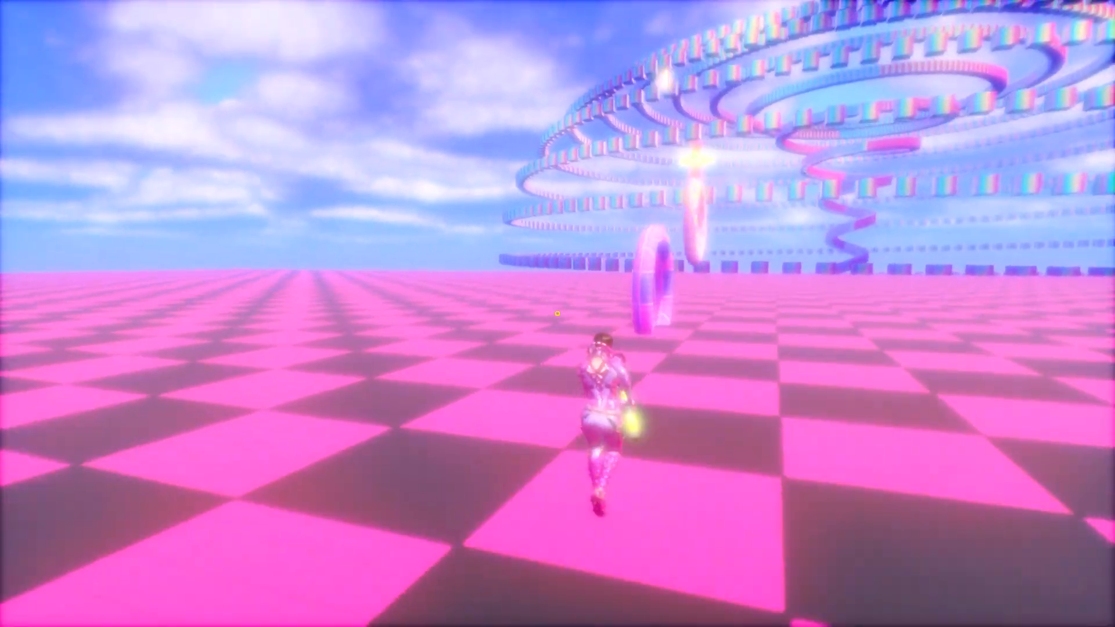
key(w)
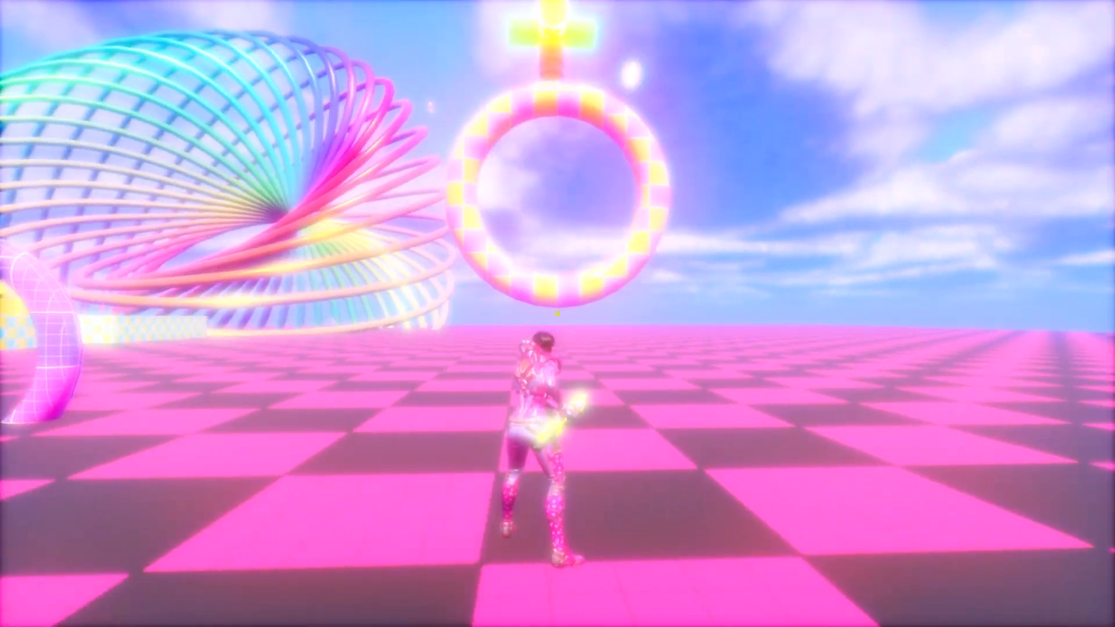
key(w)
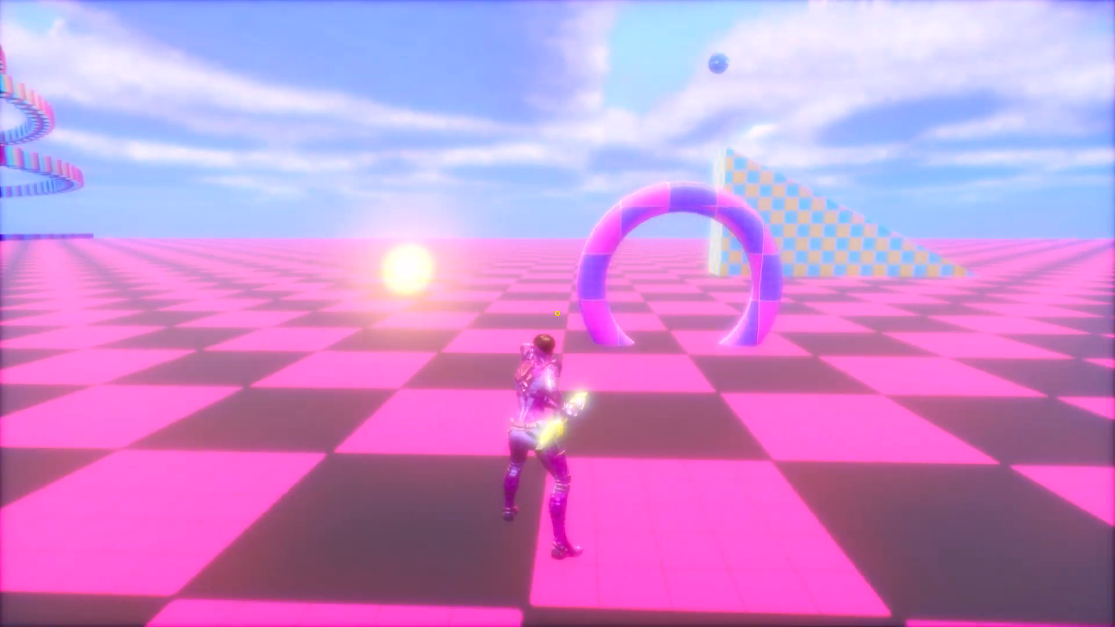
key(w)
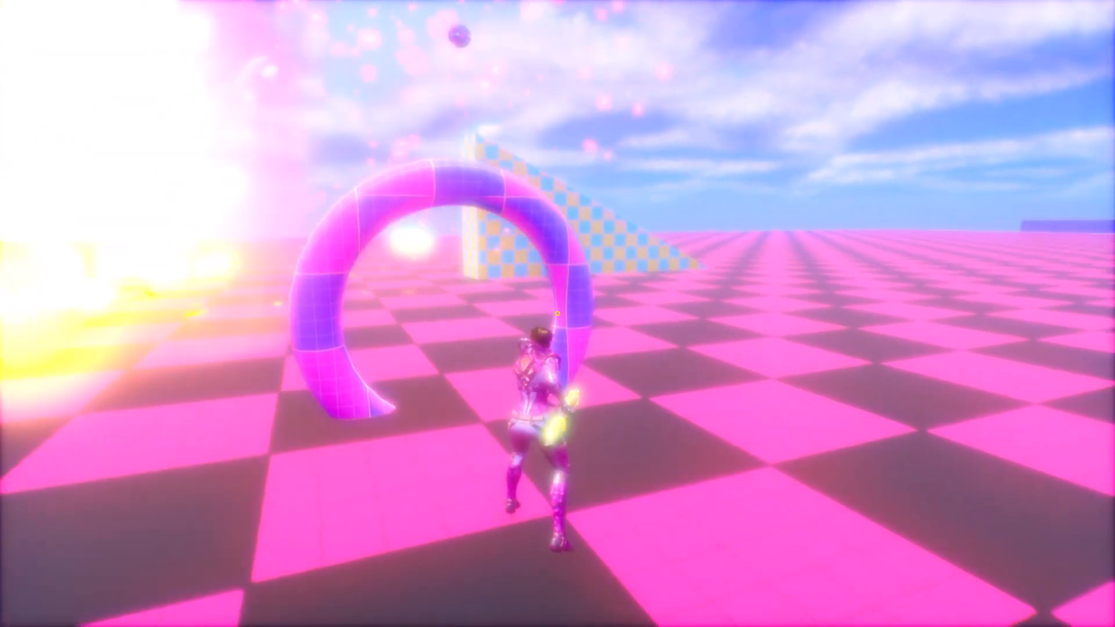
key(w)
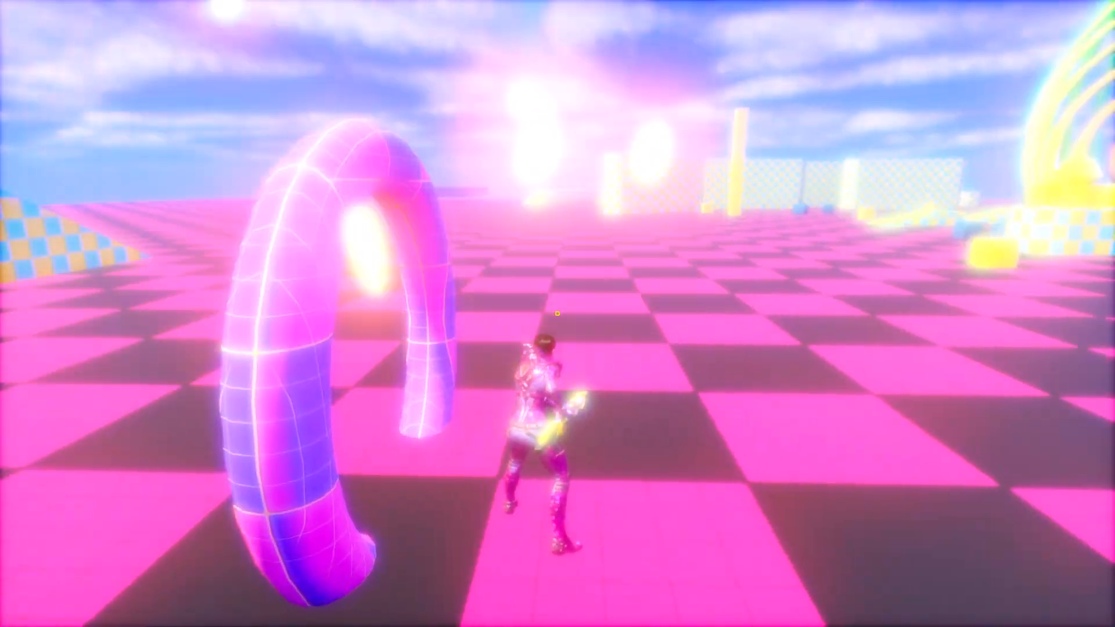
key(a)
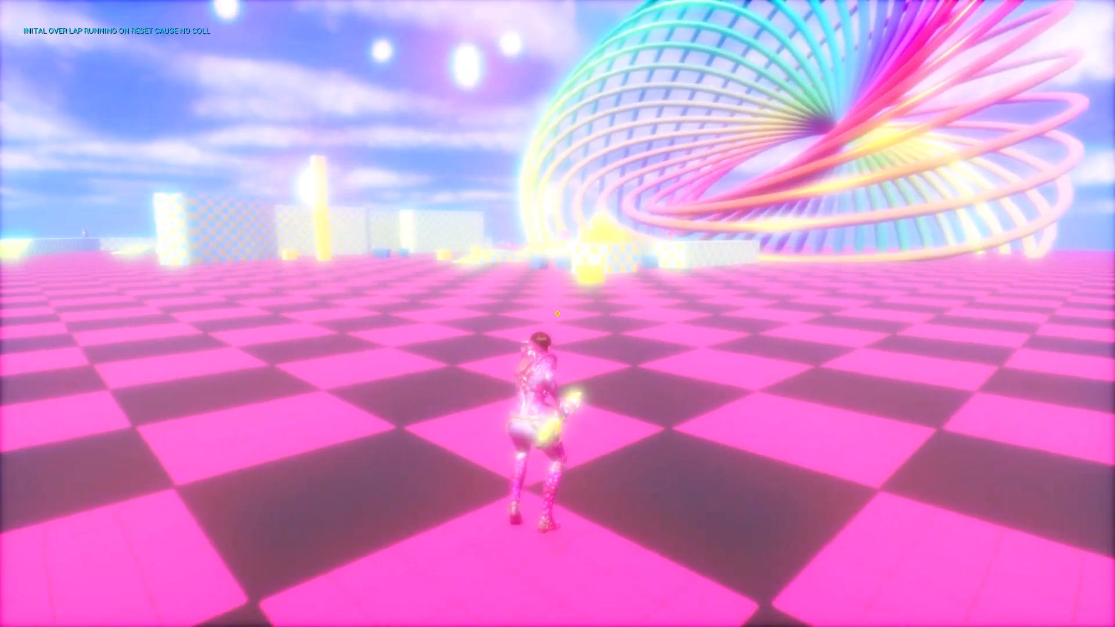
key(w)
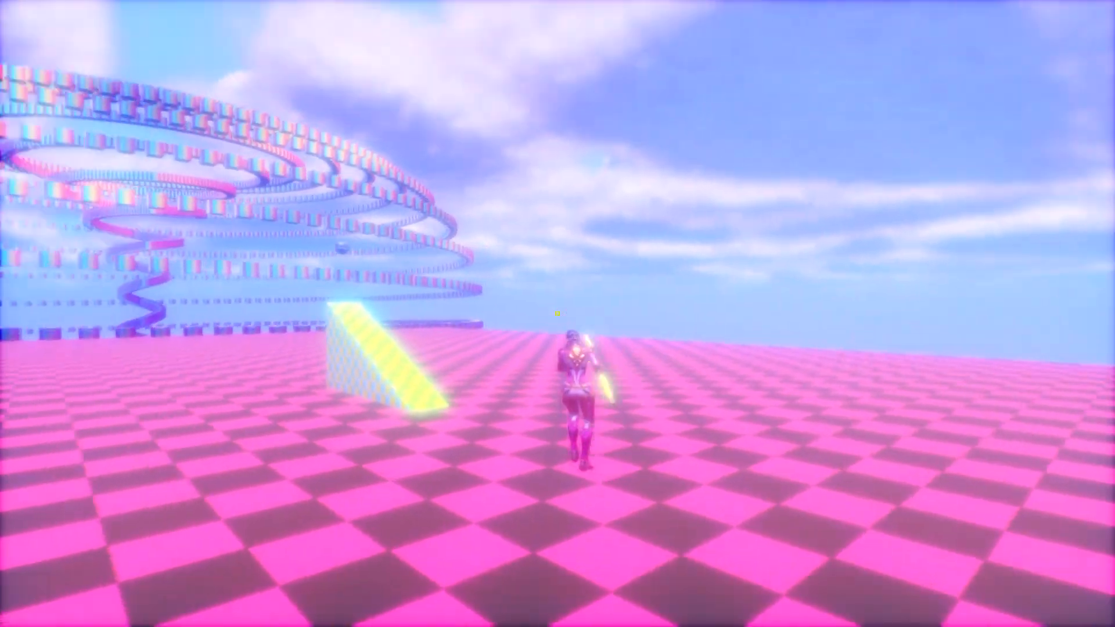
key(w)
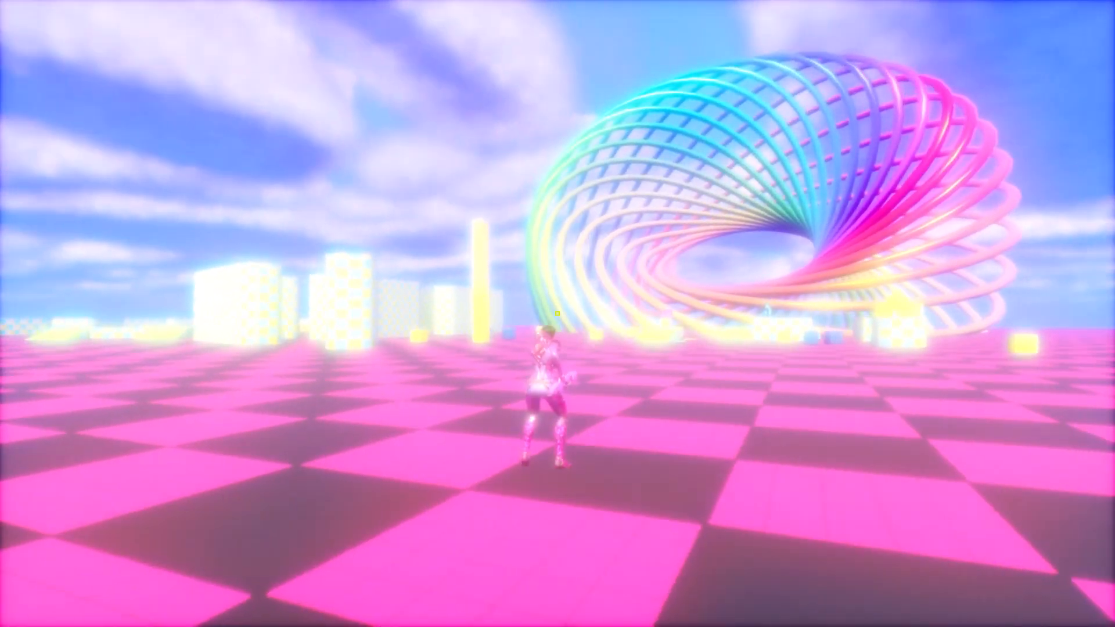
key(w)
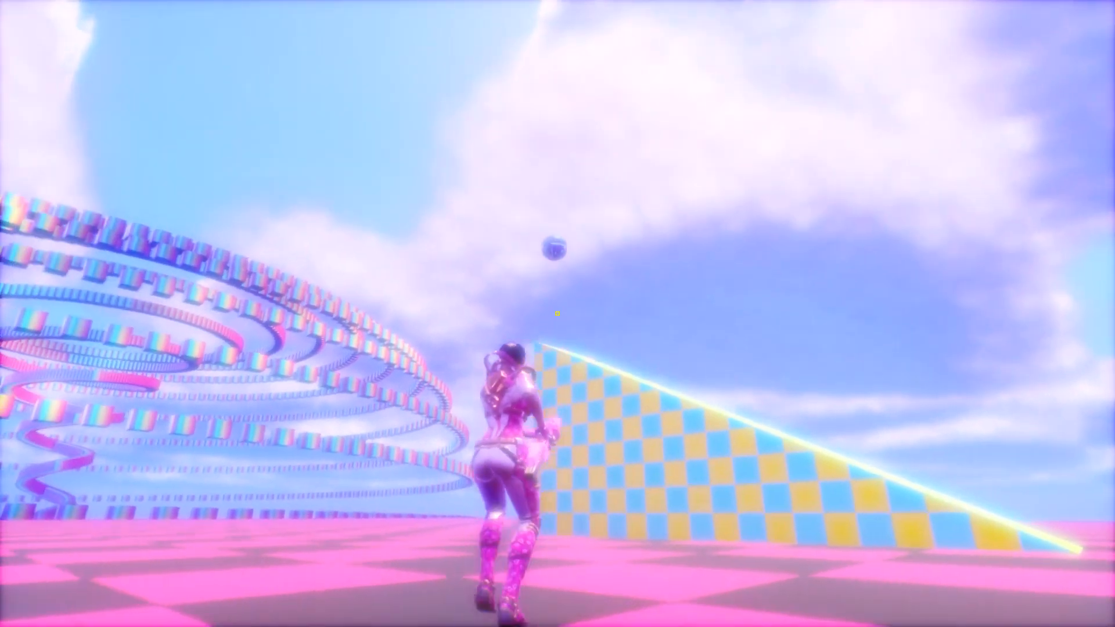
click(558, 313)
key(d)
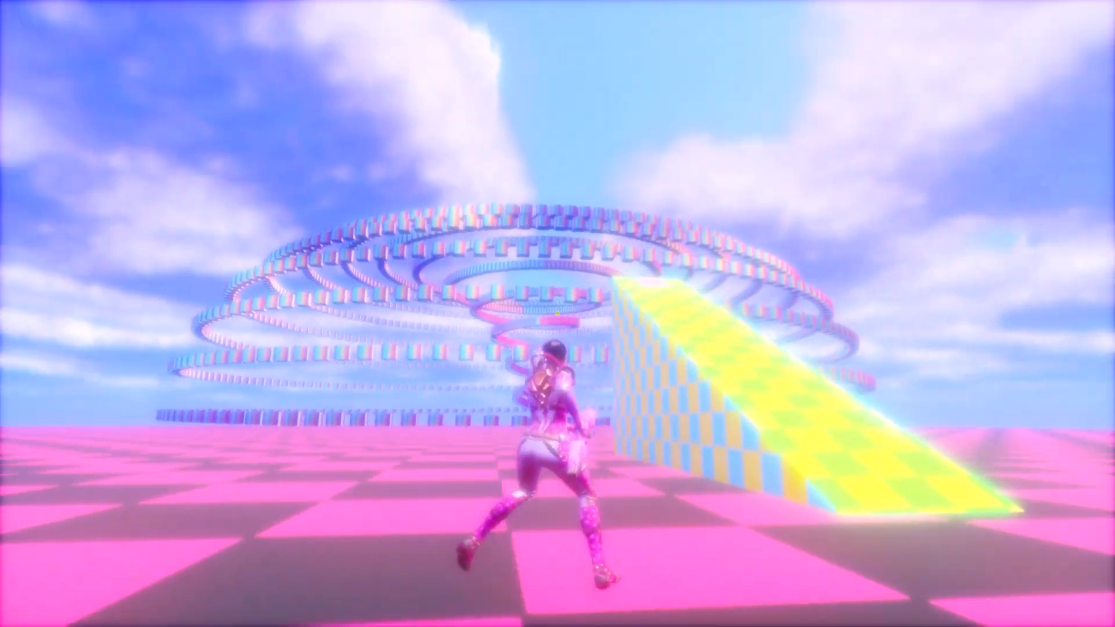
key(w)
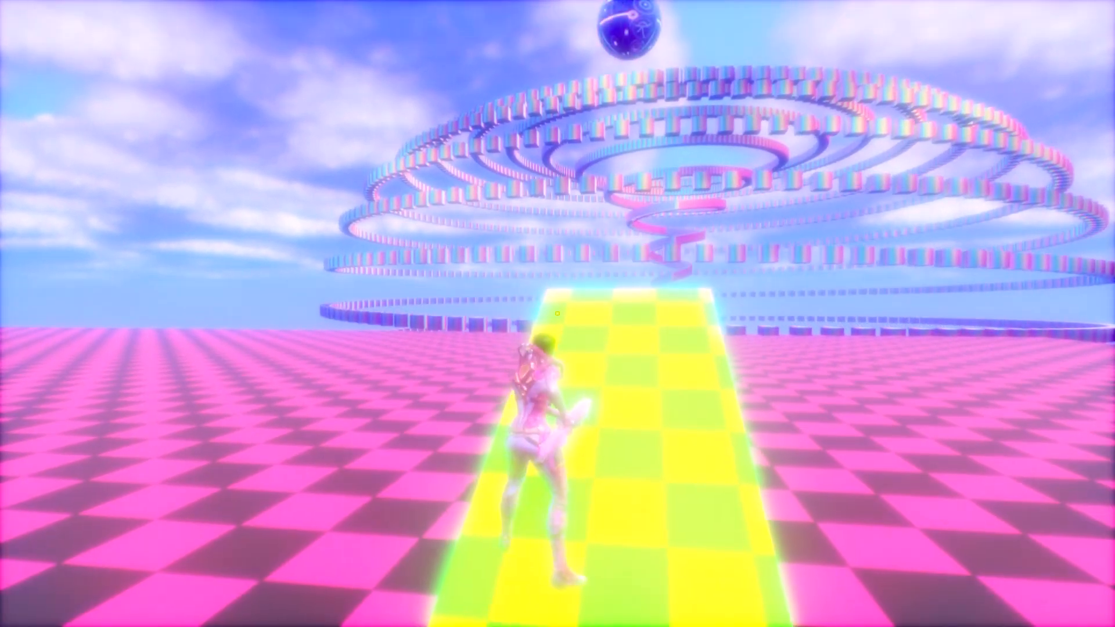
click(557, 314)
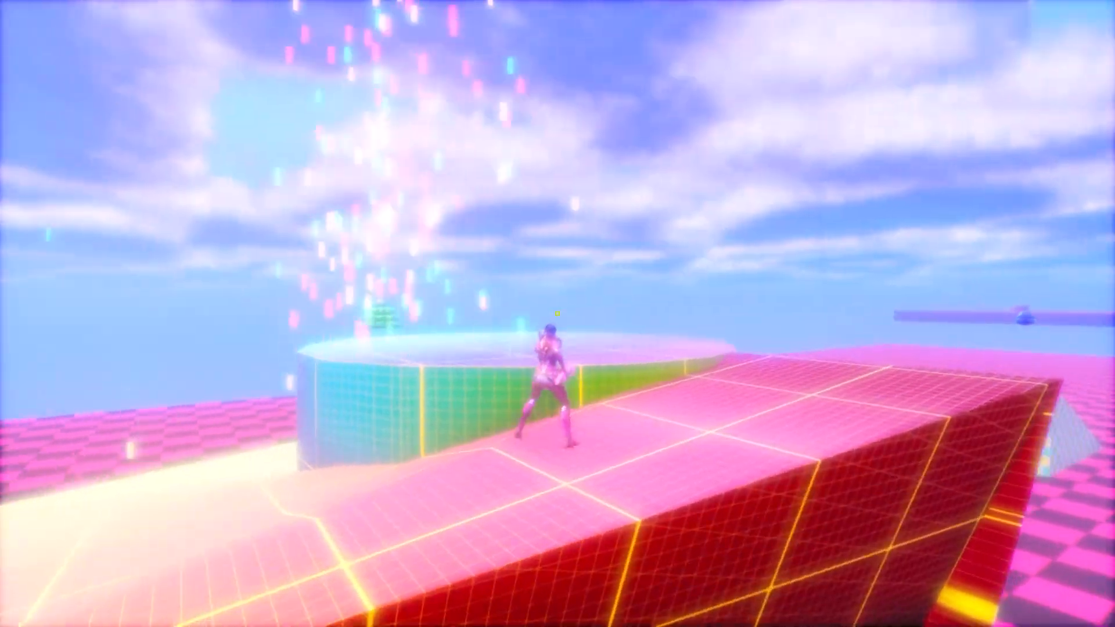
key(space)
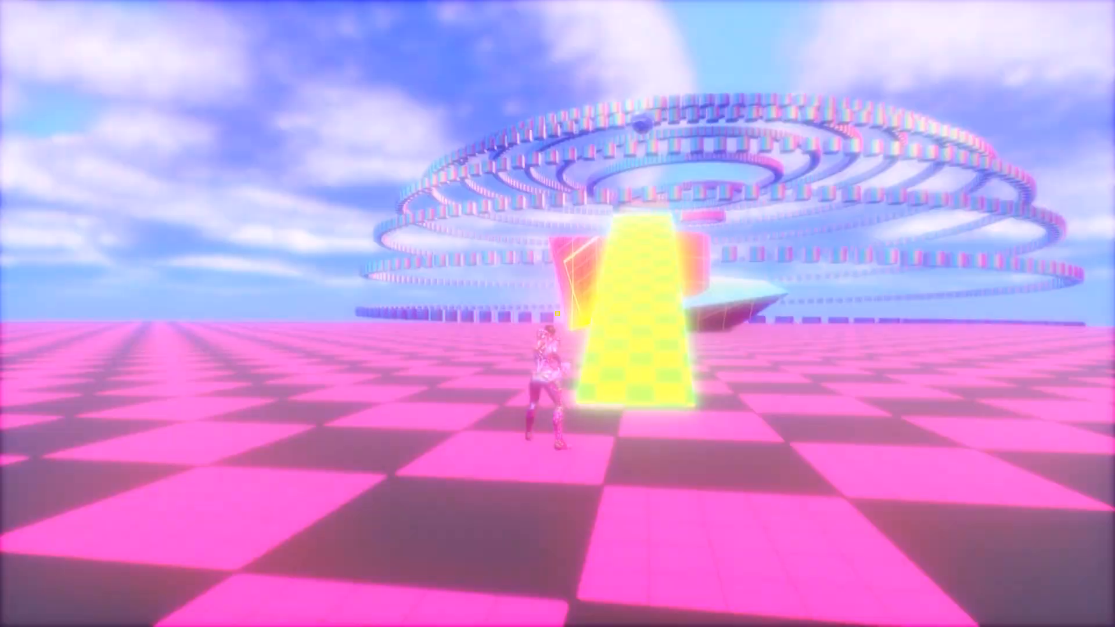
key(w)
click(557, 314)
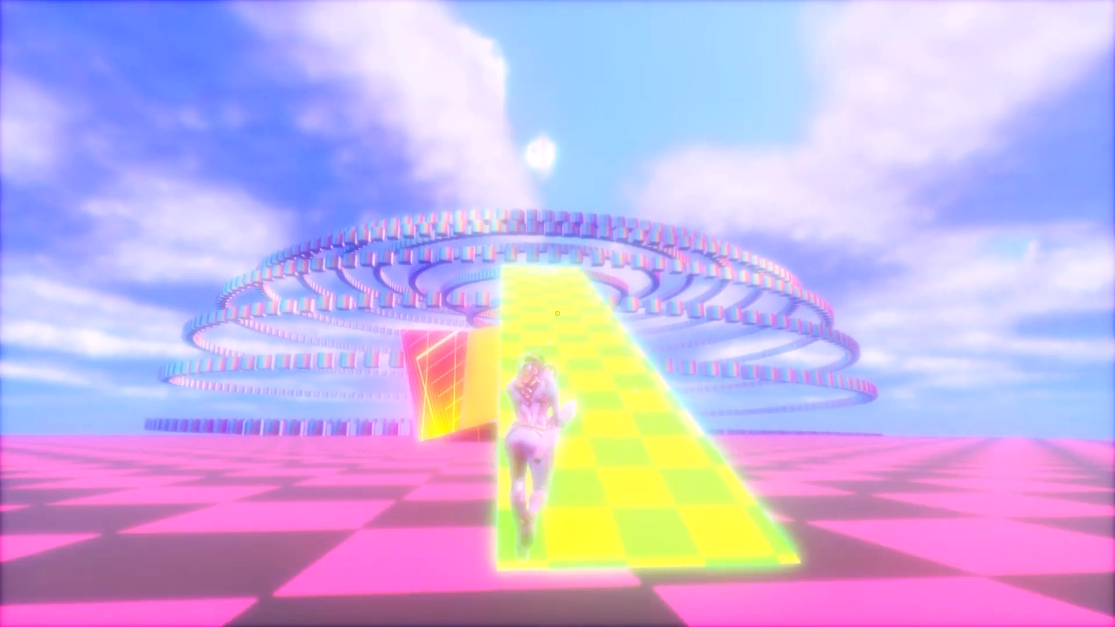
key(space)
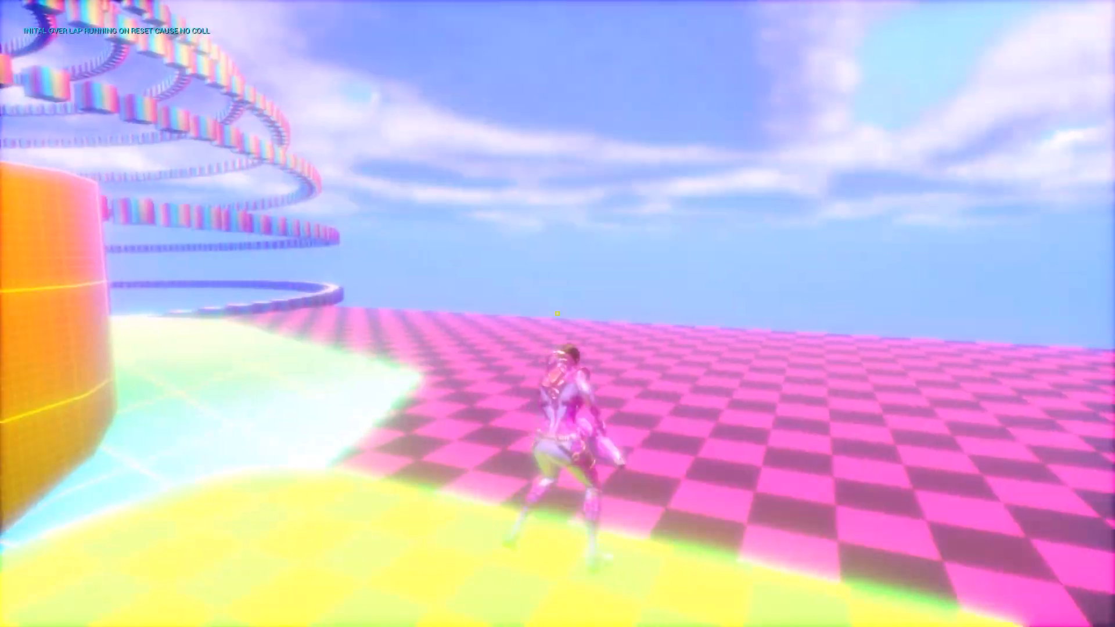
key(d)
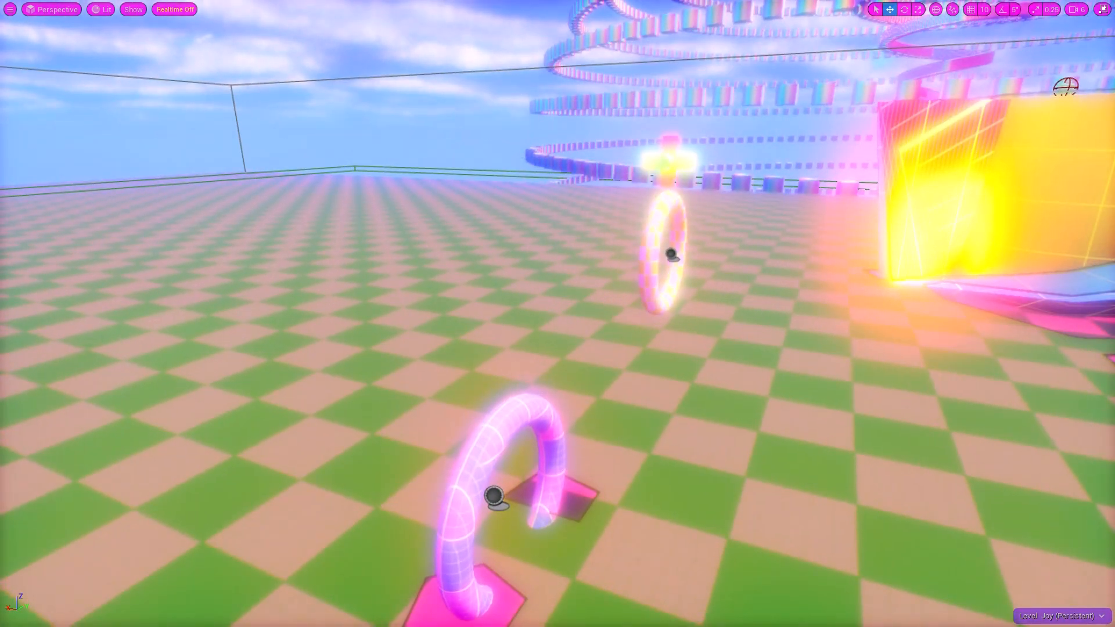
Restore the full editor layout from the immersive viewport and open the Joy level's Level Blueprint to view its event graph
key(F11)
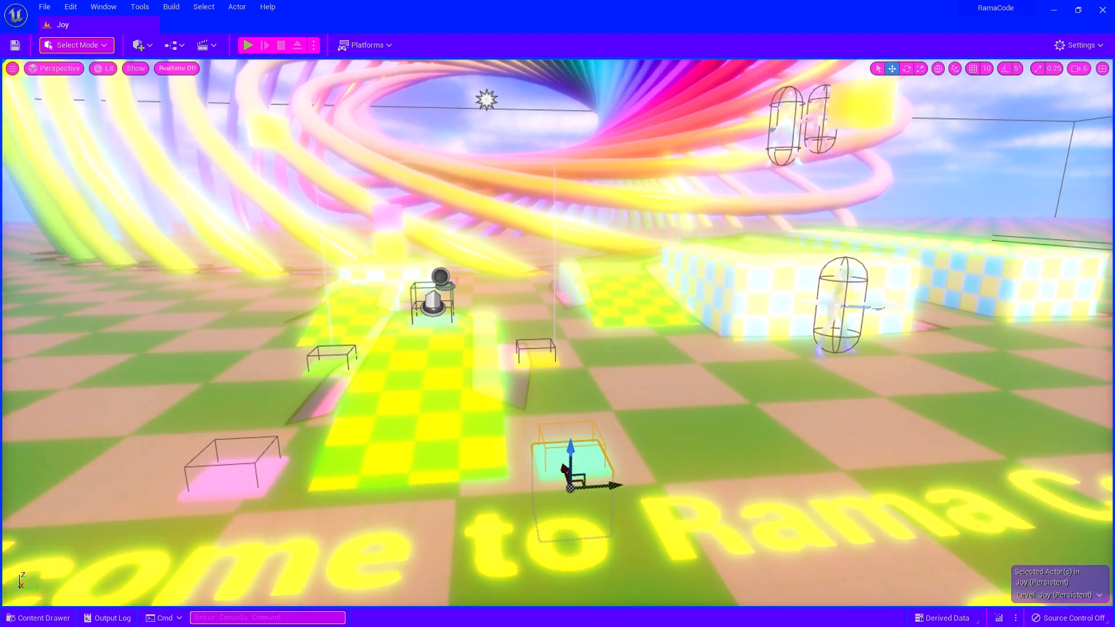
click(174, 44)
click(197, 126)
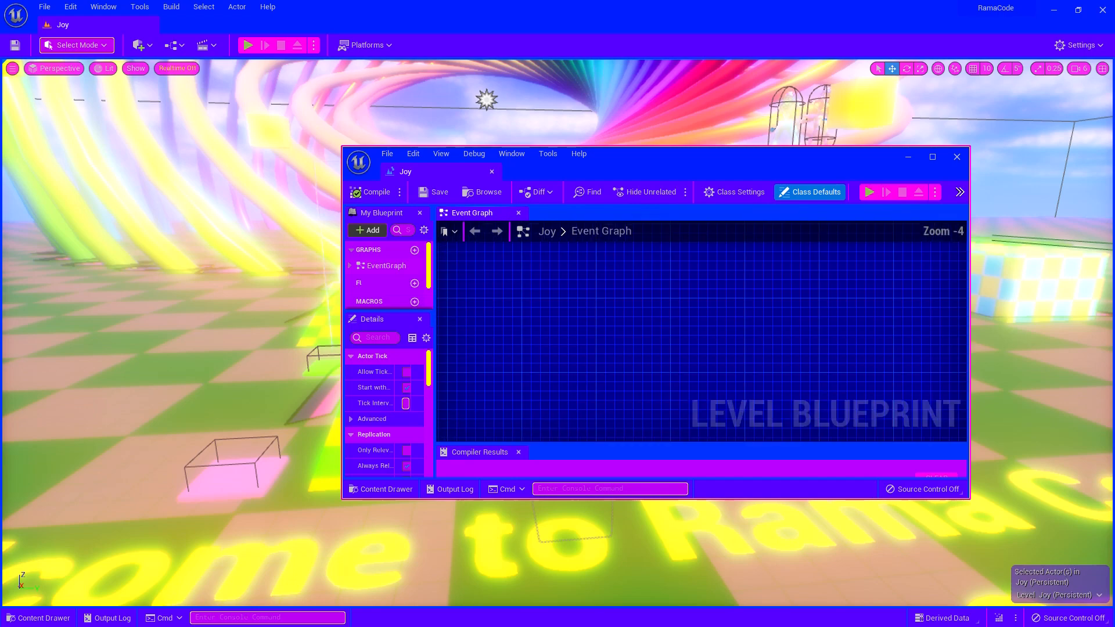
right_click(657, 312)
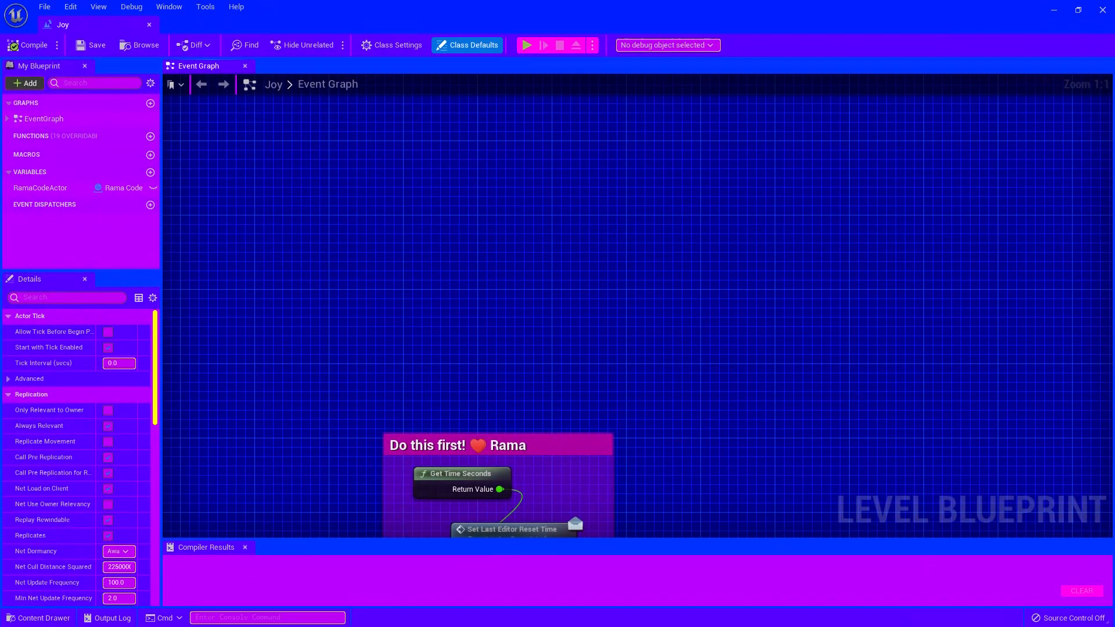
Go to the Joyful Activate event of FloorButton2 in the level's event graph through its Joy event entry
right_click(632, 244)
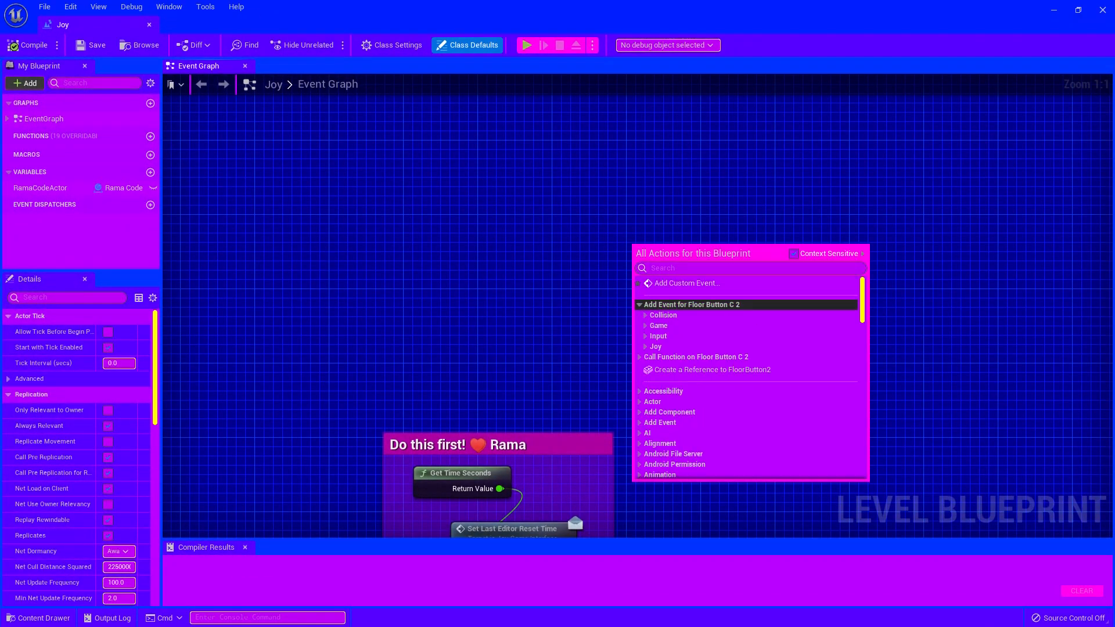
key(Down)
key(Down)
key(Down)
key(Down)
key(Right)
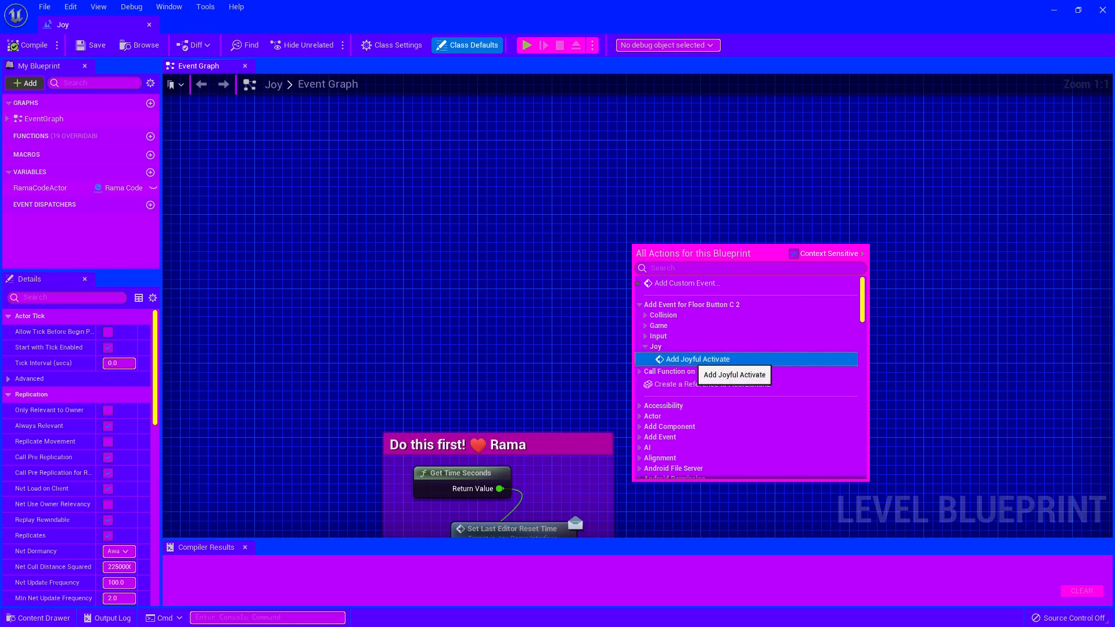
key(Return)
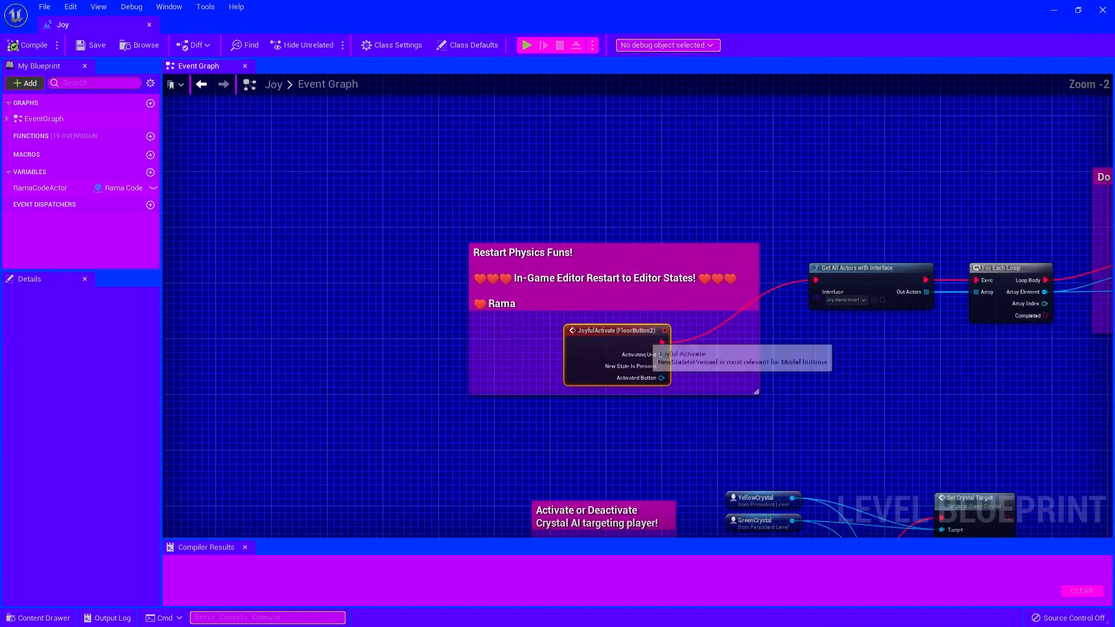
Examine the restart logic from the Joyful Activate event through Get All Actors with Interface, For Each Loop and Set Last Editor Reset Time
scroll(661, 342, up, 2)
right_drag(553, 254, 473, 261)
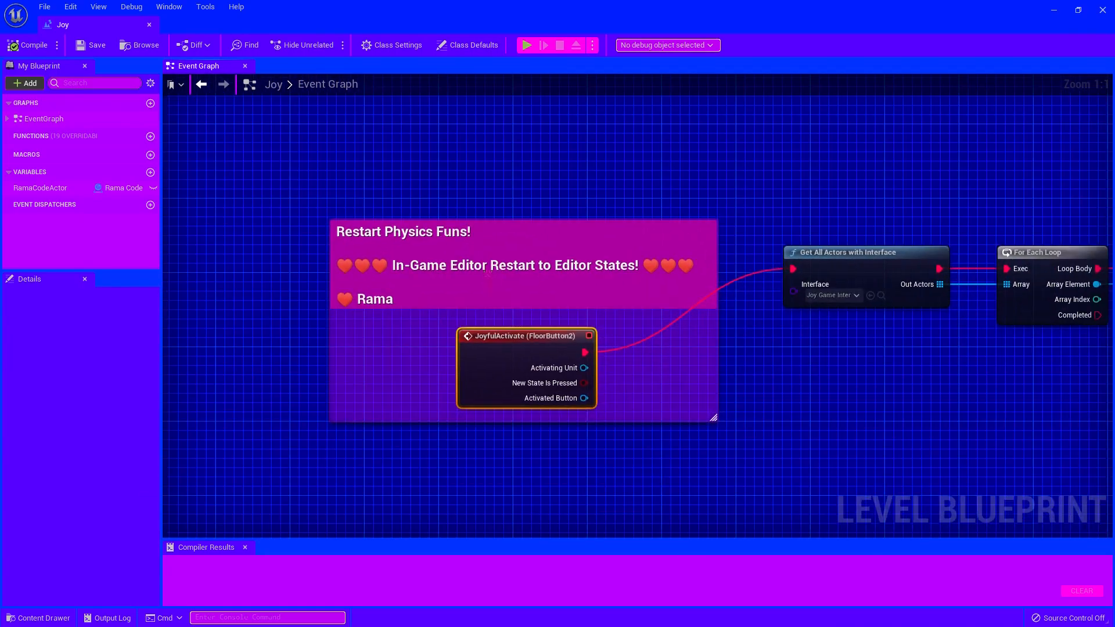
right_drag(753, 316, 559, 339)
right_drag(780, 266, 612, 289)
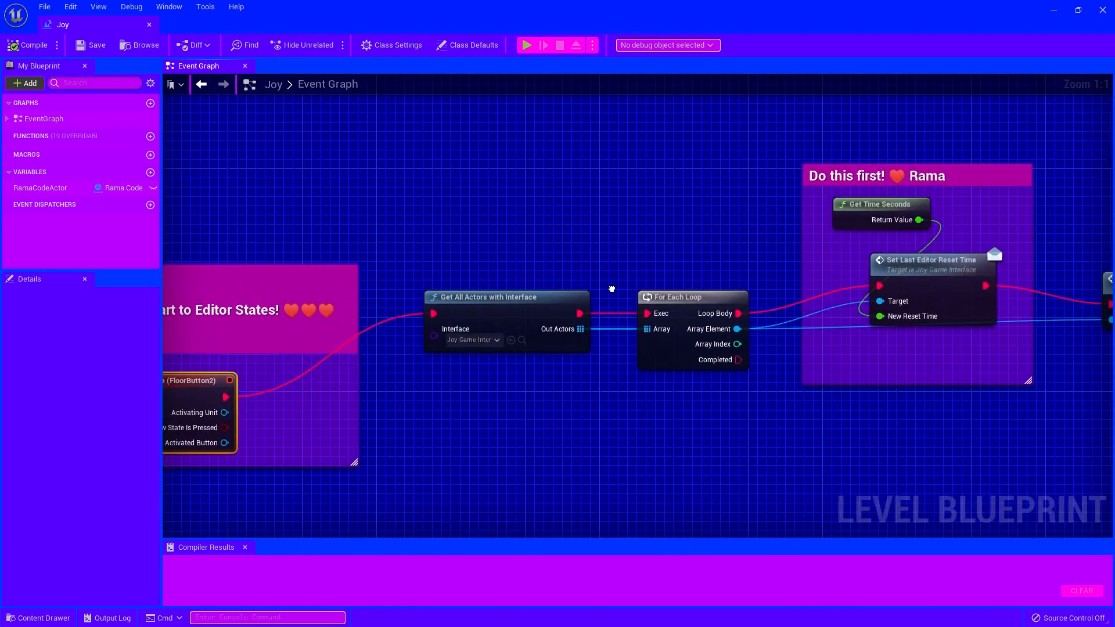
right_drag(746, 313, 681, 309)
scroll(921, 239, down, 2)
scroll(569, 302, up, 1)
scroll(585, 314, up, 1)
scroll(680, 309, down, 2)
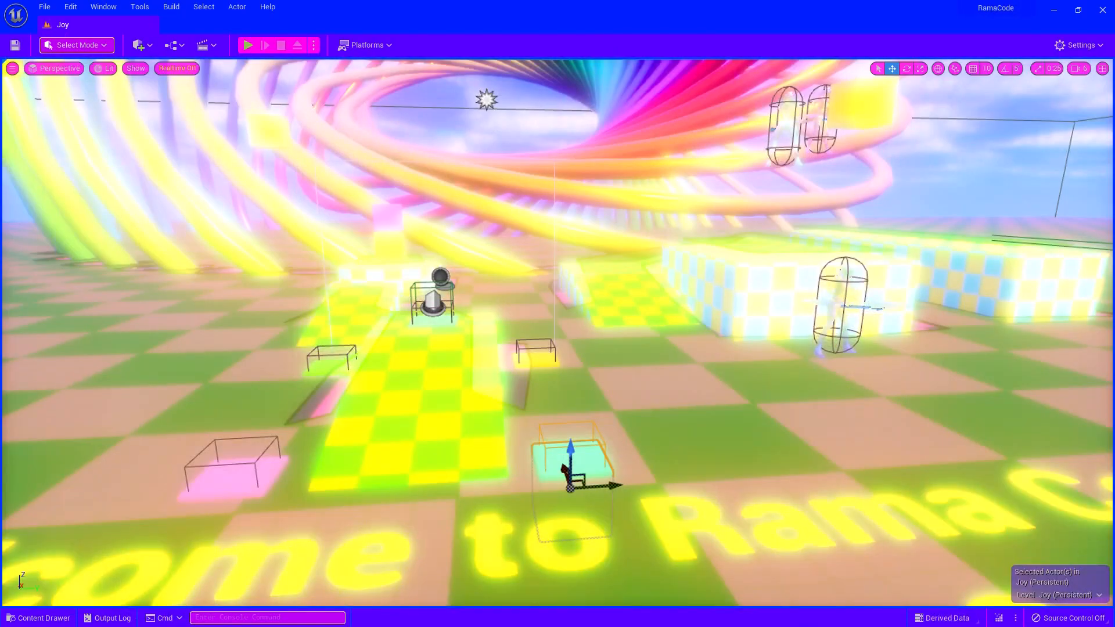
In the Joy level viewport, fly to the glowing ramp and select the floor button at its upper end
right_drag(557, 332, 820, 259)
key(w)
key(d)
key(w)
click(656, 320)
key(d)
key(a)
key(a)
key(s)
Display the selected floor button's details and filter its properties by "joy"
key(ctrl+space)
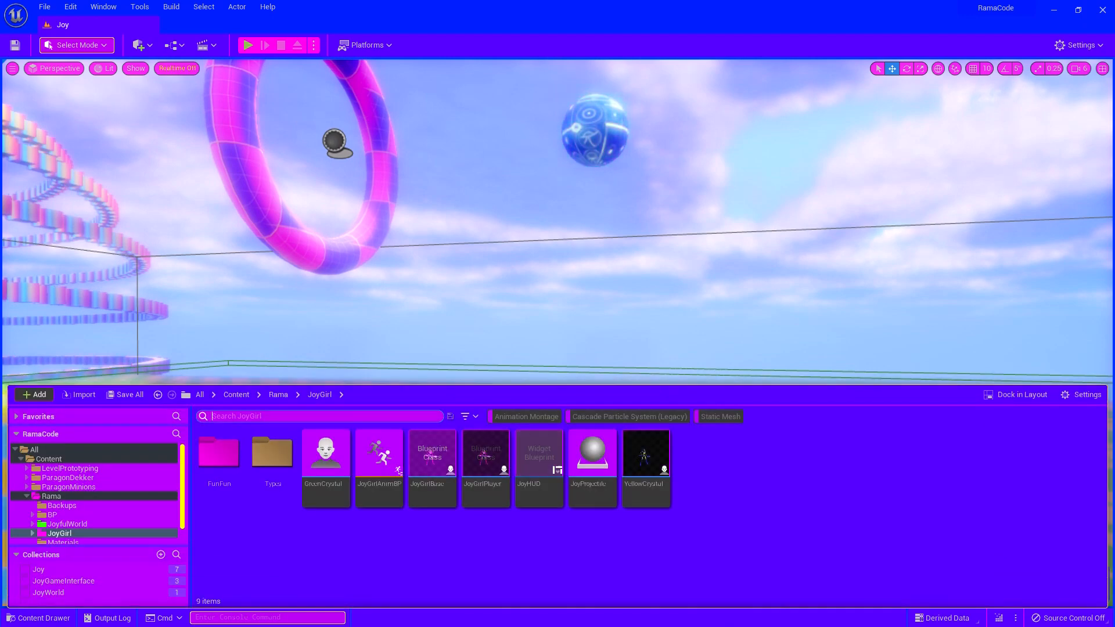
key(ctrl+space)
right_drag(820, 258, 832, 266)
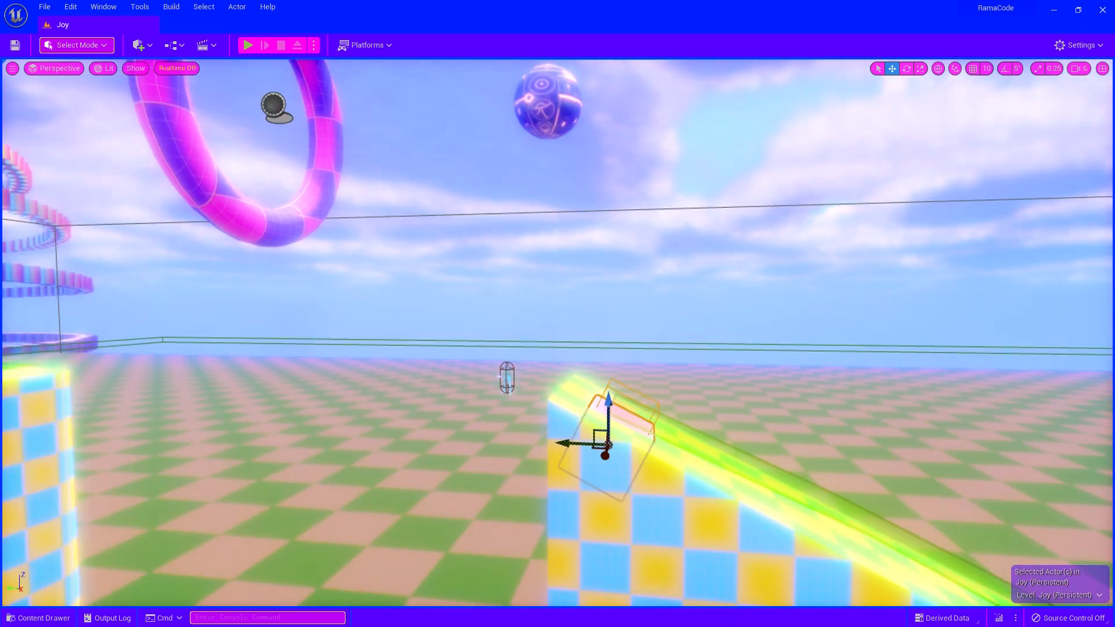
key(F4)
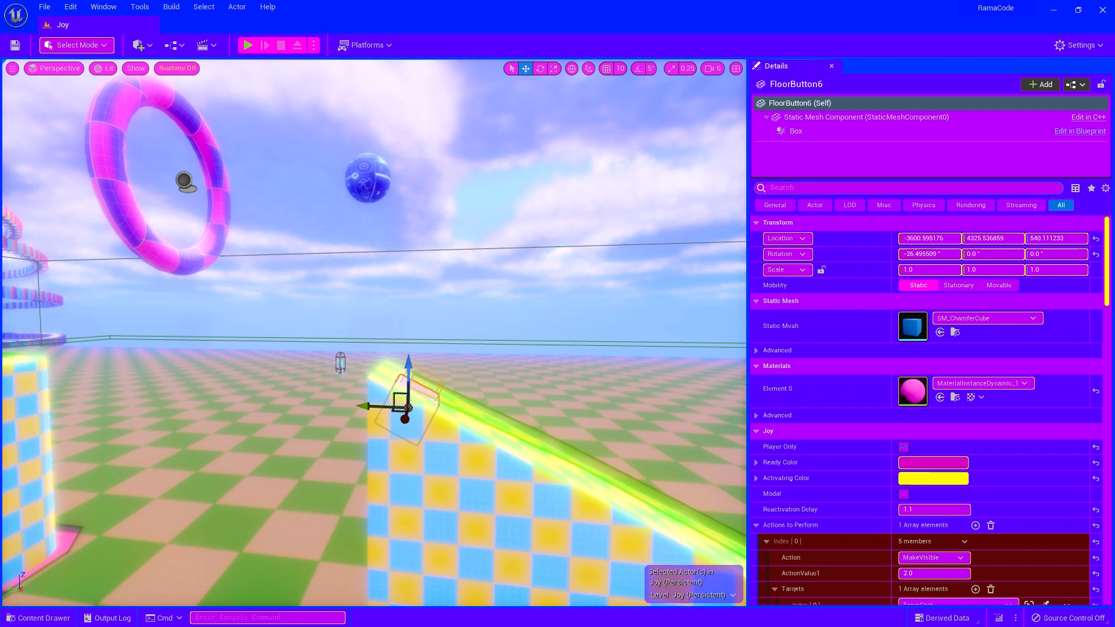
text(joy)
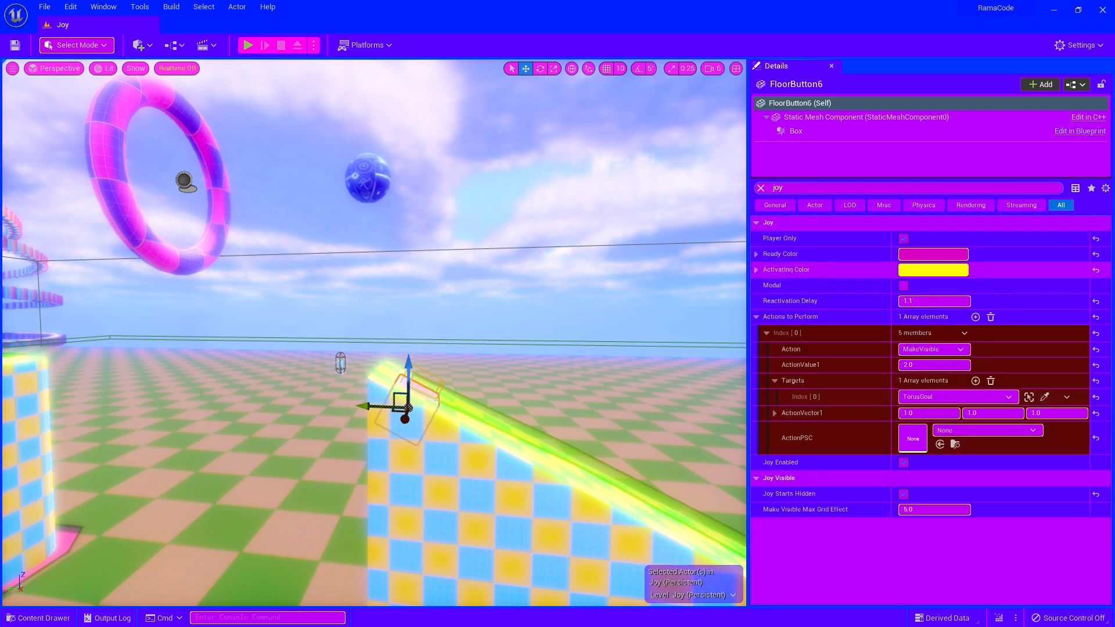
Find the floating ring that the floor button's action targets and select it to show its Joy properties
right_drag(639, 302, 621, 276)
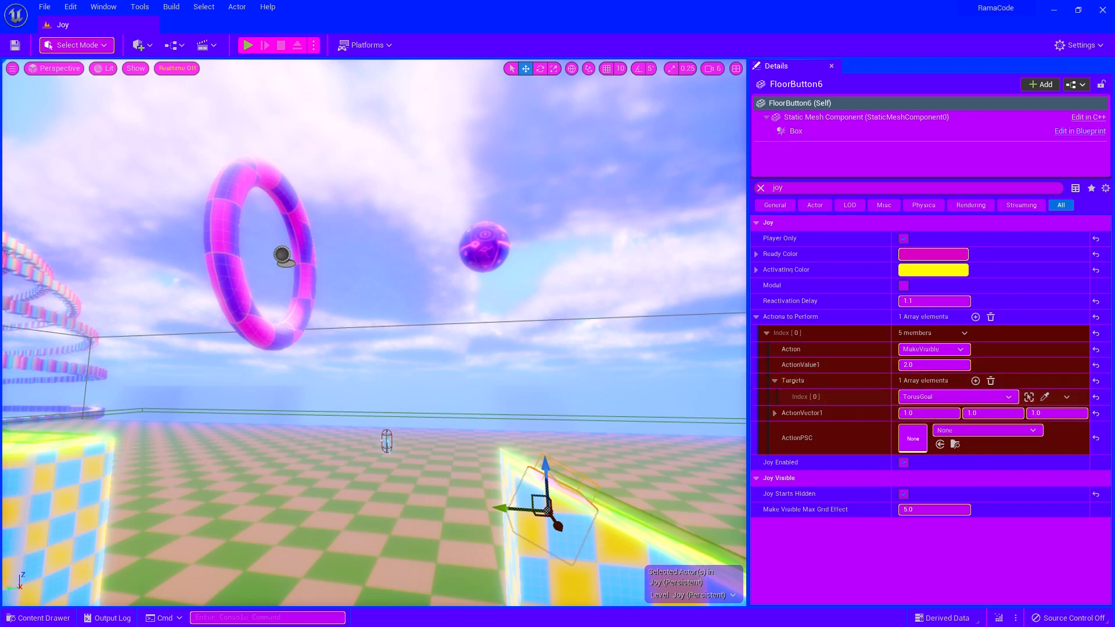
right_drag(375, 331, 395, 349)
key(w)
key(s)
key(a)
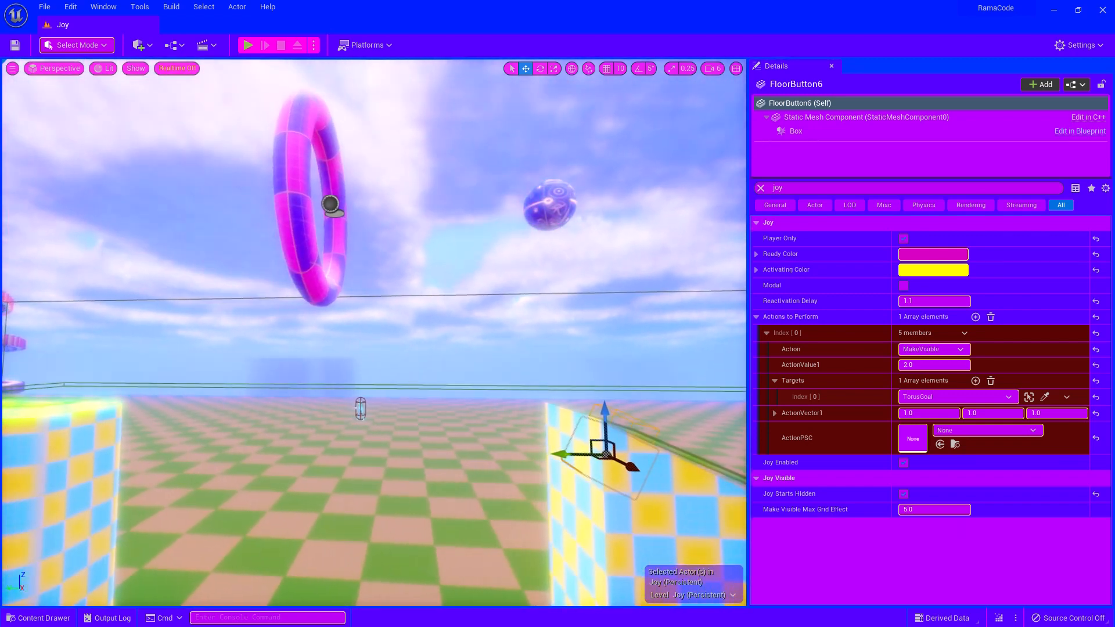
key(a)
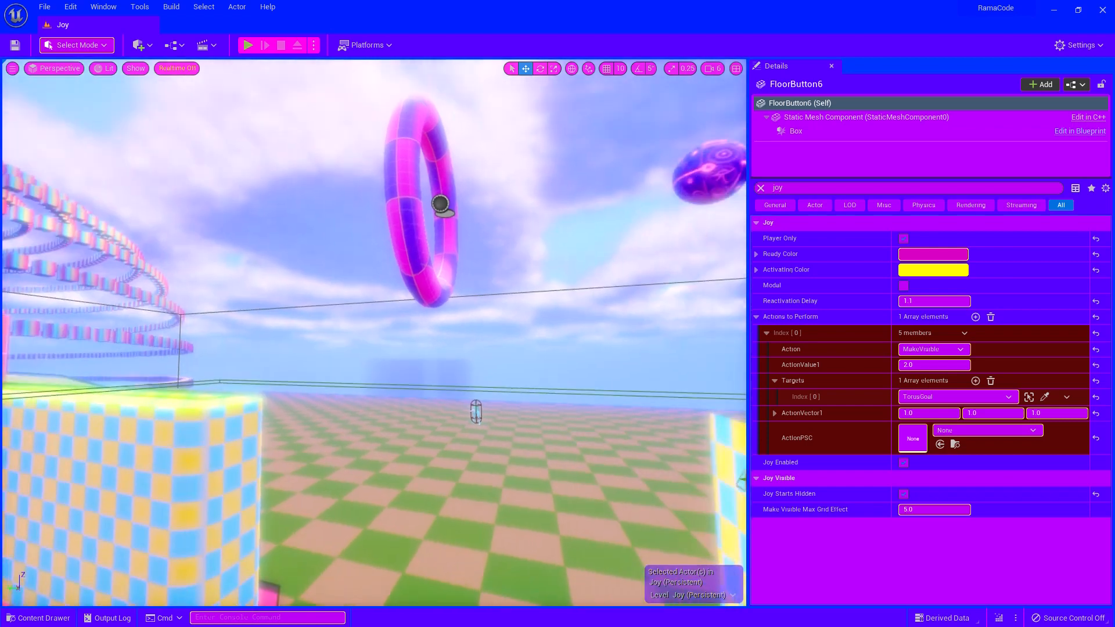
click(405, 211)
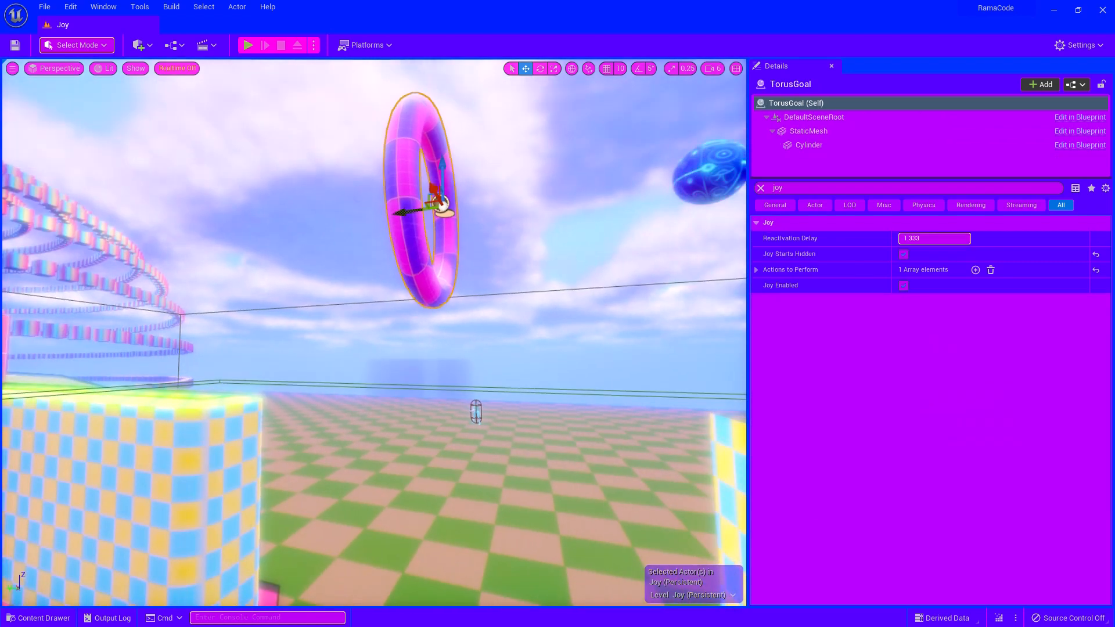
Expand TorusGoal's Actions to Perform down to the target list of its MakeVisible action
key(a)
right_drag(405, 211, 433, 203)
click(756, 270)
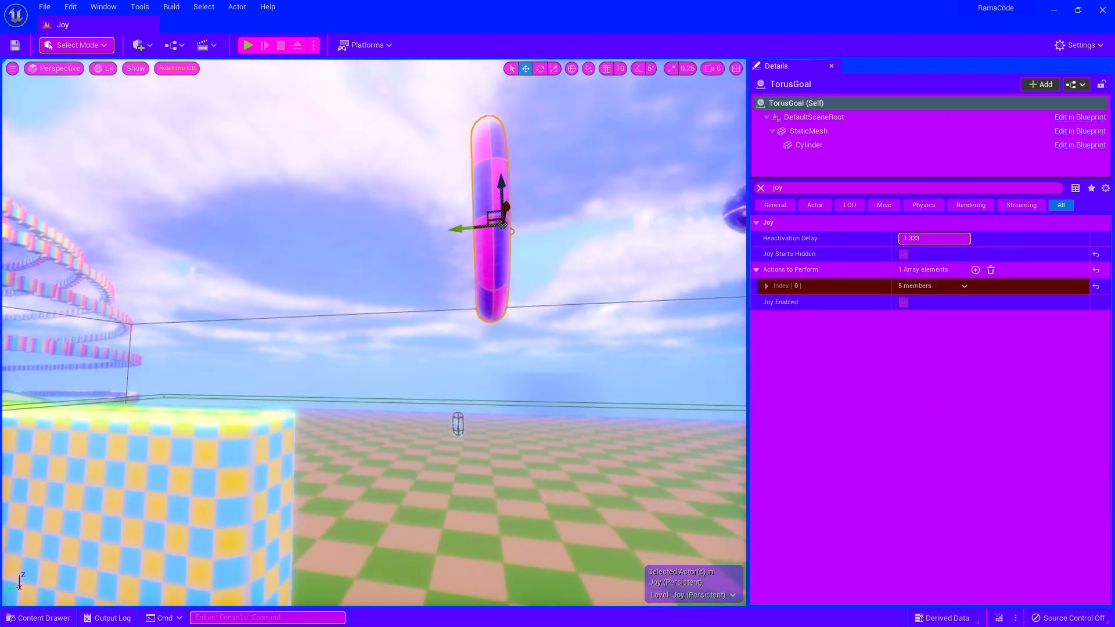
click(766, 285)
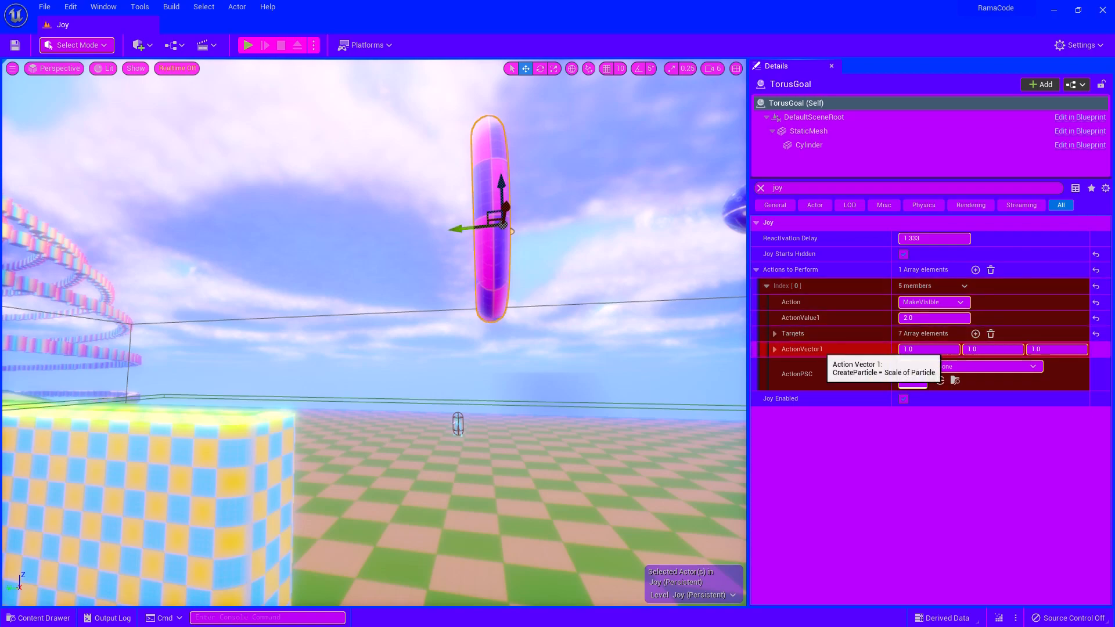
click(774, 333)
Select the checkered block beyond the ramp and examine its Joy action settings
right_drag(523, 279, 559, 328)
key(w)
key(s)
key(a)
key(w)
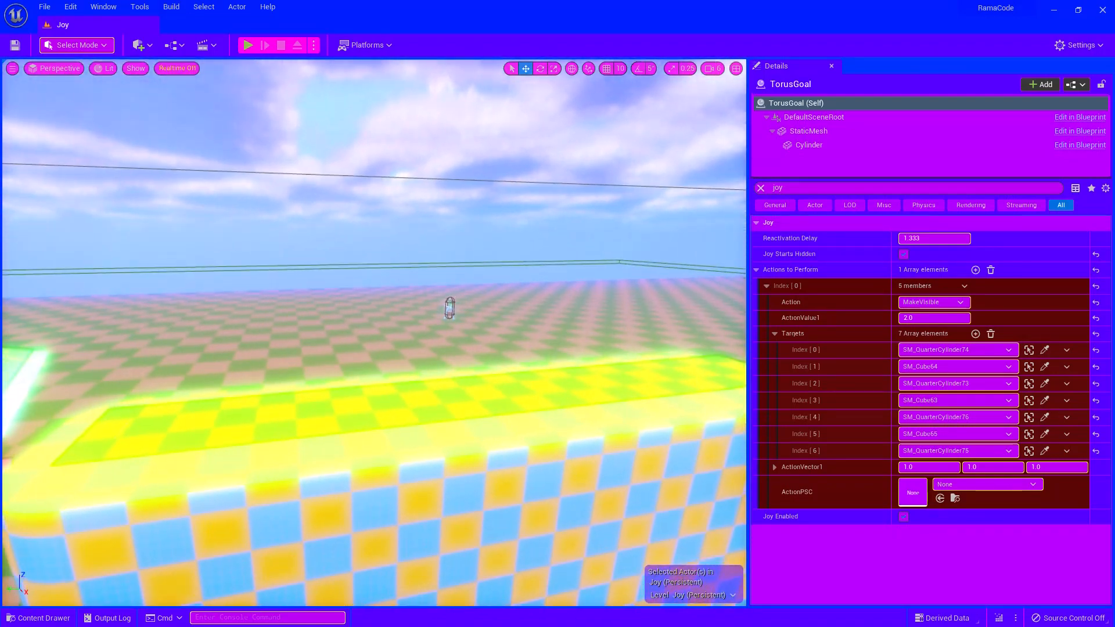
click(407, 464)
key(s)
right_drag(406, 464, 406, 444)
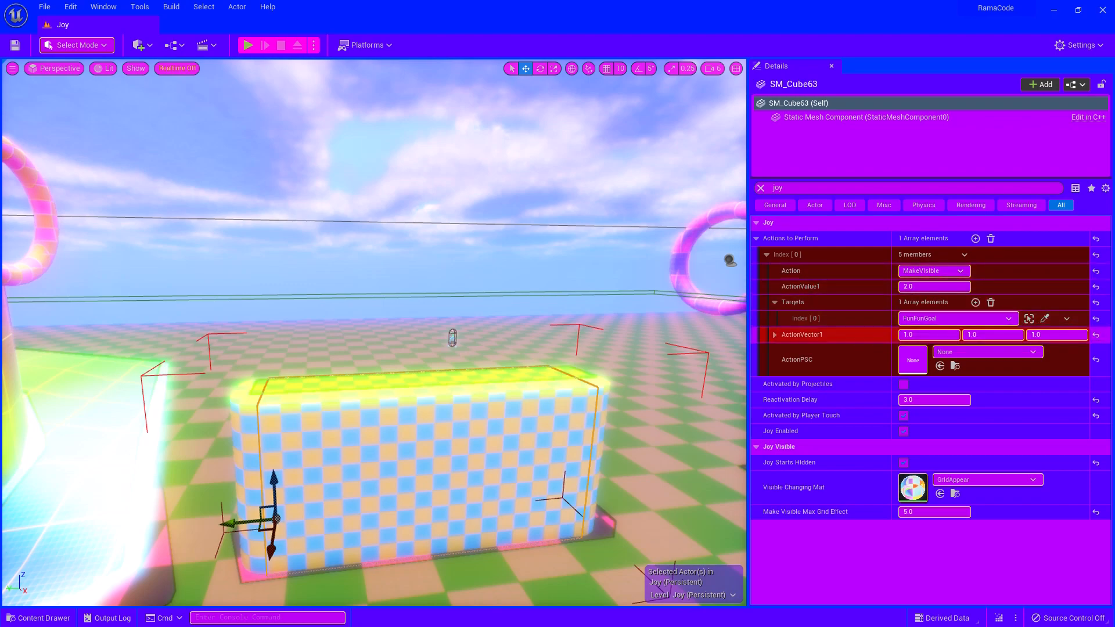
Select the FunFunGoal ring near the glowing cylinder and examine its first action
right_drag(375, 333, 341, 326)
key(w)
key(s)
key(s)
key(w)
key(s)
click(337, 257)
right_drag(337, 257, 199, 230)
key(a)
key(w)
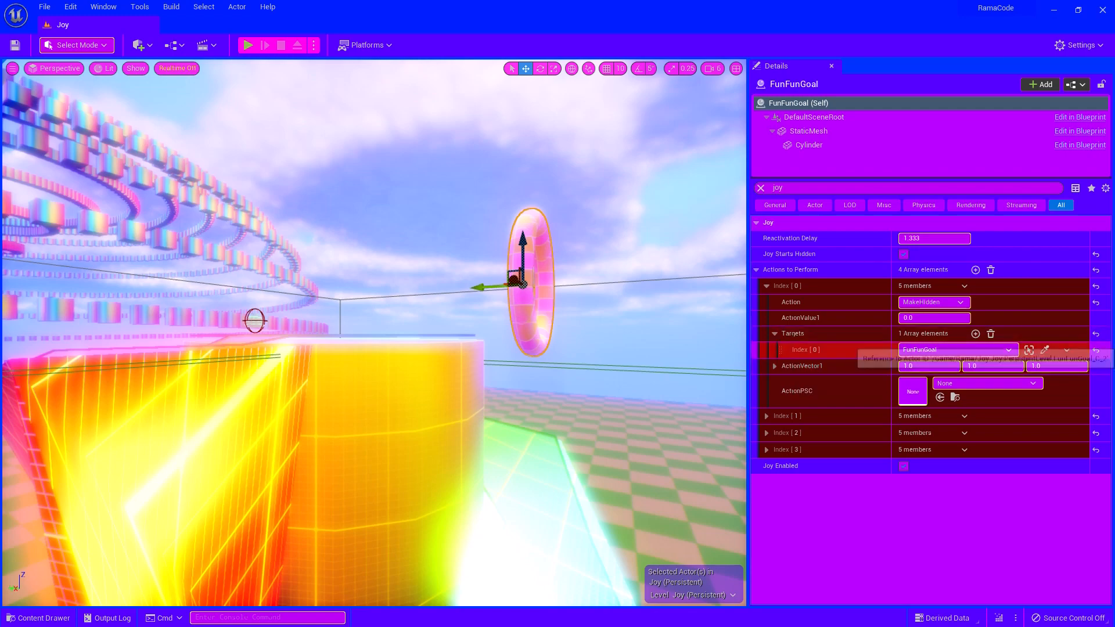
Collapse FunFunGoal's first action and inspect the second action with its list of targets
right_drag(581, 325, 604, 333)
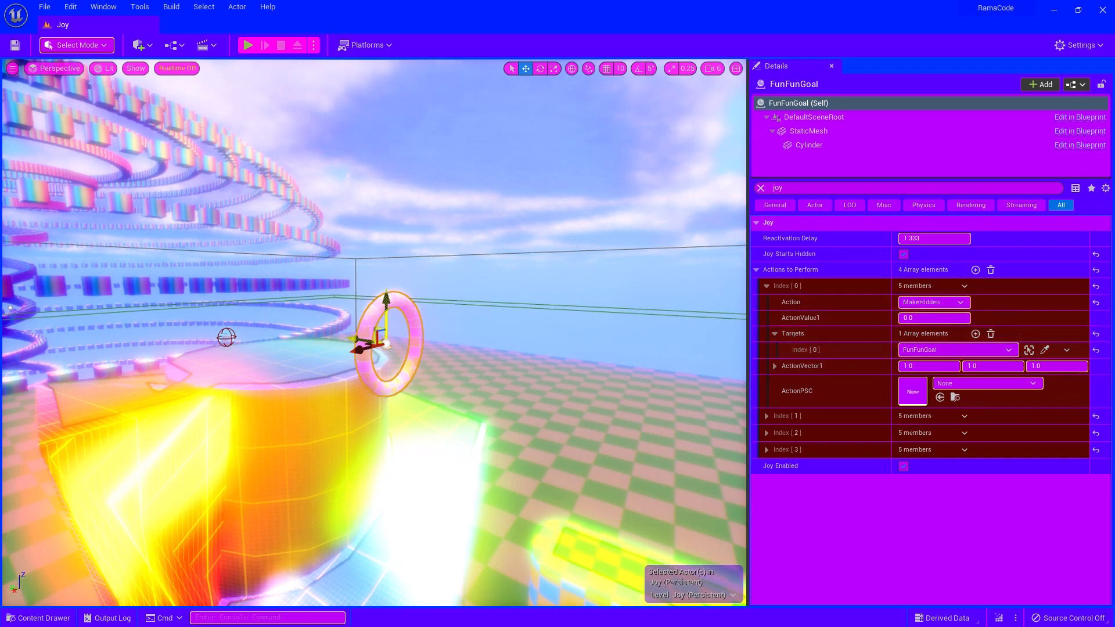
click(766, 286)
click(766, 303)
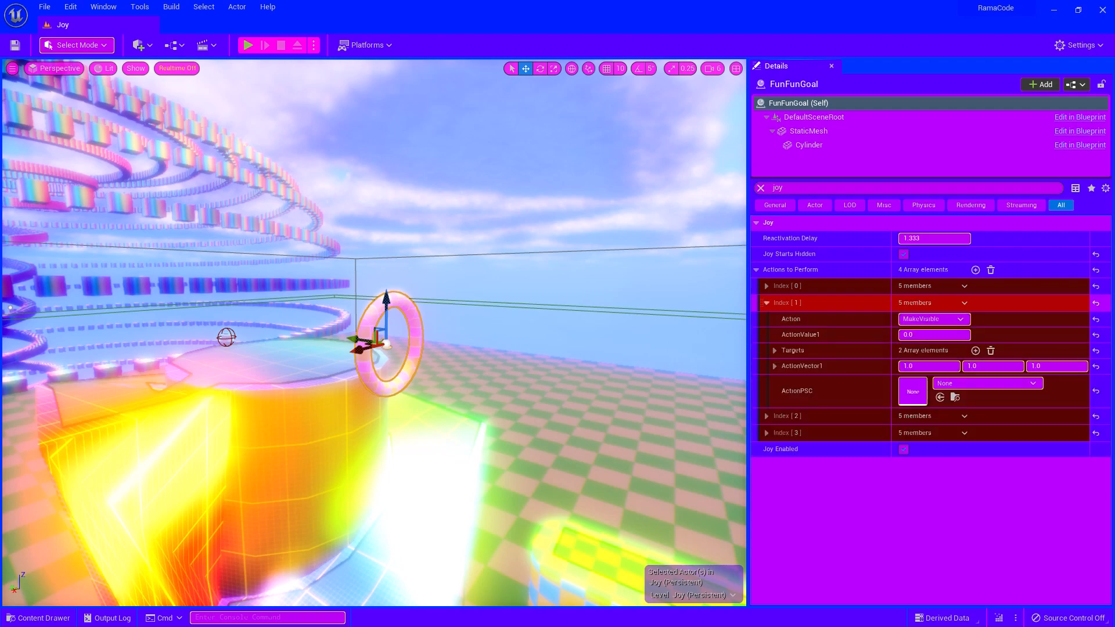
click(775, 350)
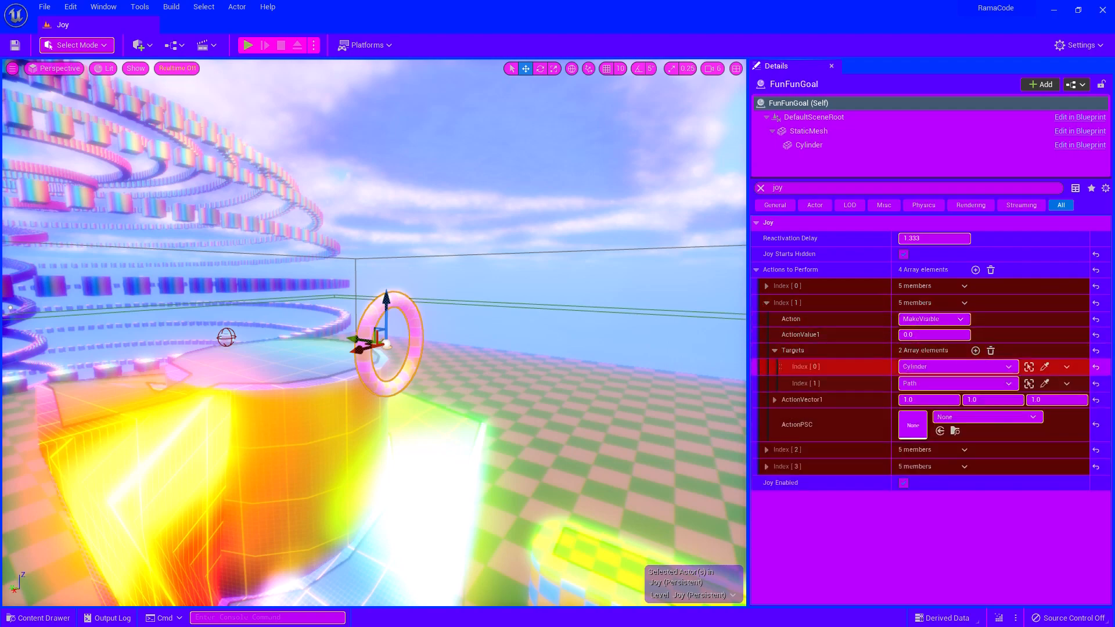
mouse_move(499, 349)
right_down()
mouse_move(418, 355)
mouse_move(488, 343)
right_up()
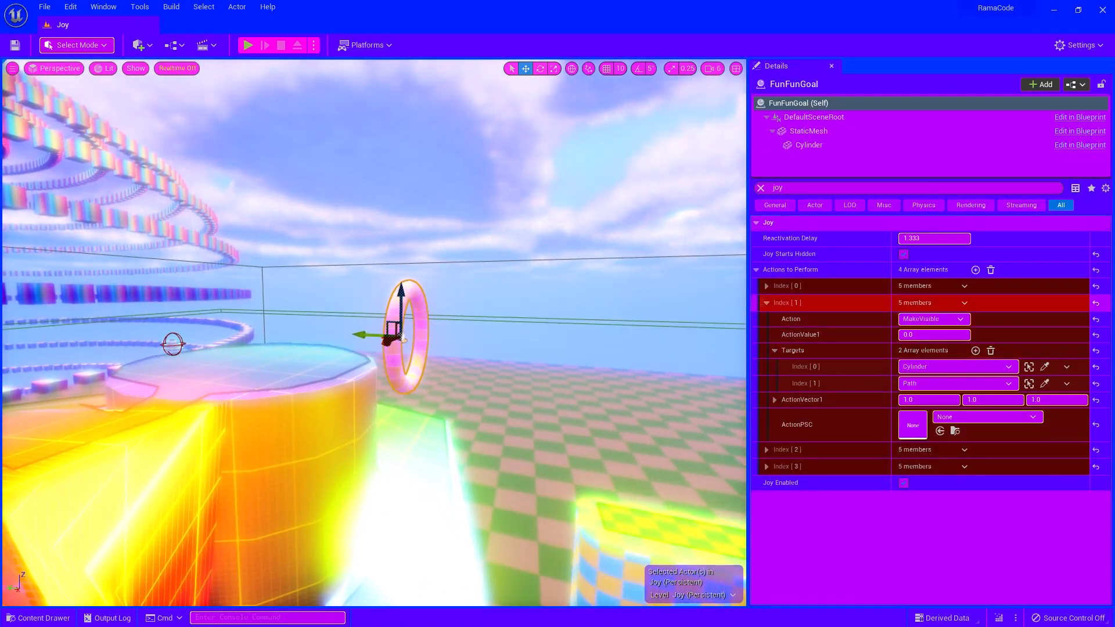
Inspect FunFunGoal's third and fourth actions, at Index 2 and Index 3, including their targets
click(767, 303)
click(767, 319)
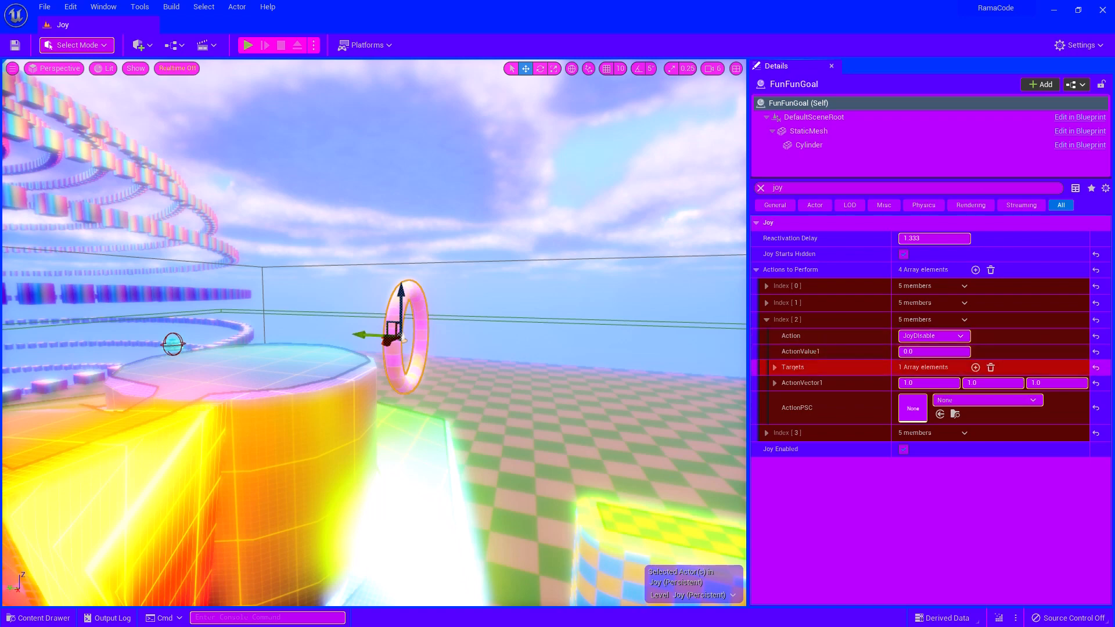
click(775, 366)
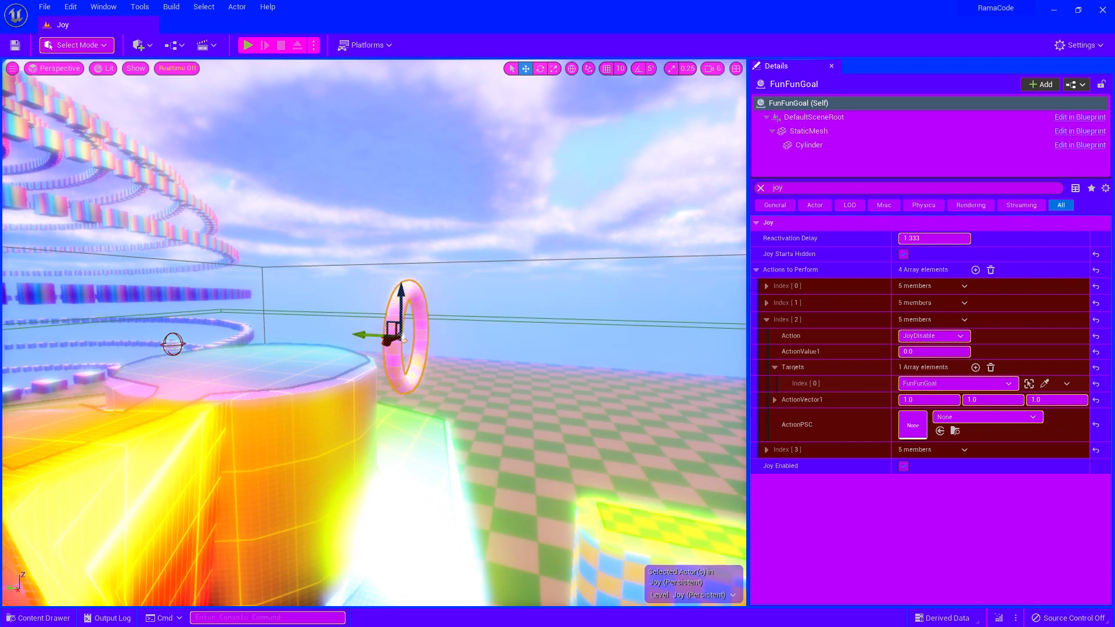
click(766, 319)
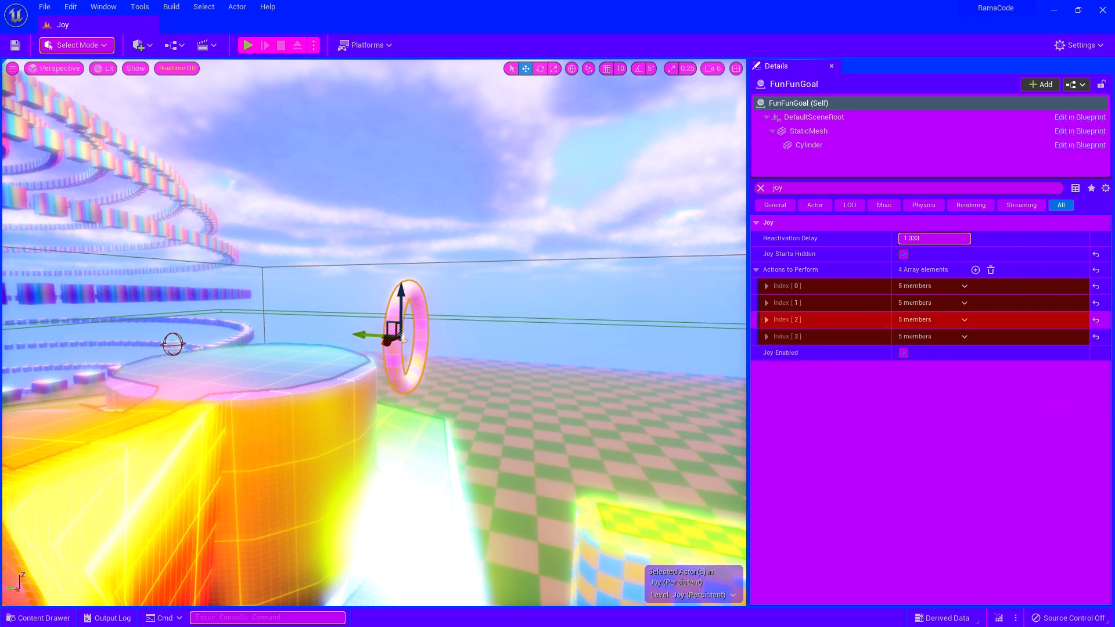
click(766, 336)
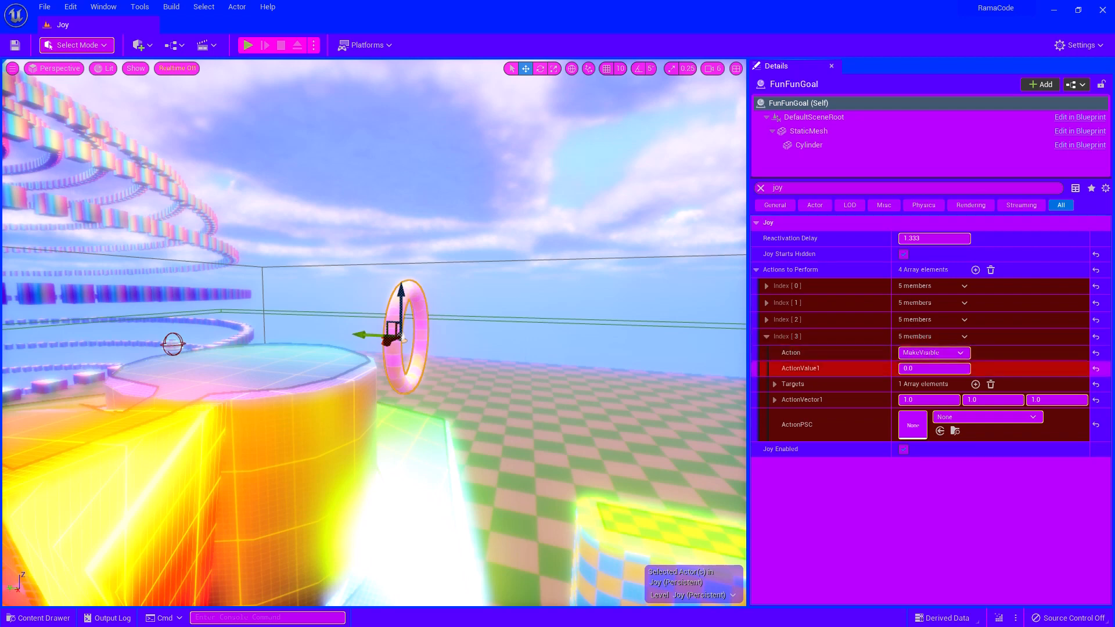
click(775, 384)
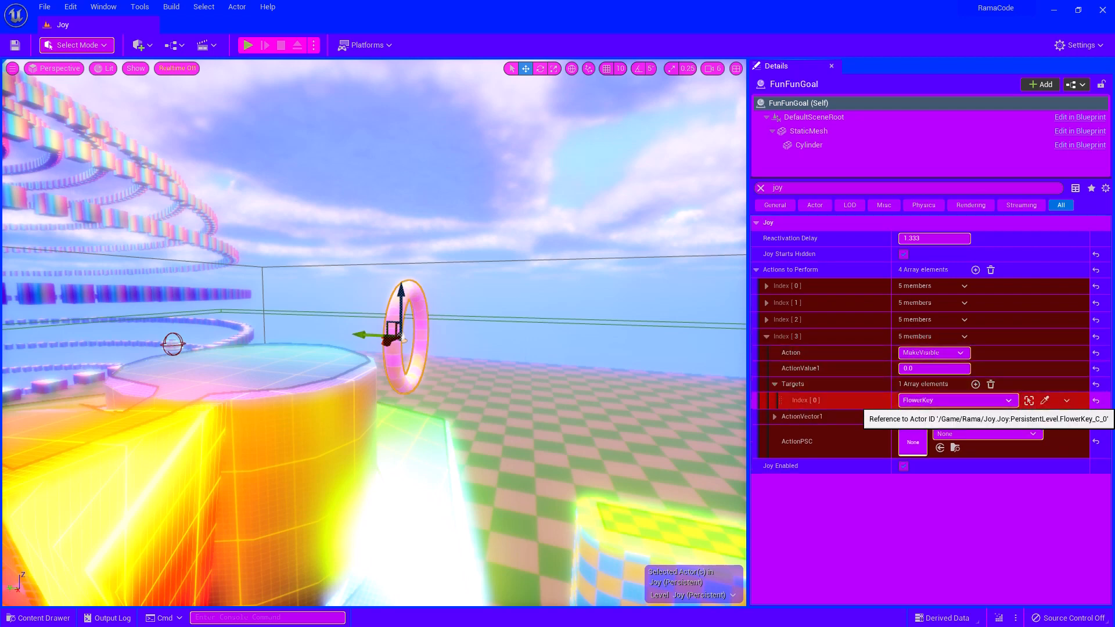
Collapse the fourth action, survey the ramp, block and rings from farther away, and close the object details
right_drag(558, 331, 504, 331)
key(w)
key(d)
key(w)
key(s)
key(a)
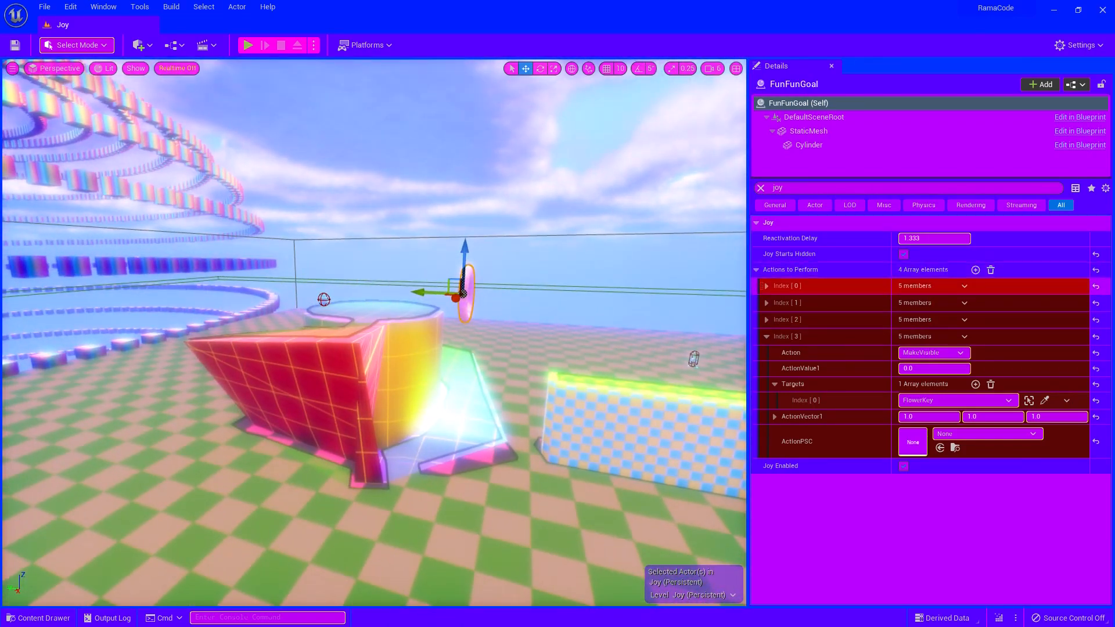
click(766, 336)
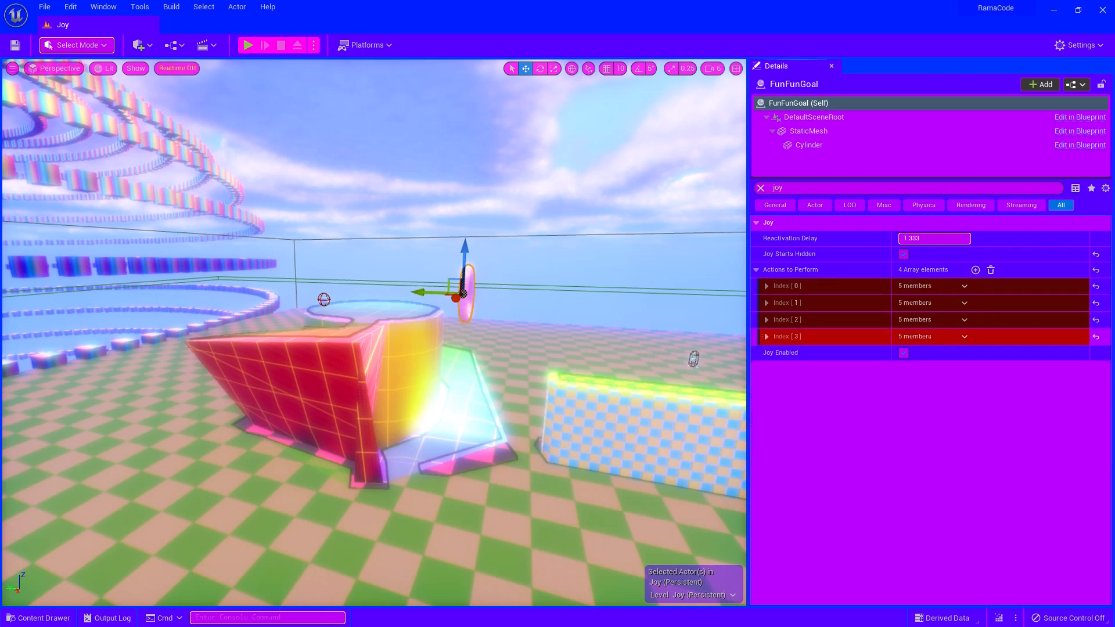
right_drag(580, 308, 706, 296)
key(w)
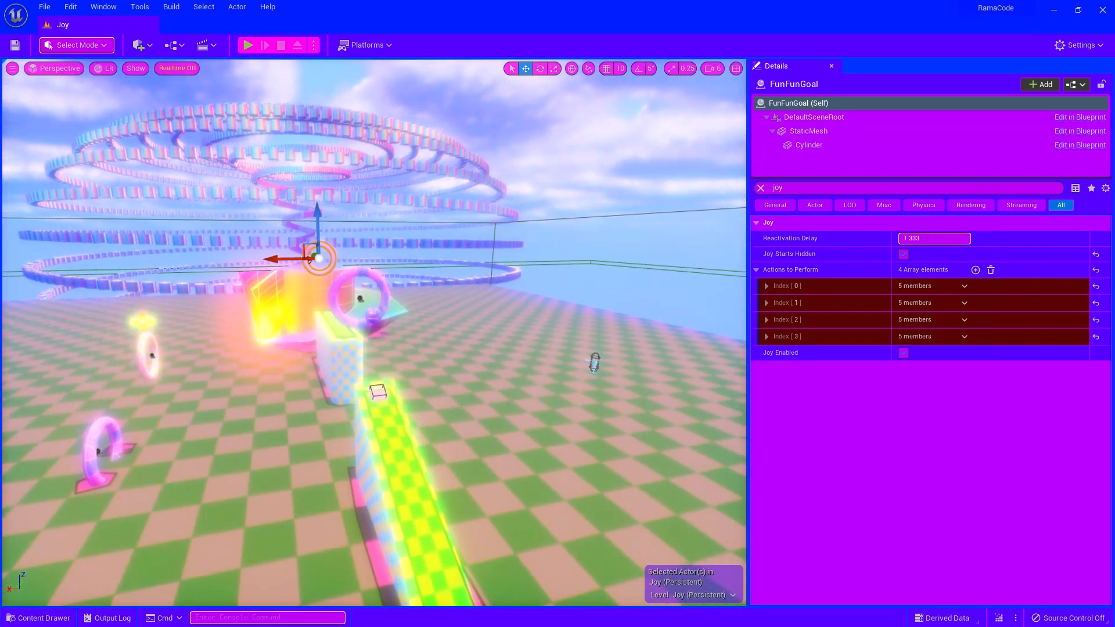
click(831, 66)
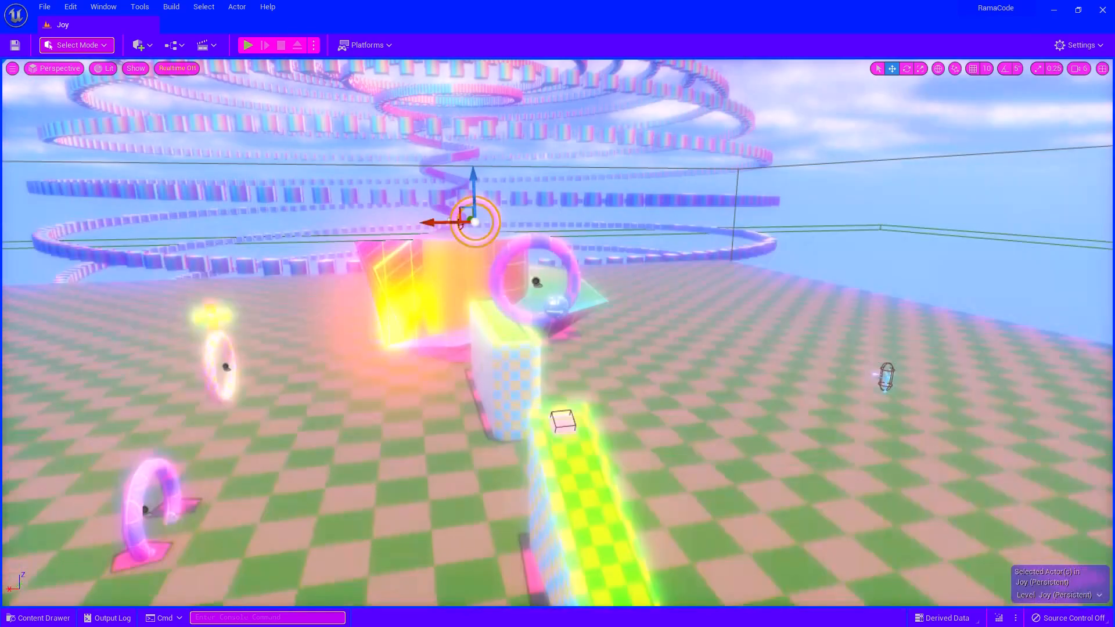
right_drag(696, 244, 707, 250)
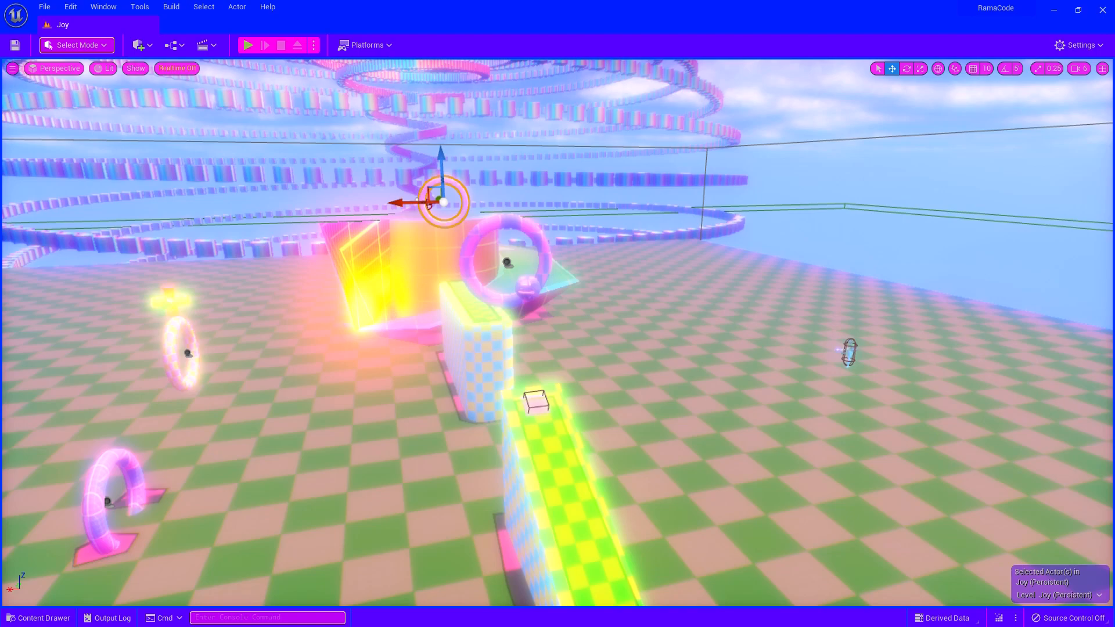
Play the level, run the character up the yellow ramp and shoot the floating sphere to demonstrate the chained actions
key(alt+p)
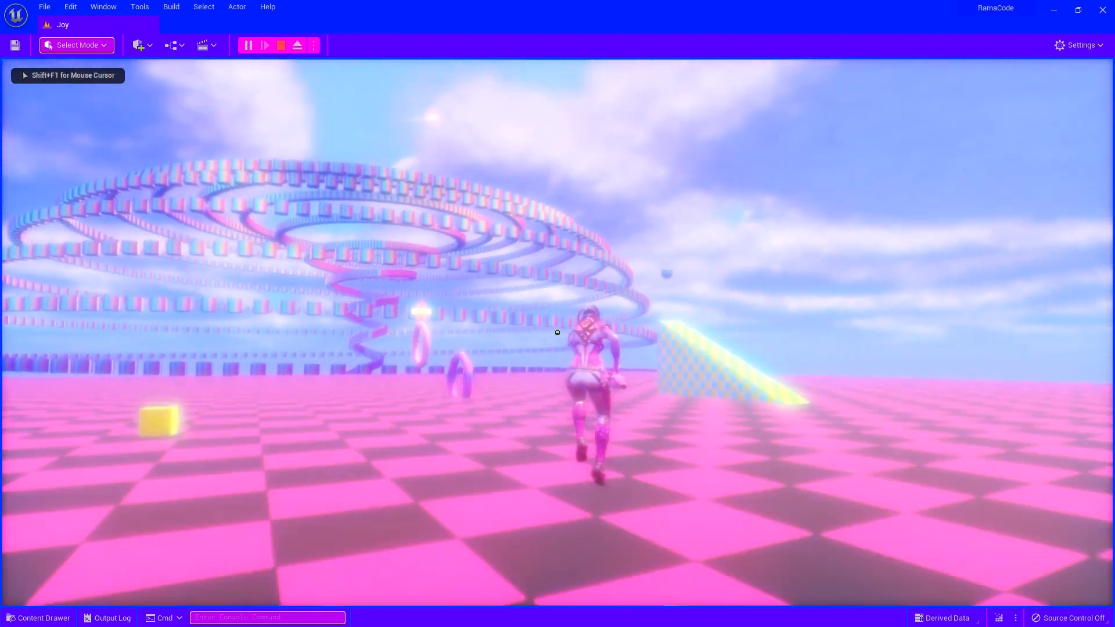
key(w)
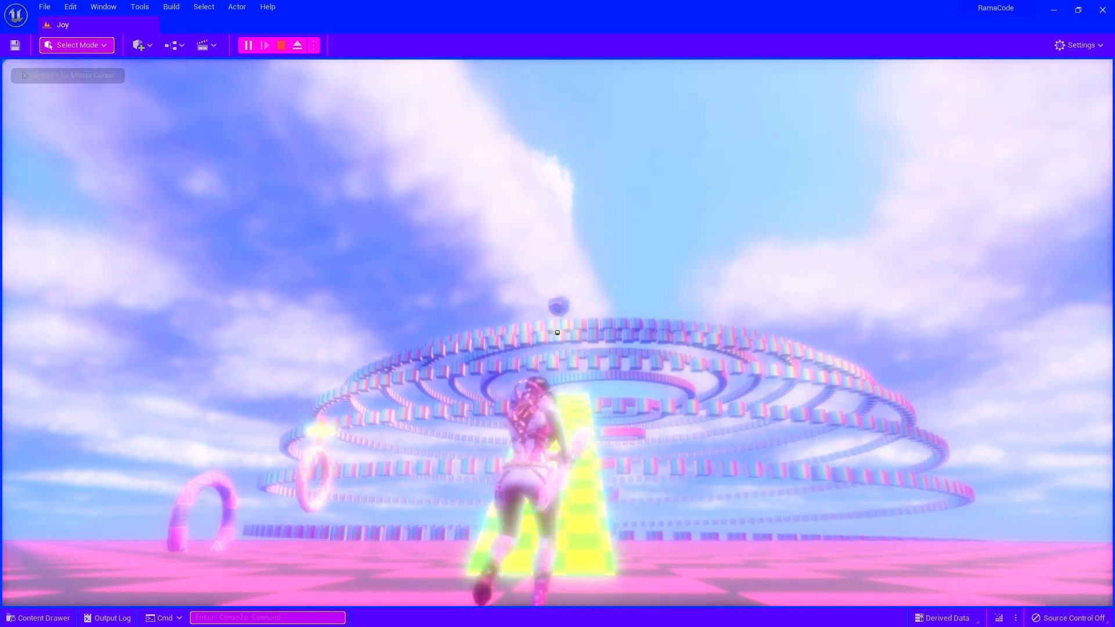
click(557, 333)
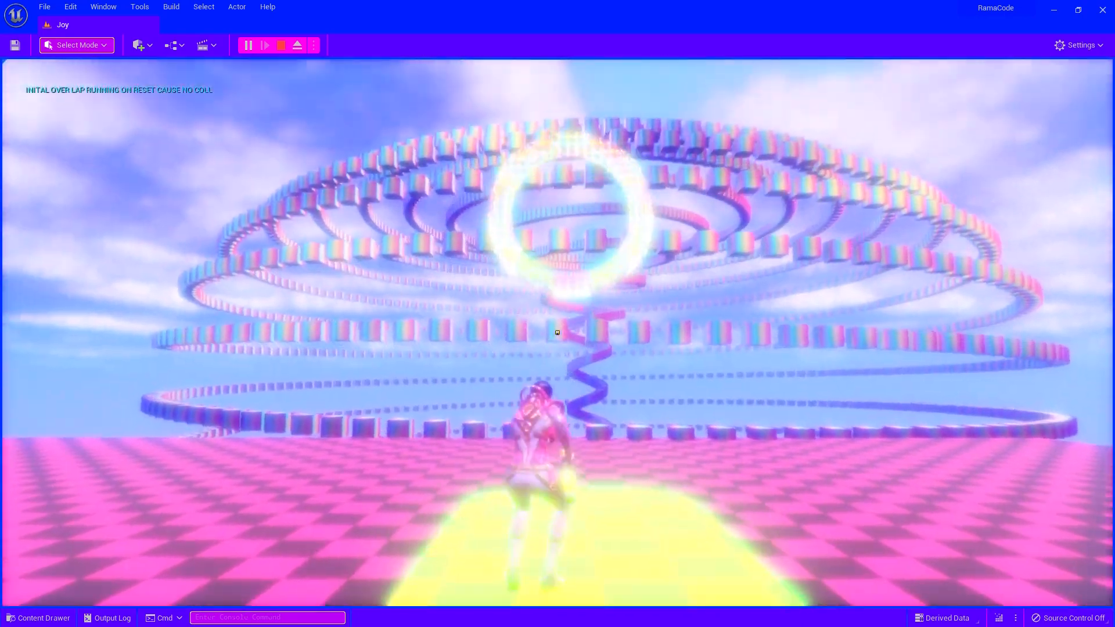
click(557, 333)
key(space)
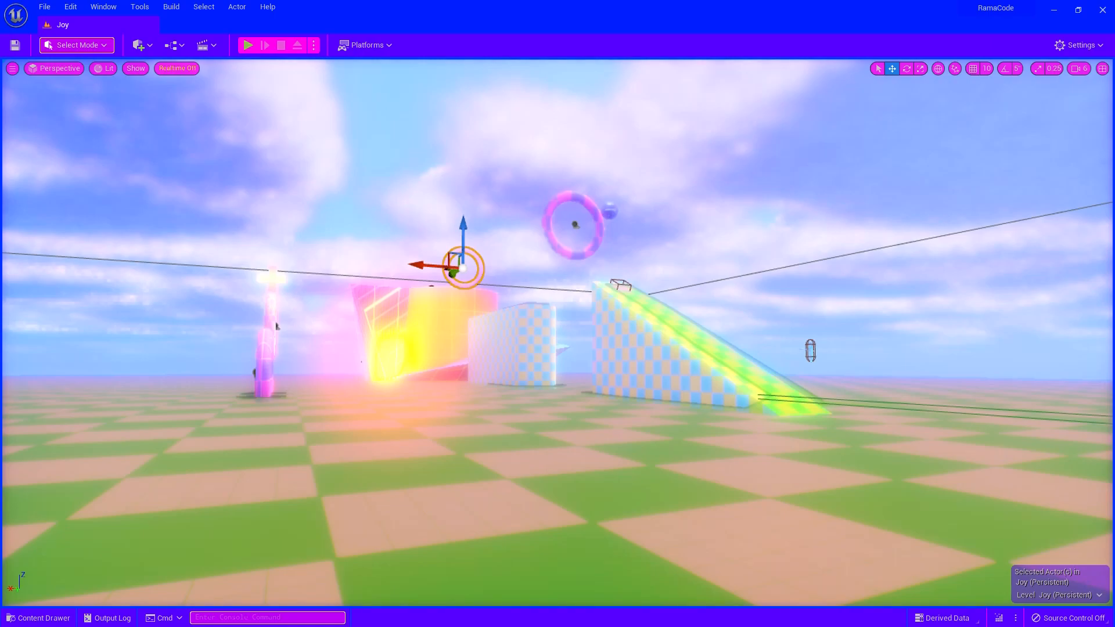
Select the GreenCrystal2 character standing alone on the open checkered floor
key(w)
right_drag(557, 332, 503, 317)
key(s)
key(w)
key(d)
key(w)
click(596, 330)
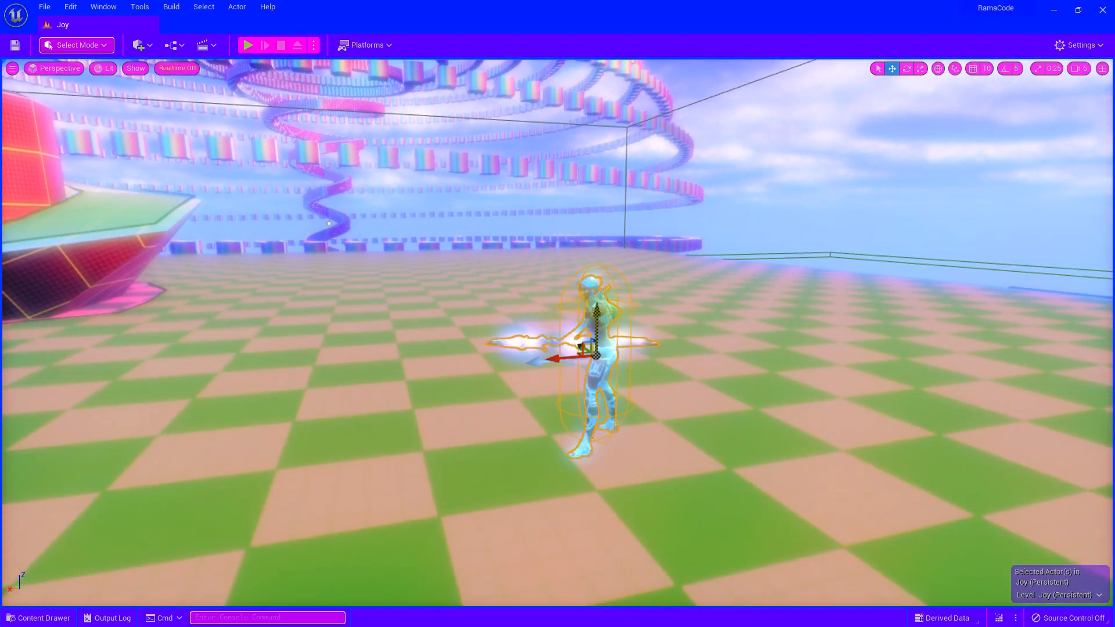
Show GreenCrystal2's details, filter its properties by "joy" and turn off Joy Starts Hidden
key(a)
right_drag(596, 330, 700, 320)
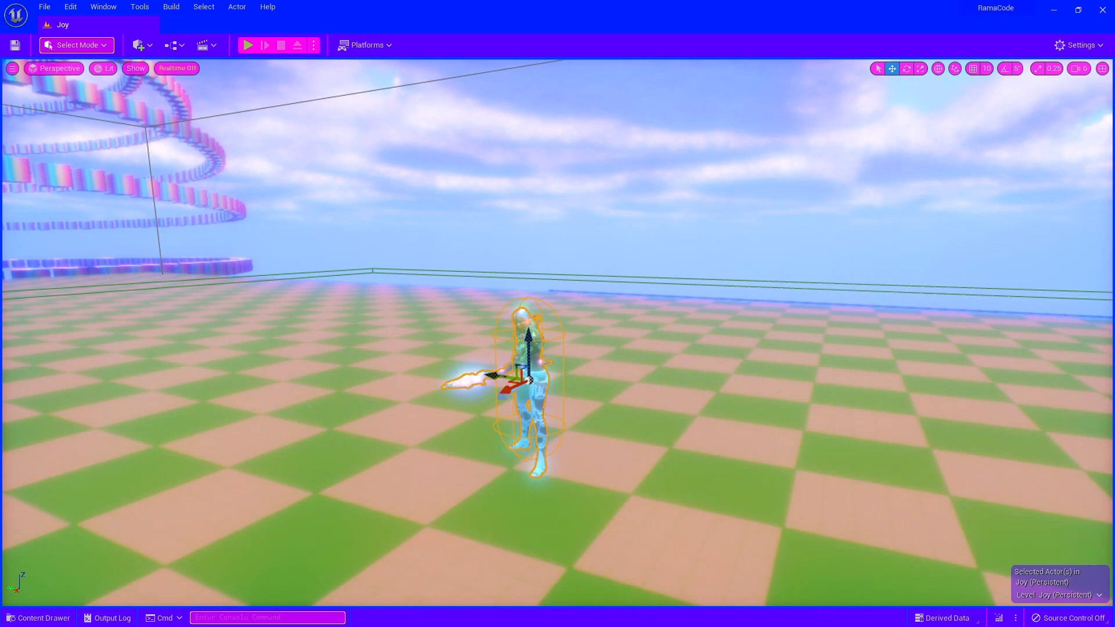
key(F4)
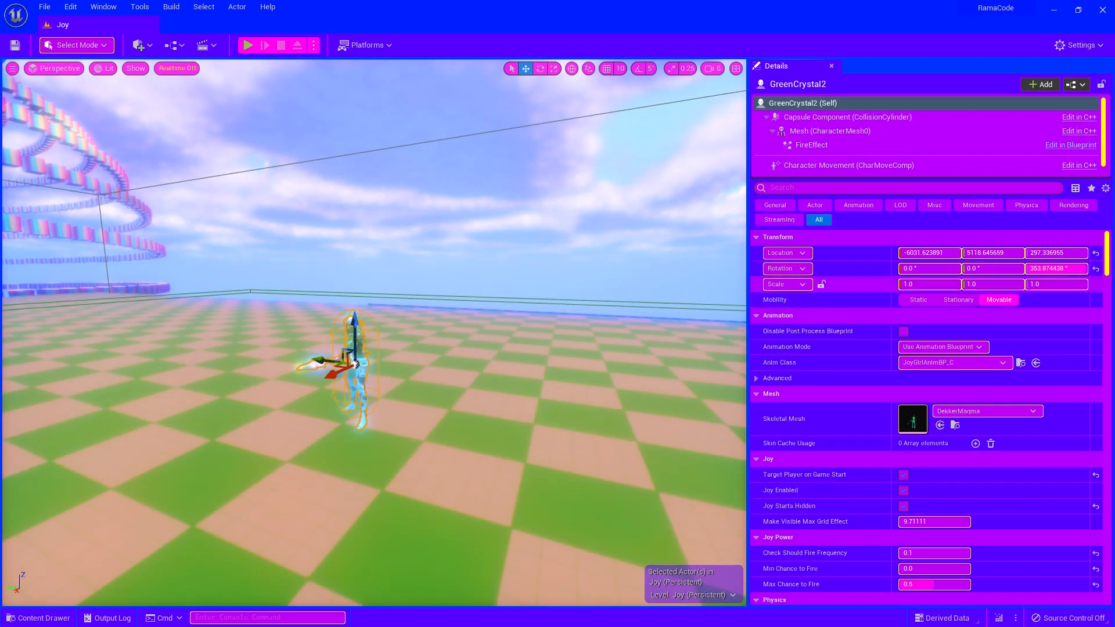
click(906, 188)
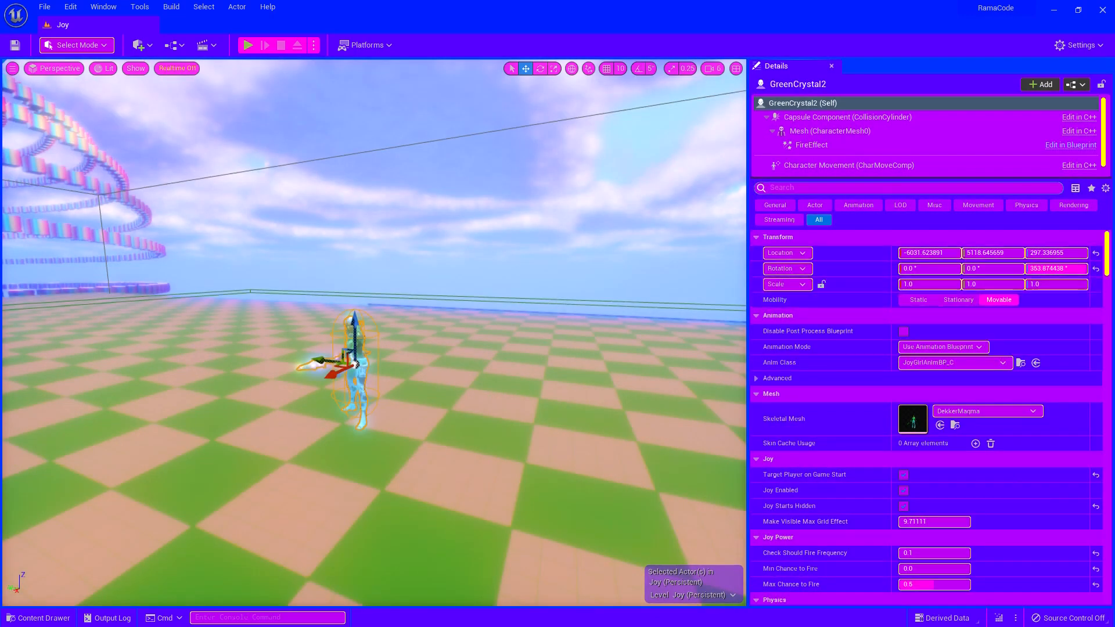
text(joy)
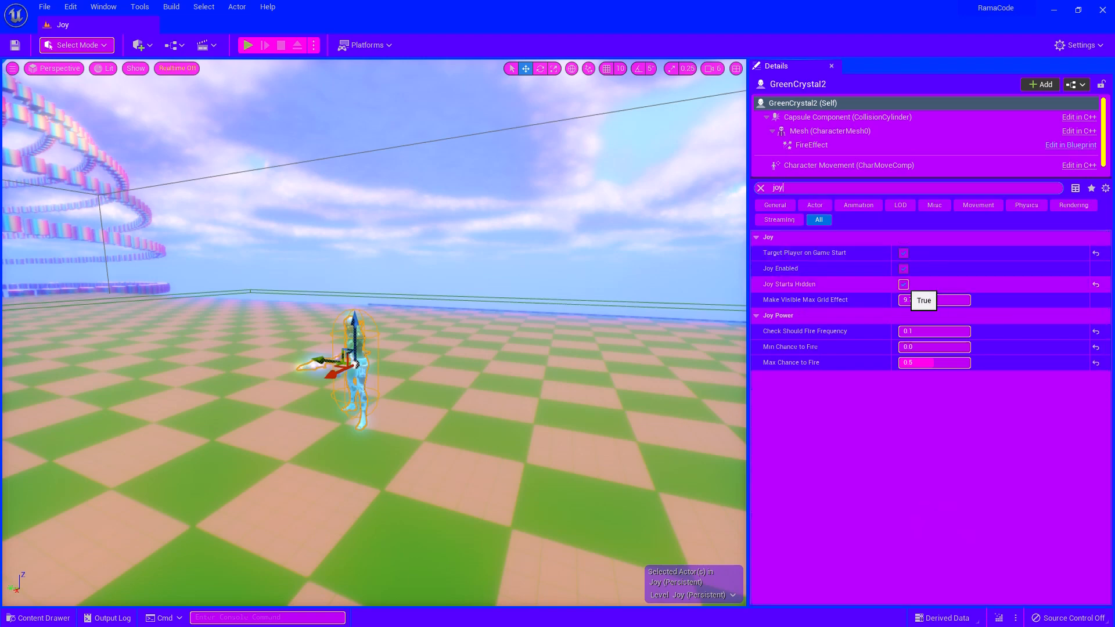
click(903, 284)
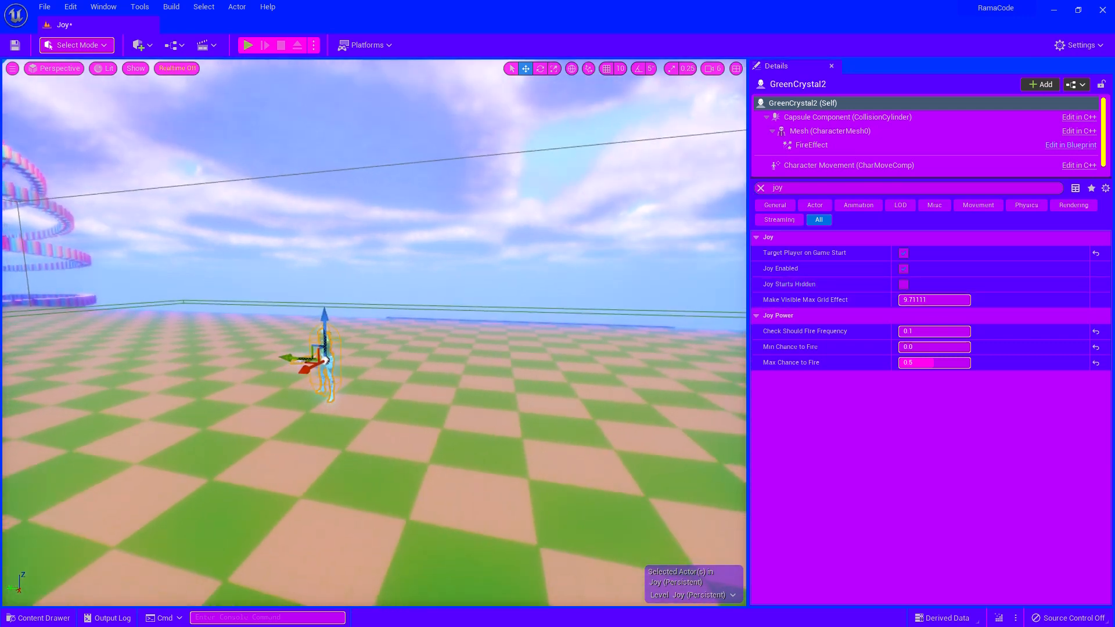
Make the viewport full screen and play the level with GreenCrystal2 set to start visible
key(F11)
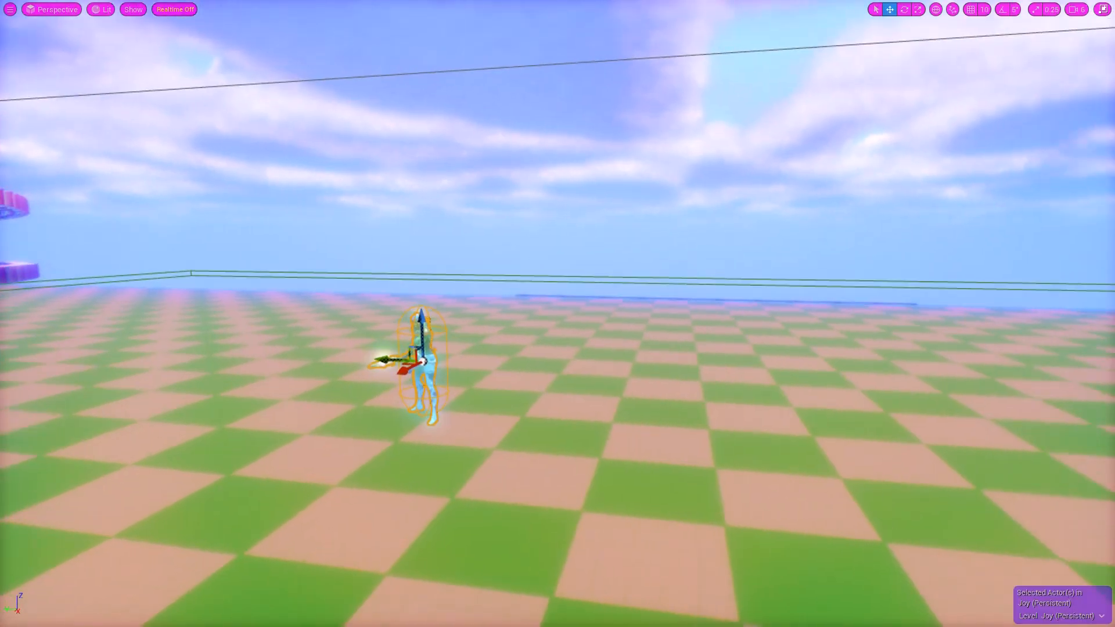
key(alt+p)
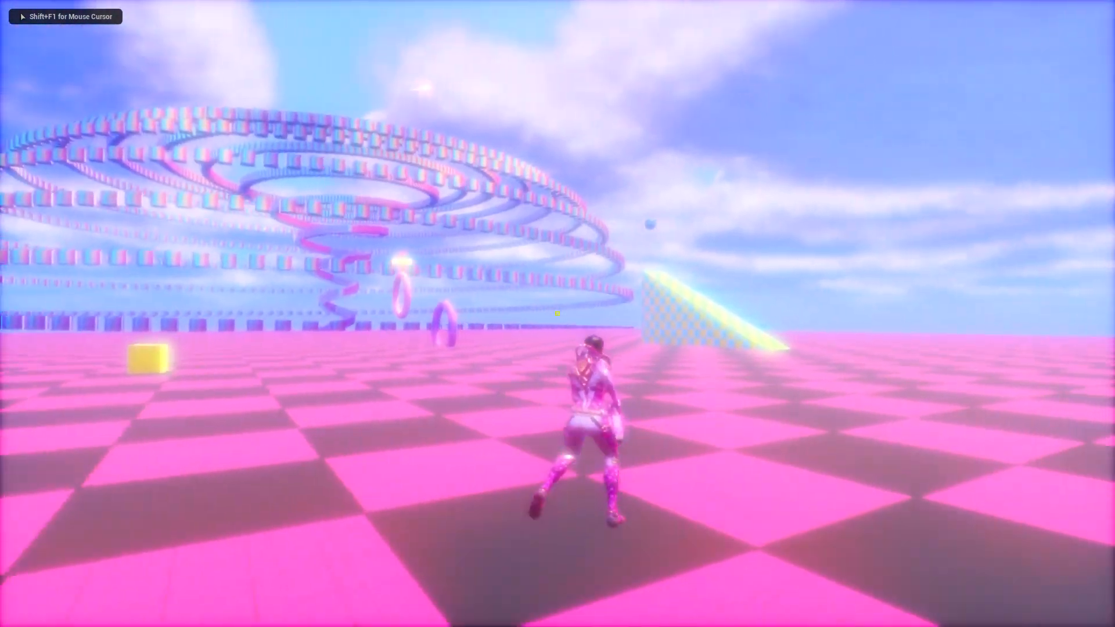
key(w)
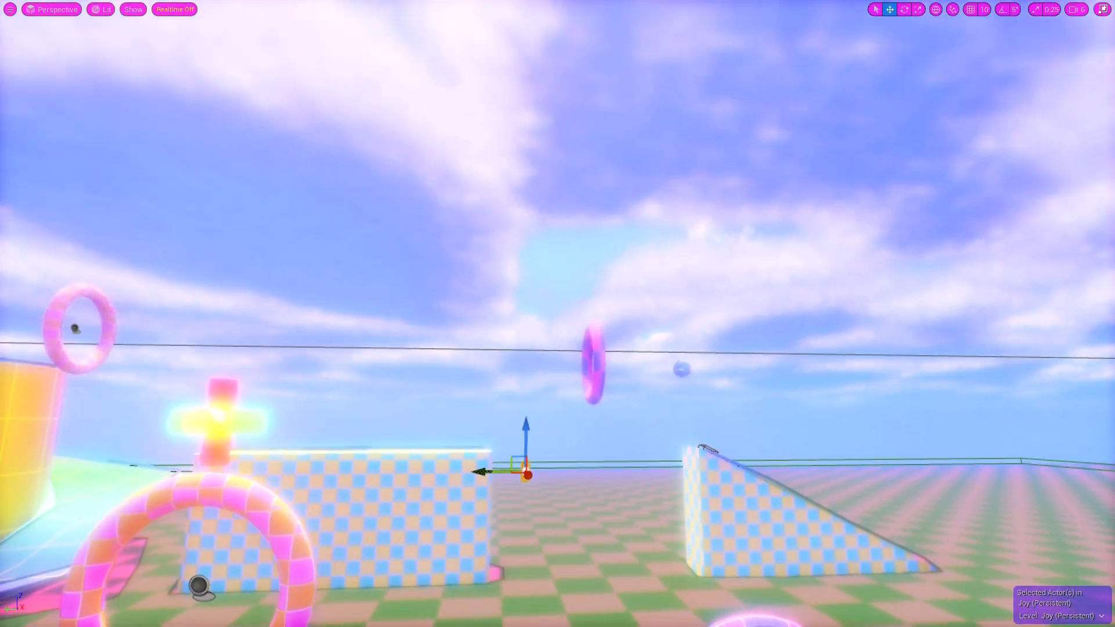
Duplicate the long checkered block and position the copy parallel to the original, leaving a gap between them
right_drag(558, 313, 488, 447)
click(551, 487)
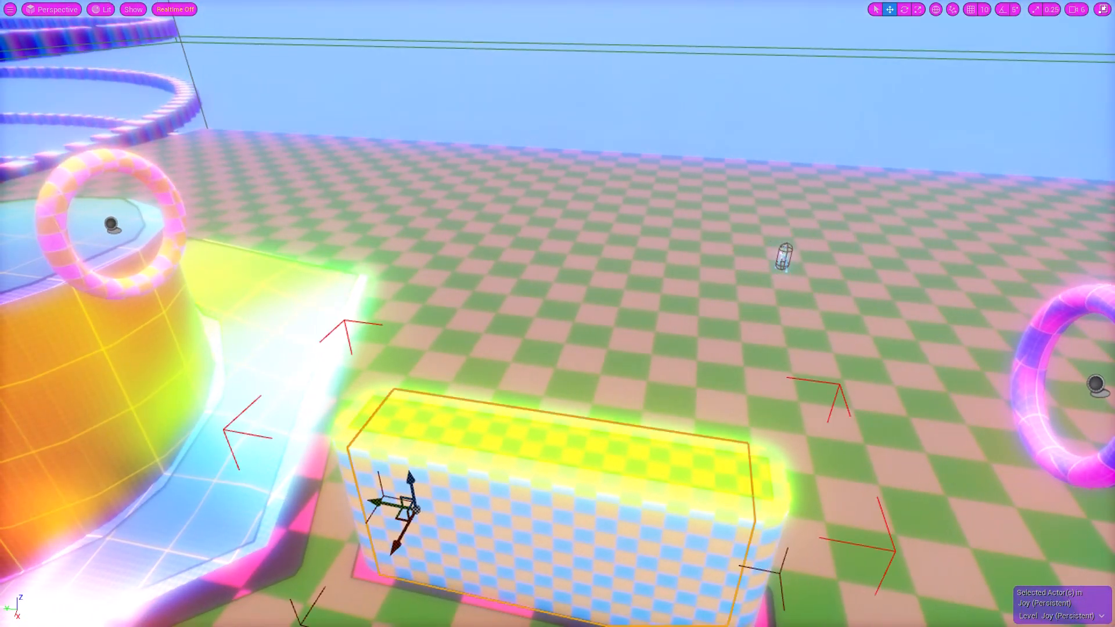
right_drag(551, 488, 447, 497)
alt+drag(411, 468, 607, 416)
key(d)
right_drag(608, 416, 504, 410)
key(s)
key(d)
drag(613, 393, 622, 394)
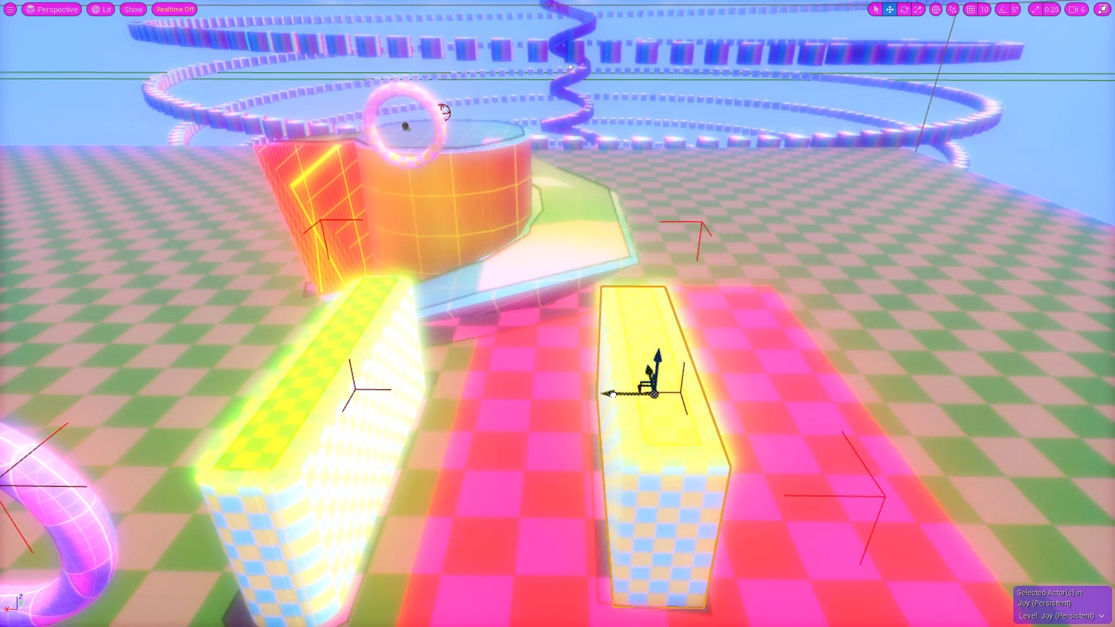
Select GreenCrystal2 and move the character across the floor to the duplicated block
right_drag(622, 394, 653, 389)
key(d)
key(s)
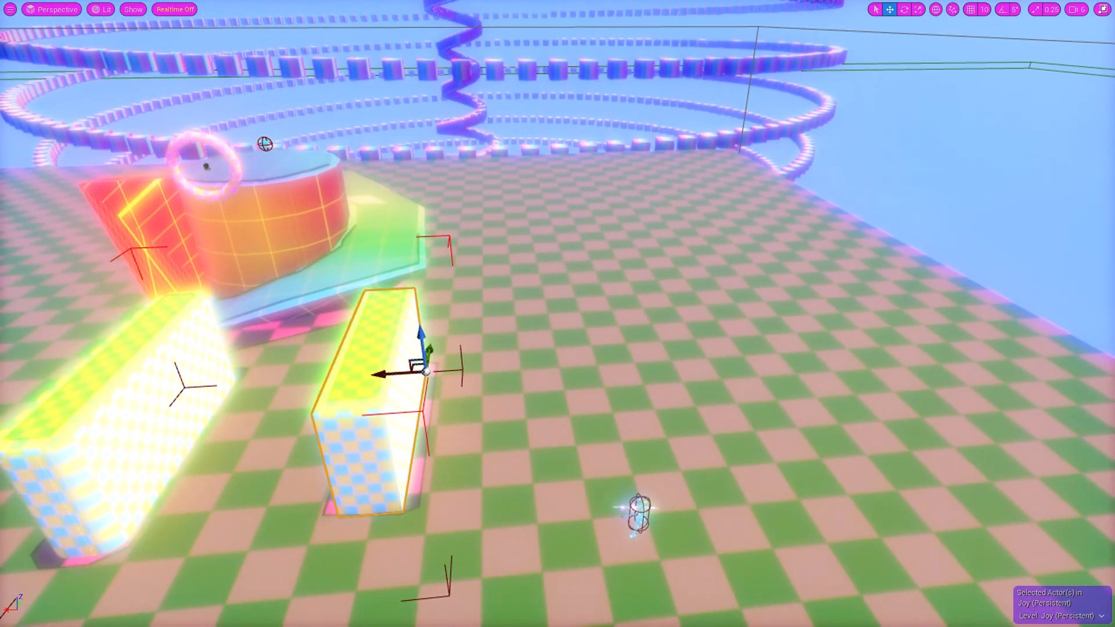
click(639, 514)
drag(614, 515, 514, 517)
key(a)
right_drag(340, 519, 506, 514)
drag(765, 478, 549, 456)
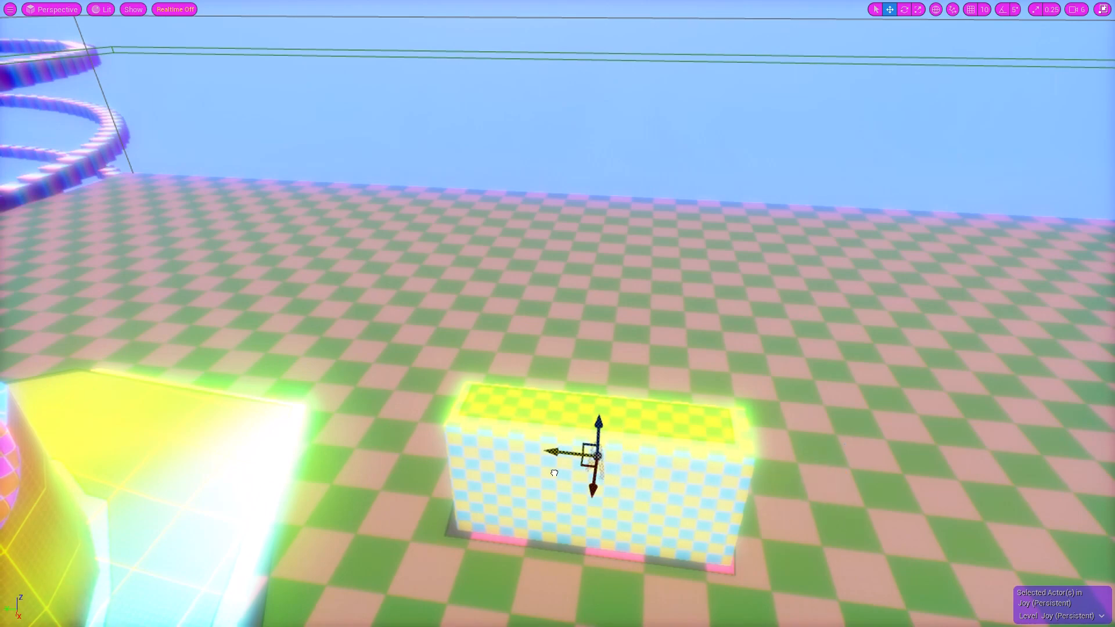
Raise GreenCrystal2 so the character stands on top of the duplicated block
key(d)
right_drag(550, 455, 411, 438)
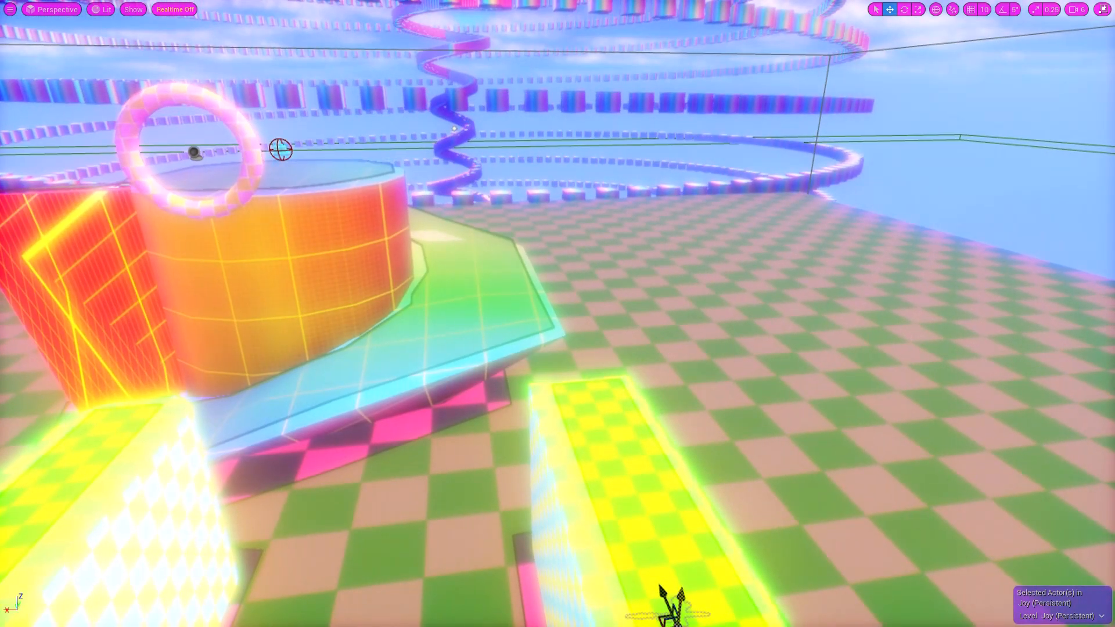
drag(681, 594, 720, 419)
key(d)
right_drag(720, 419, 871, 414)
key(a)
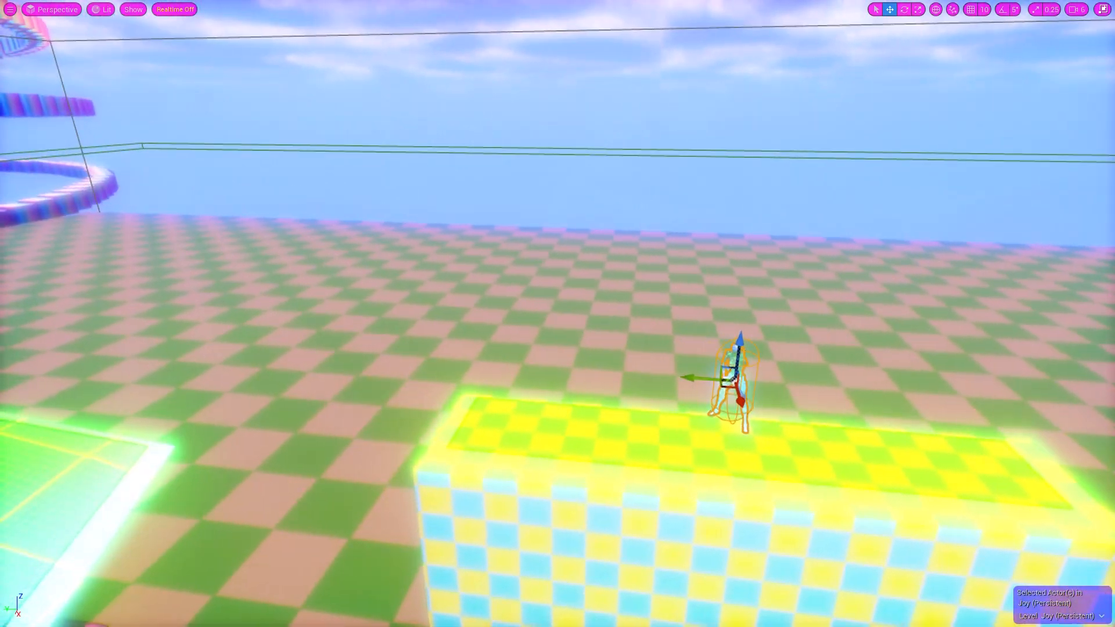
Slide GreenCrystal2 along the duplicated block's top to the end nearest the glowing cylinder's platform and fine-tune its placement
drag(676, 379, 467, 389)
key(d)
right_drag(468, 389, 277, 394)
key(w)
drag(787, 414, 696, 412)
key(a)
right_drag(696, 412, 905, 406)
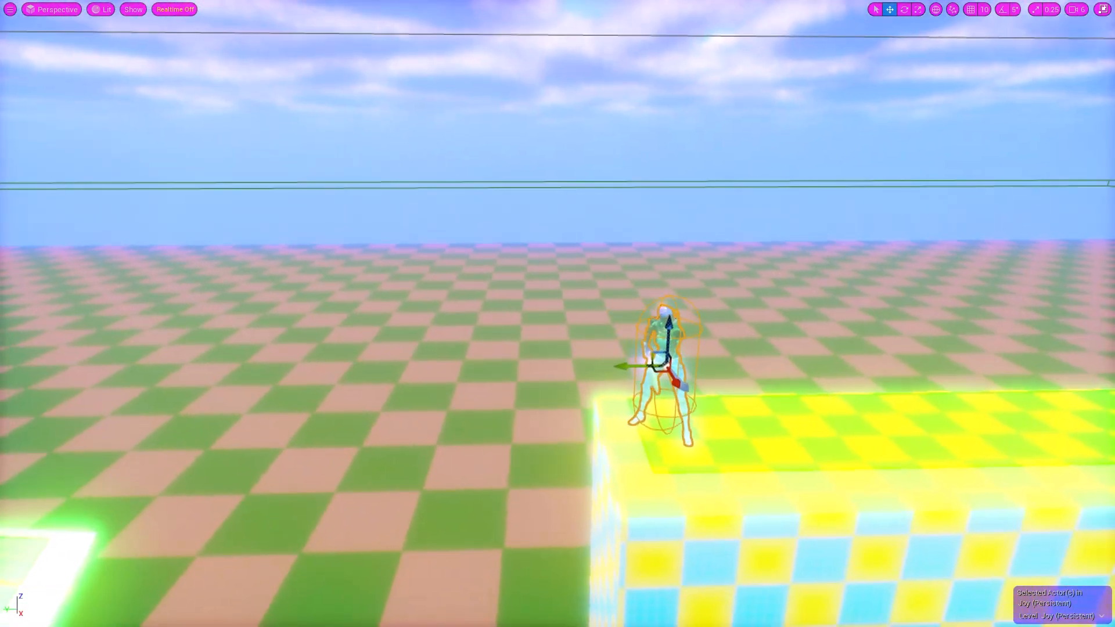
drag(635, 367, 659, 367)
key(a)
right_drag(658, 368, 804, 347)
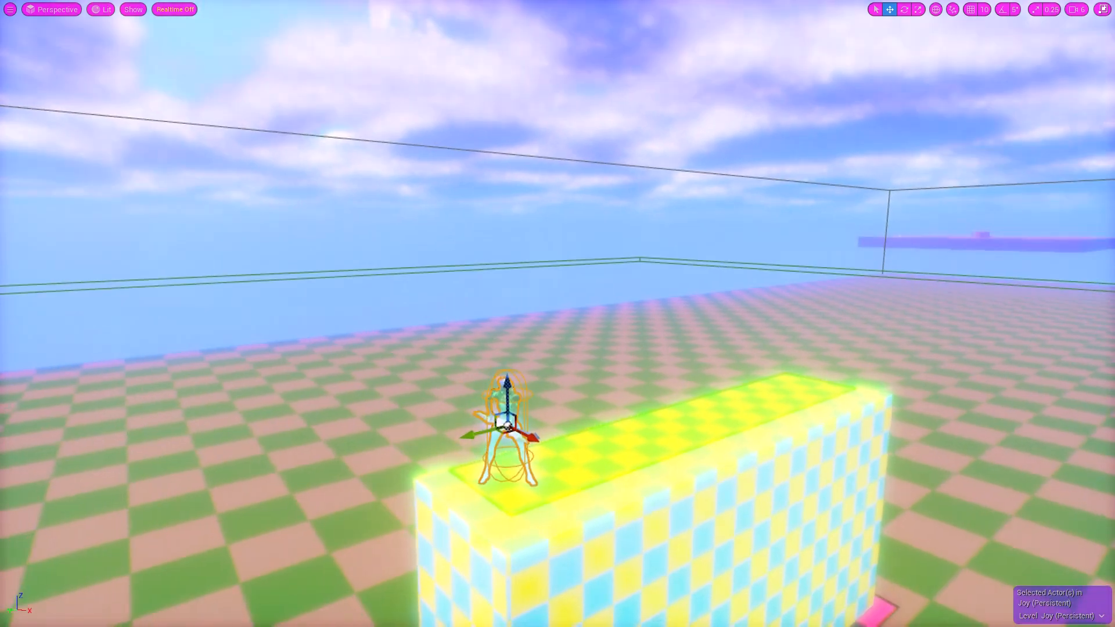
Check GreenCrystal2's placement on the block, leave full-screen view and turn on its Joy Starts Hidden option
right_drag(511, 407, 450, 411)
key(s)
key(d)
key(w)
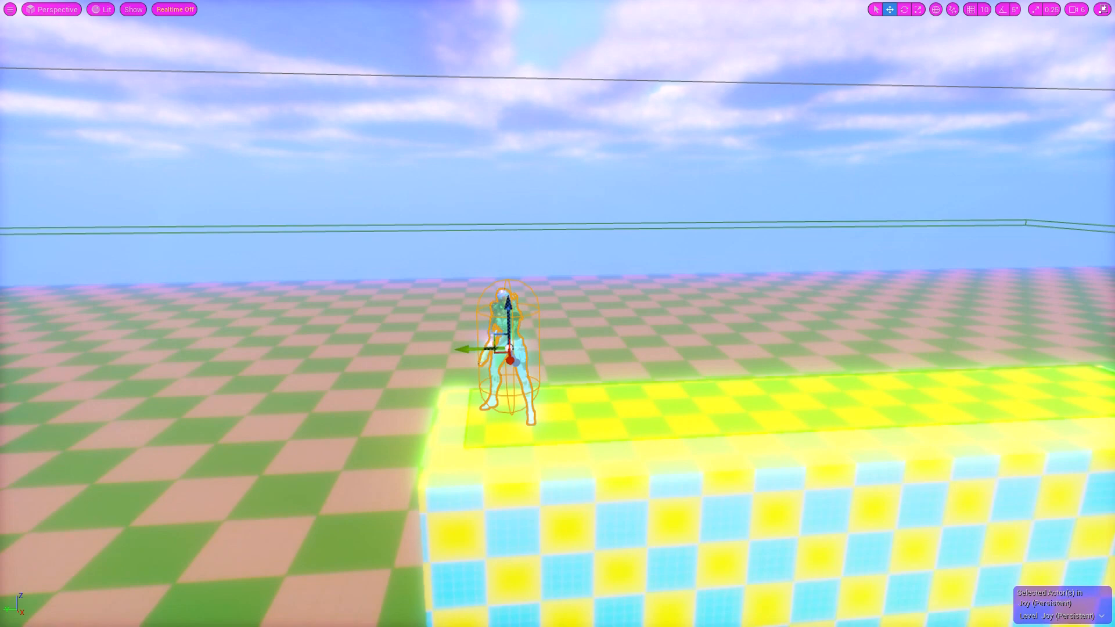
right_drag(511, 372, 598, 379)
key(F11)
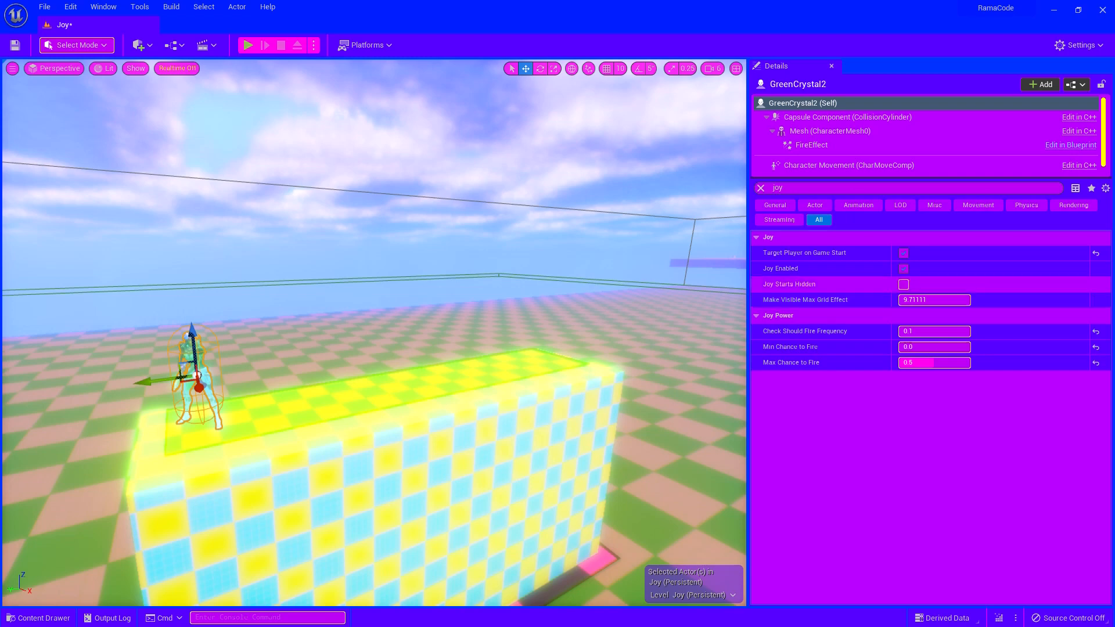
click(903, 285)
Select the duplicated block and clear all elements from its Actions to Perform
click(517, 424)
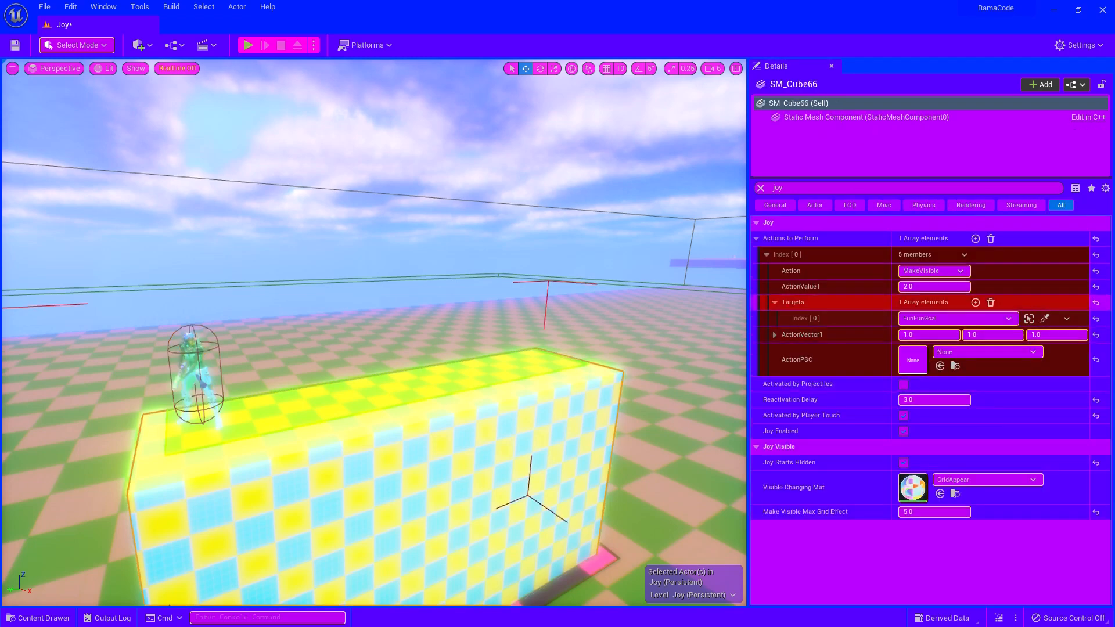
click(991, 238)
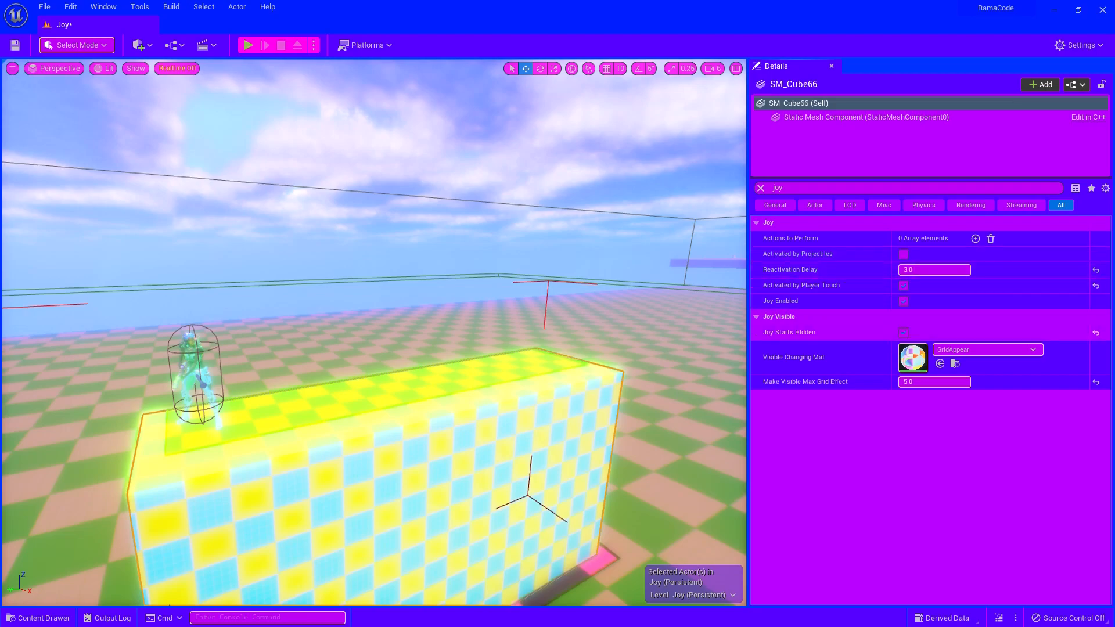
Select the TorusGoal ring floating near the blocks and nudge it slightly toward the floating sphere
right_drag(464, 325, 216, 322)
key(w)
key(s)
key(s)
key(a)
key(w)
click(401, 290)
key(a)
right_drag(402, 290, 453, 277)
drag(381, 315, 390, 317)
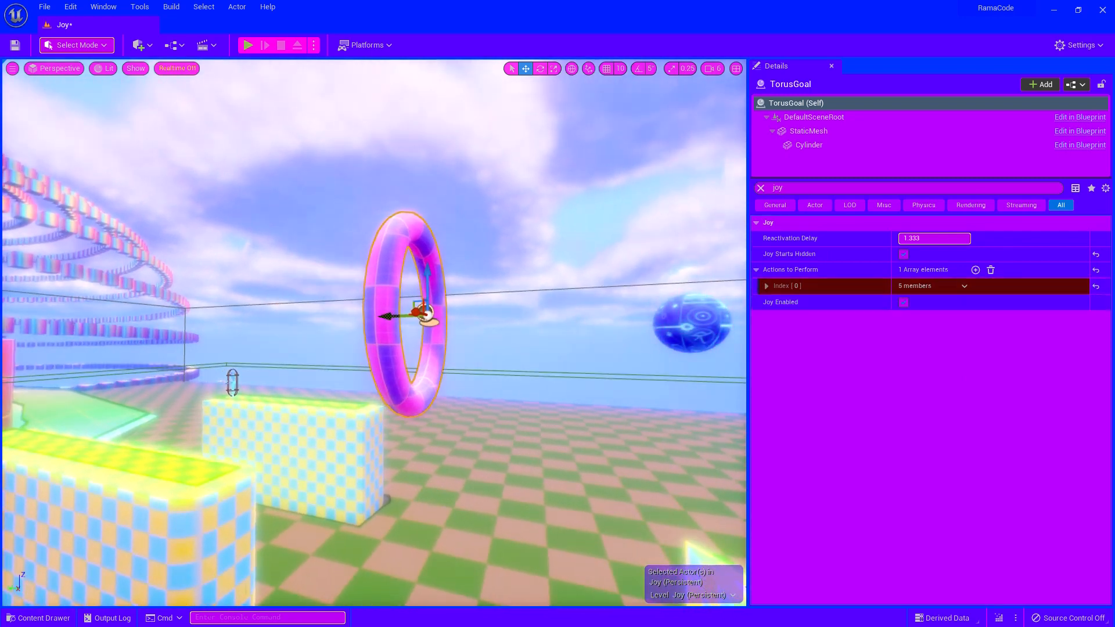
key(a)
right_drag(390, 316, 369, 325)
key(w)
key(d)
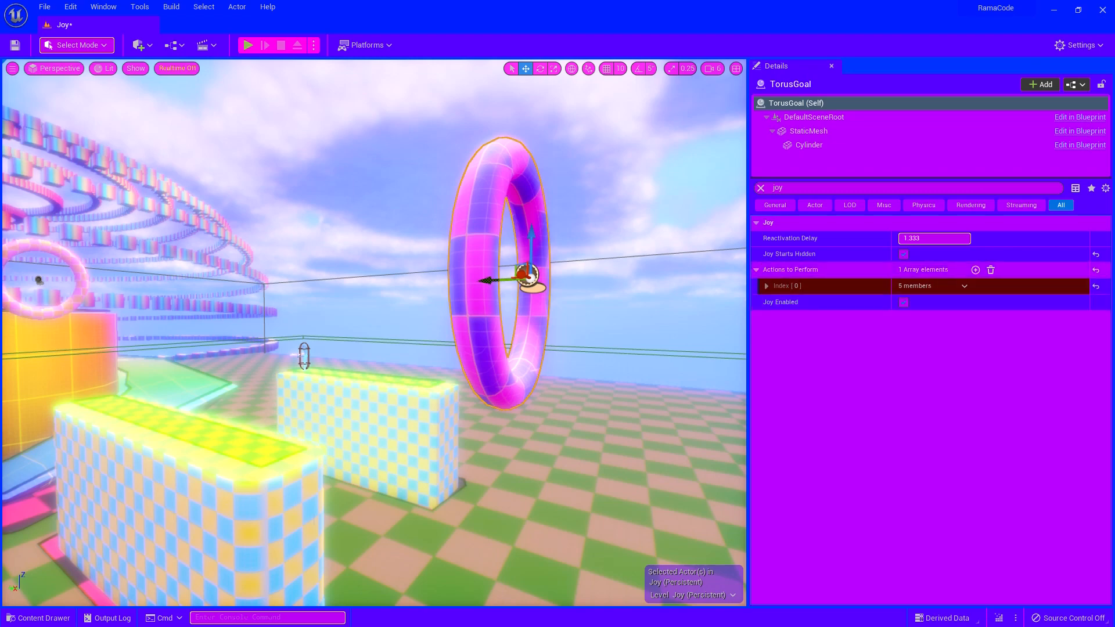
Add a second action to TorusGoal, set to MakeVisible with an ActionValue1 of 2
click(976, 270)
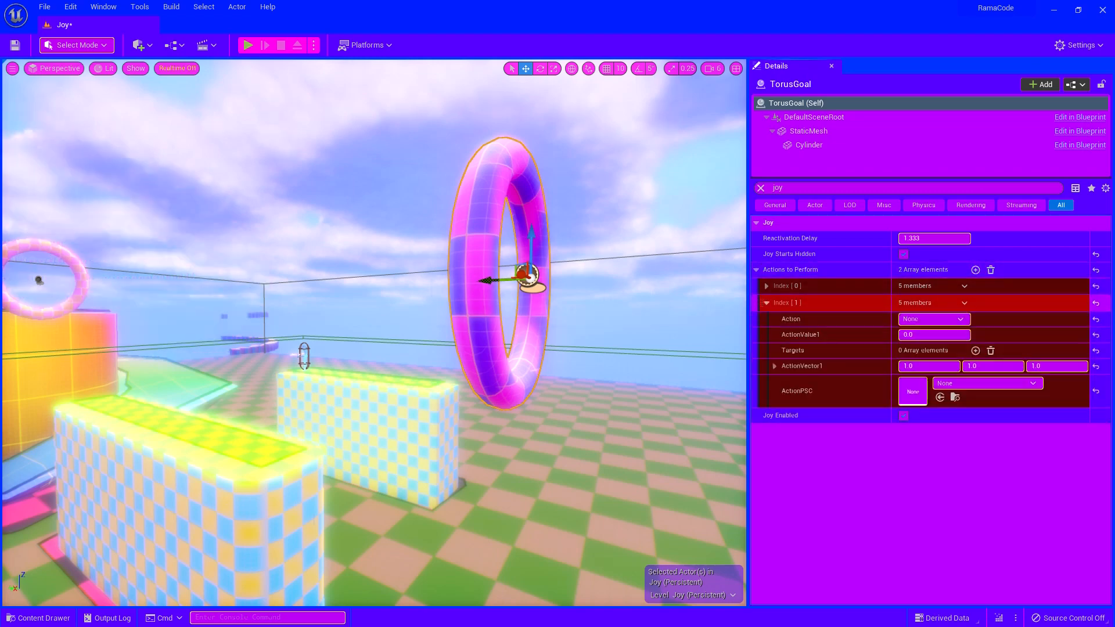
click(932, 319)
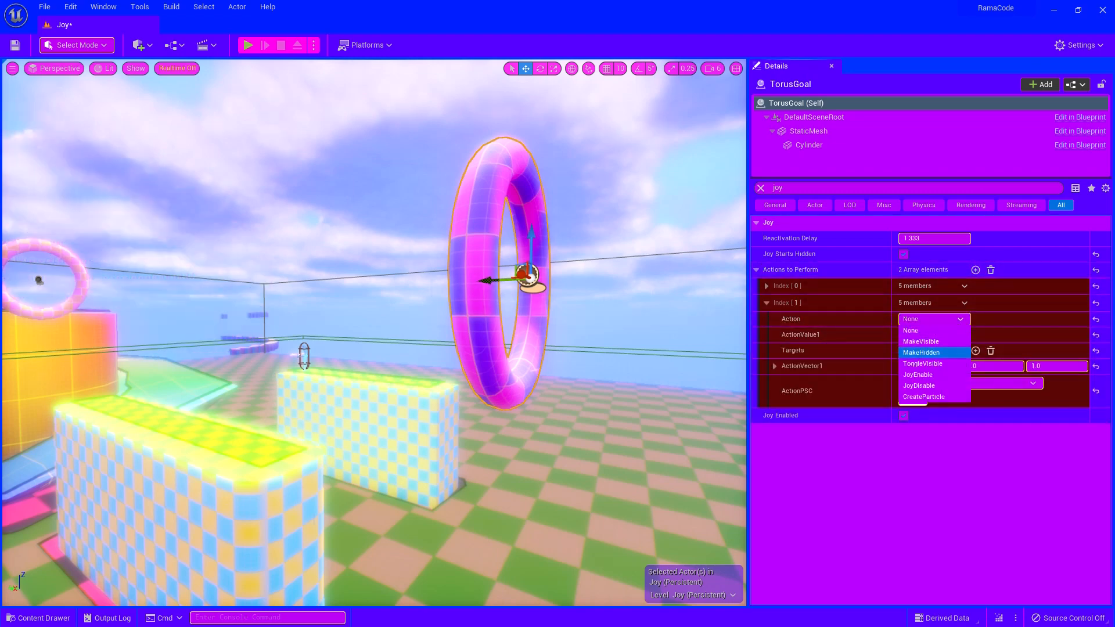
click(921, 341)
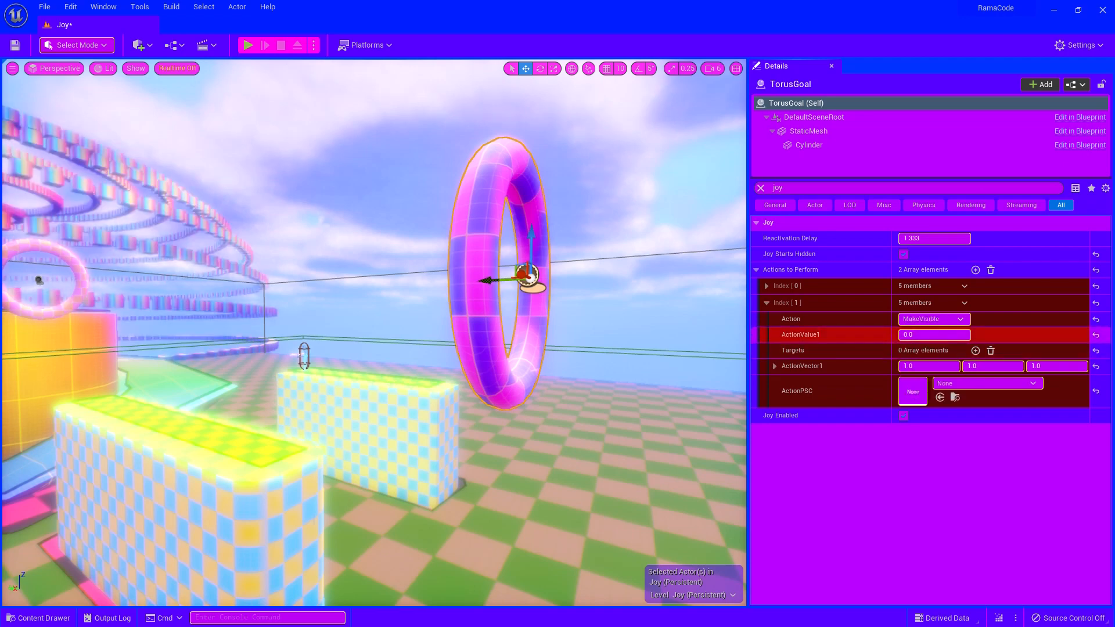
click(949, 335)
text(2)
key(Return)
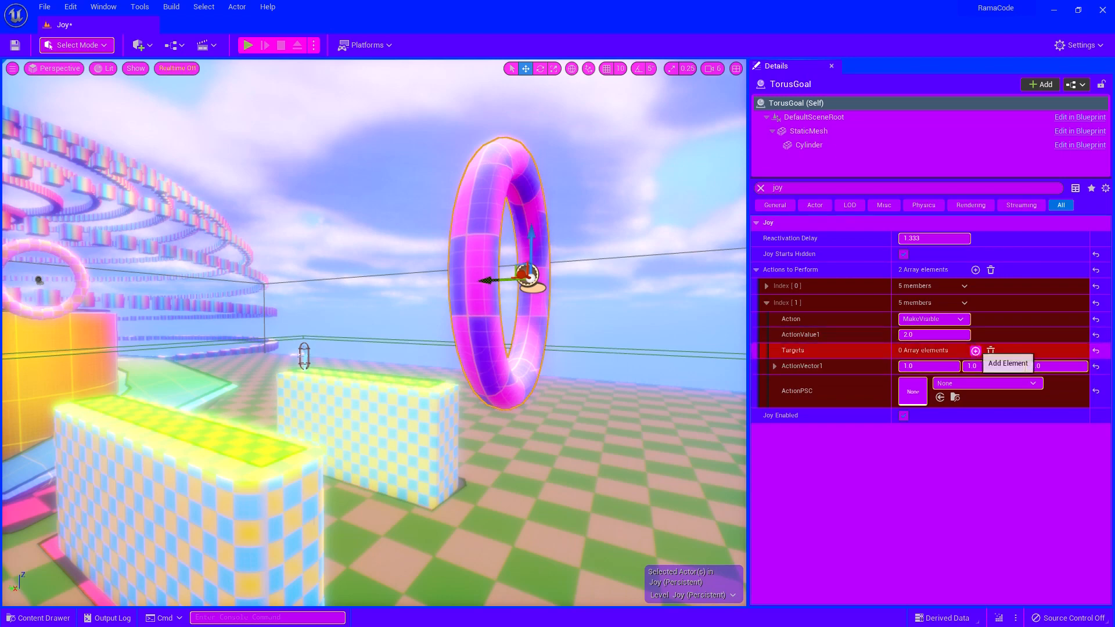
Add two targets to TorusGoal's new action and assign GreenCrystal2 and the duplicated block SM_Cube66 to them
click(975, 351)
click(976, 351)
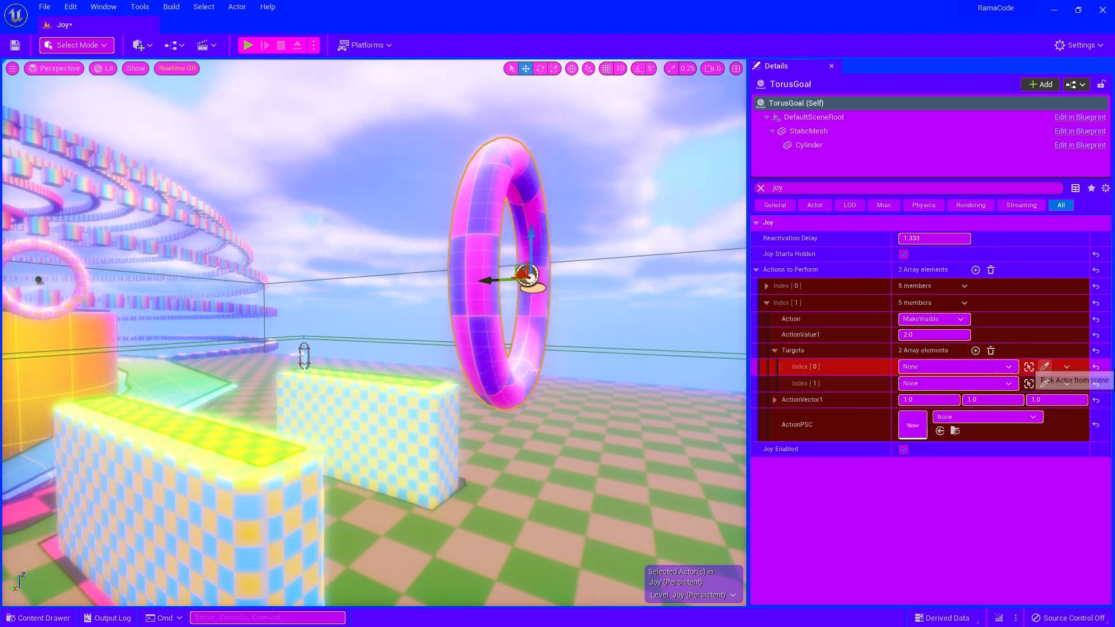
click(1044, 367)
click(303, 358)
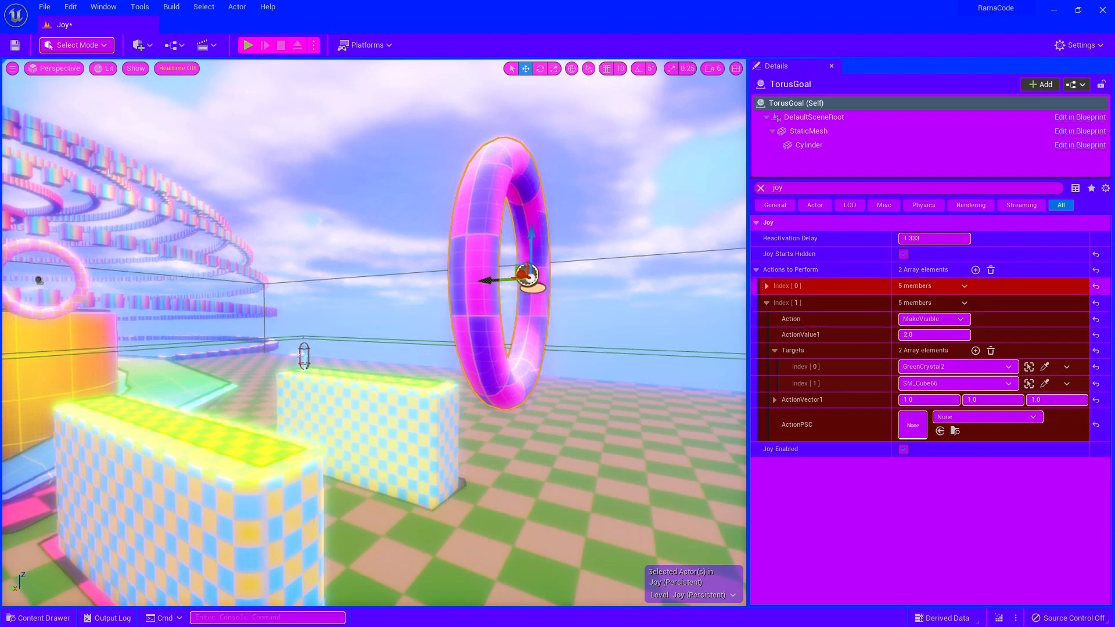
Collapse TorusGoal's second action and expand its first action to examine its settings
click(767, 302)
click(767, 286)
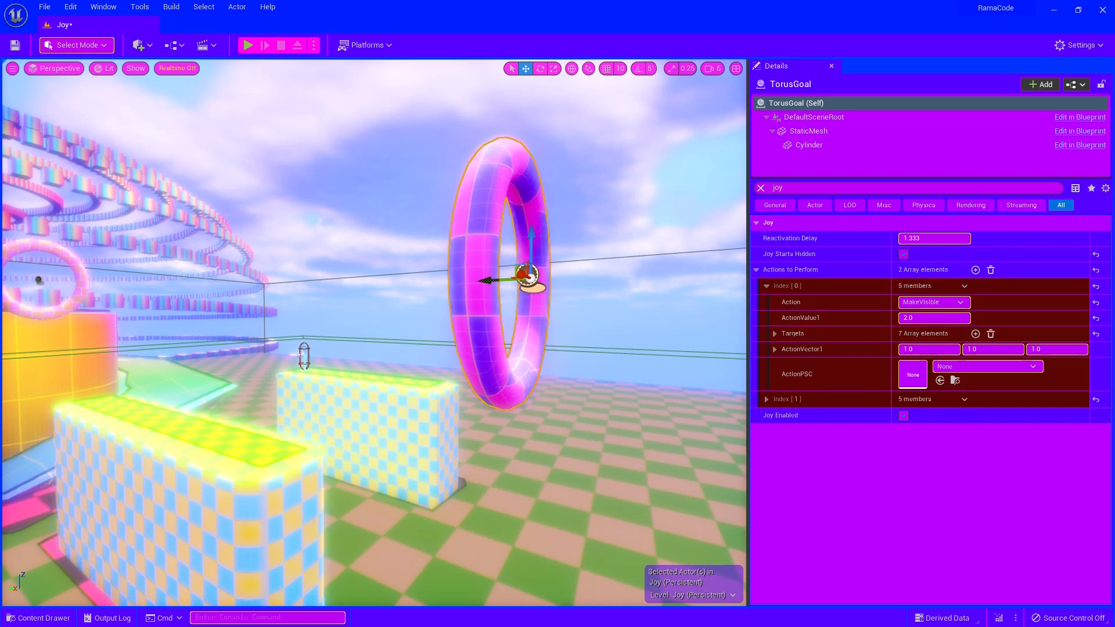
right_drag(465, 337, 592, 345)
key(f)
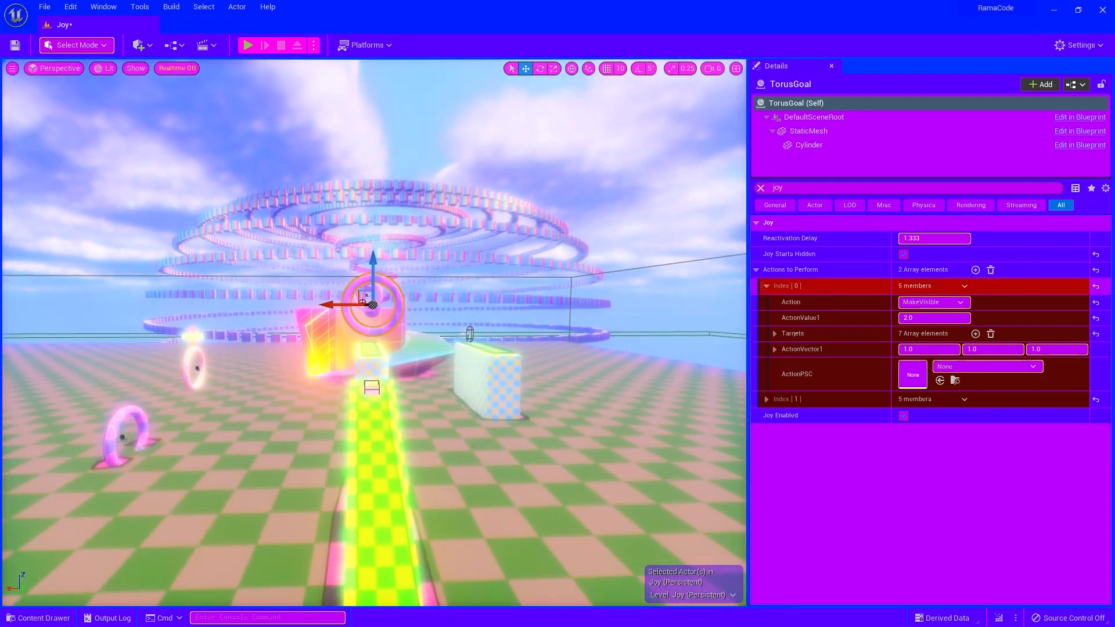
Collapse TorusGoal's first action, close its details and start playing the Joy level in the editor
click(766, 285)
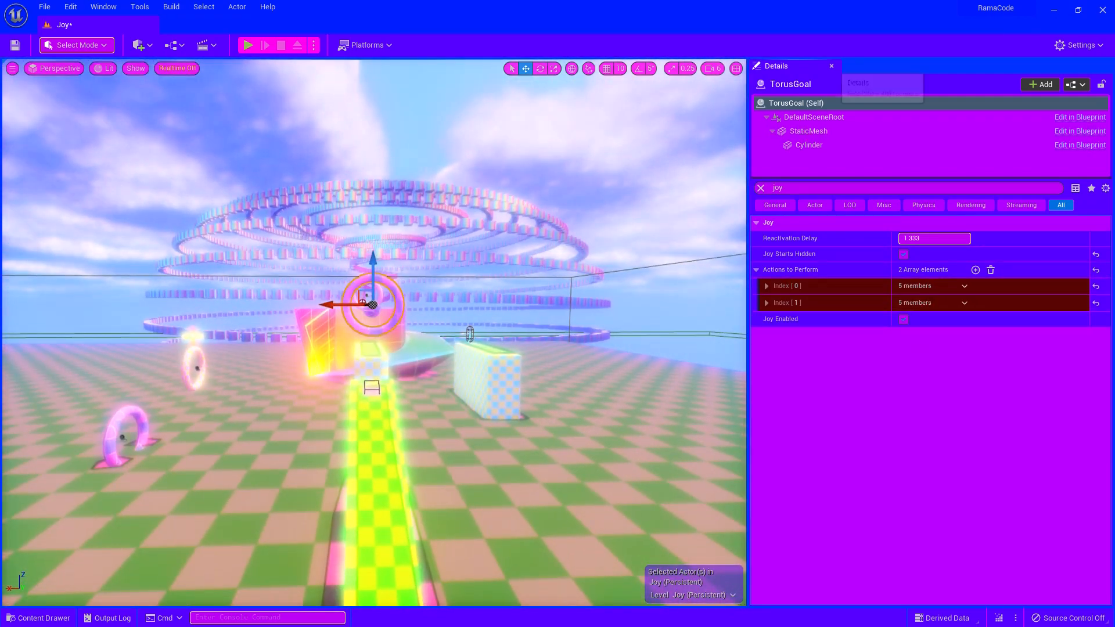
click(831, 67)
right_drag(673, 294, 685, 314)
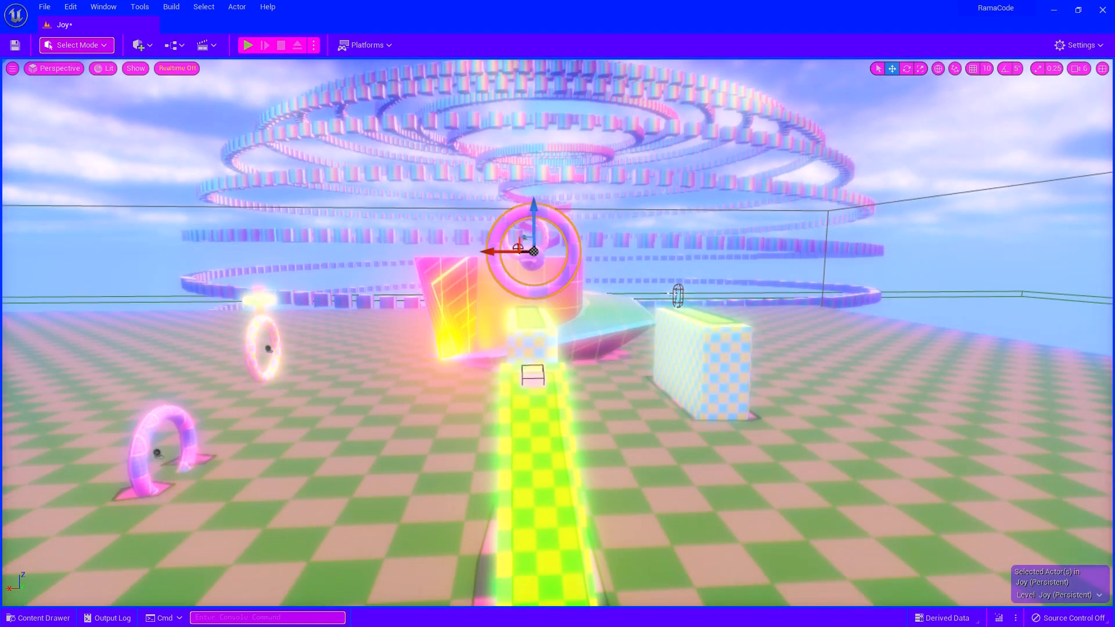
key(alt+p)
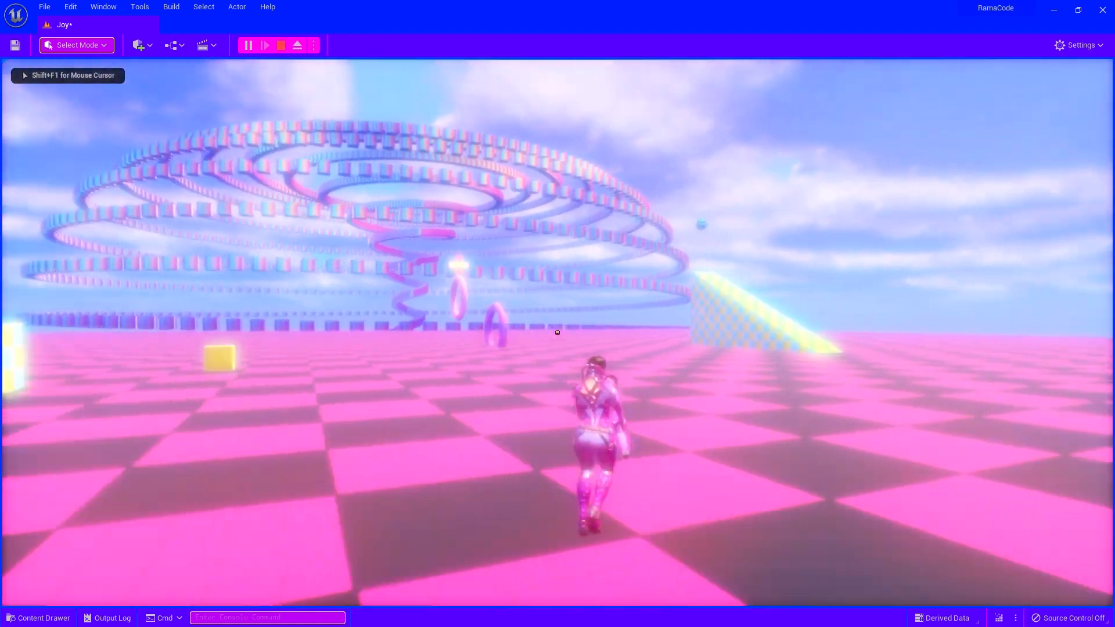
Run the character up the yellow checkered ramp, testing the ring and the blocks its actions reveal
key(w)
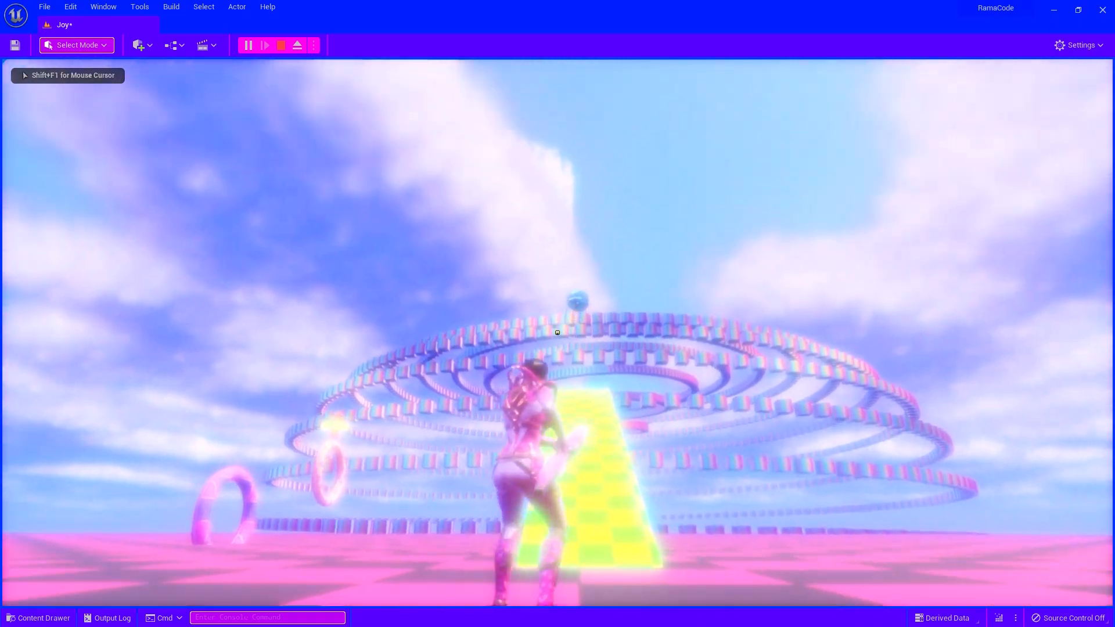
key(w)
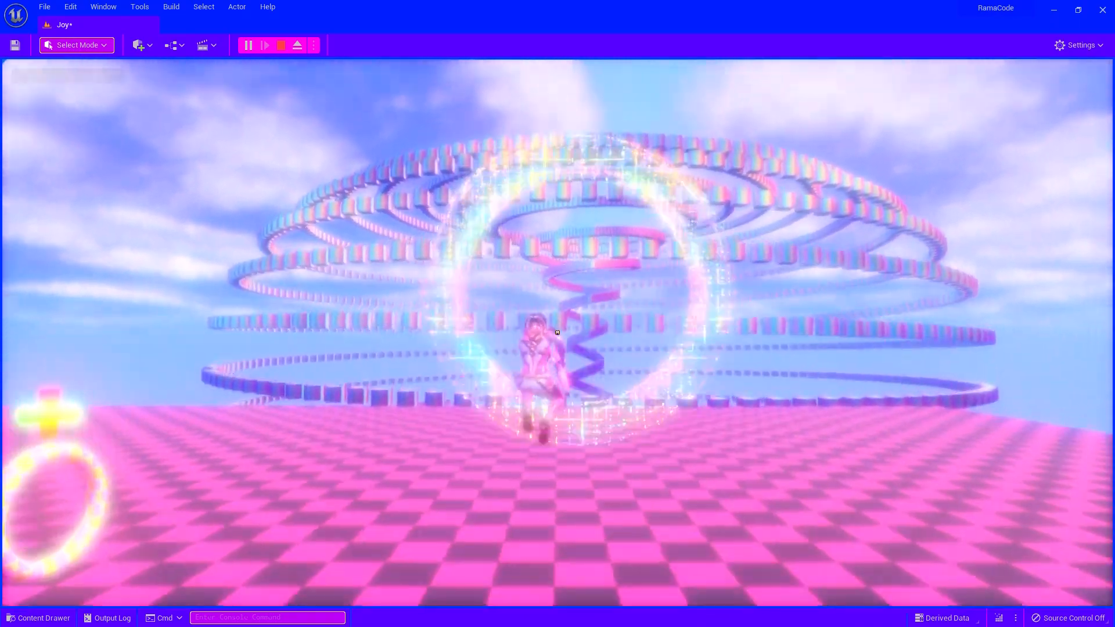
key(w)
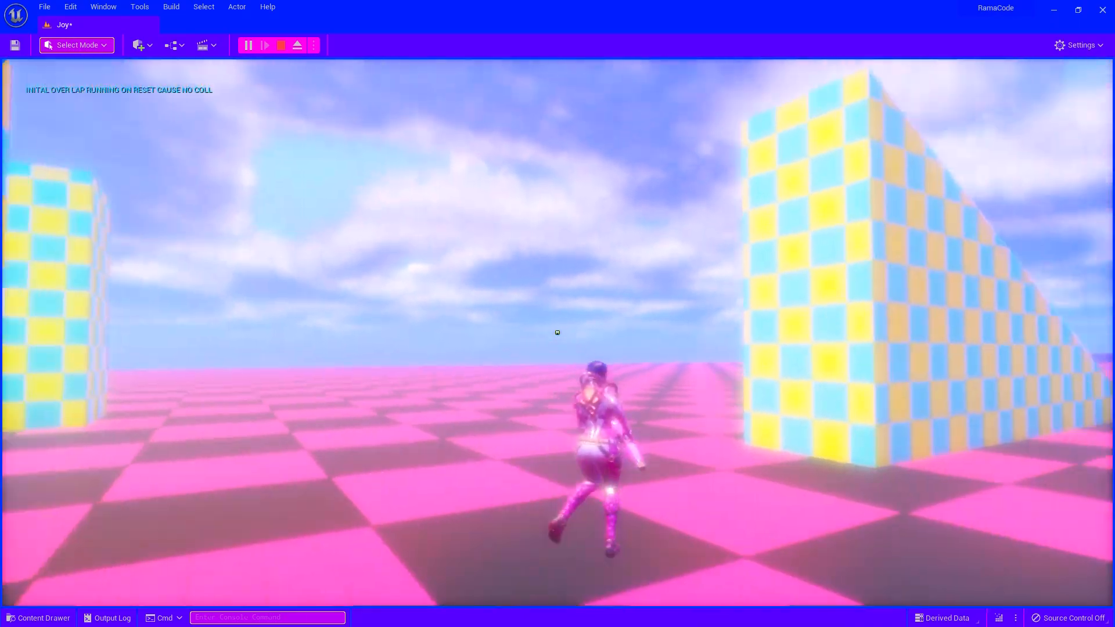
key(w)
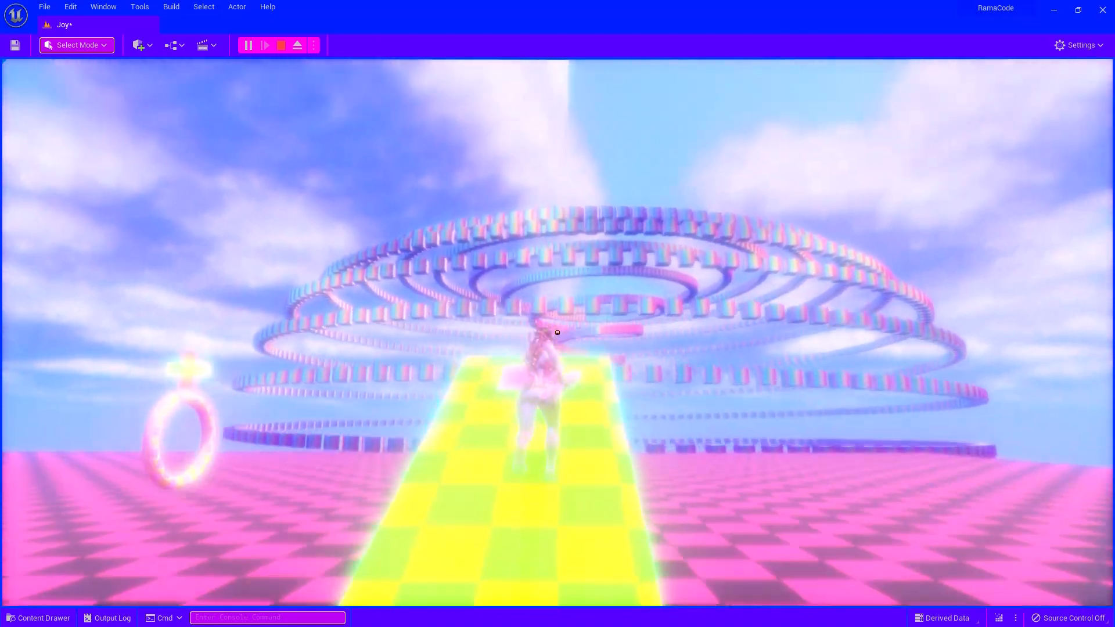
key(w)
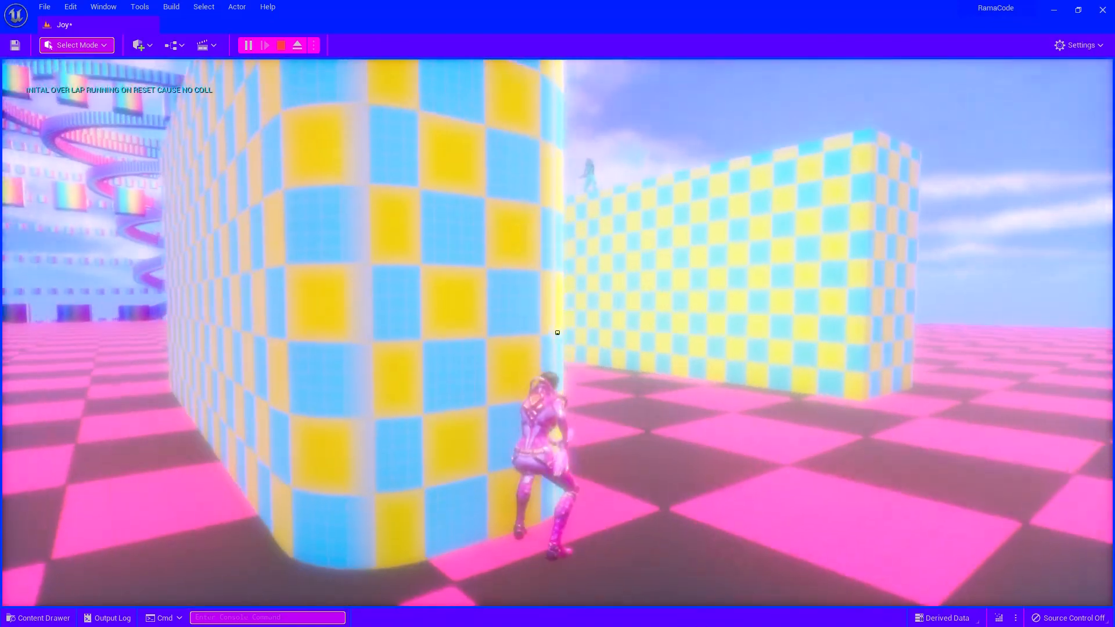
Run back to the checkered ramp and shoot from it to retest the character revealed on the neighbouring block
key(d)
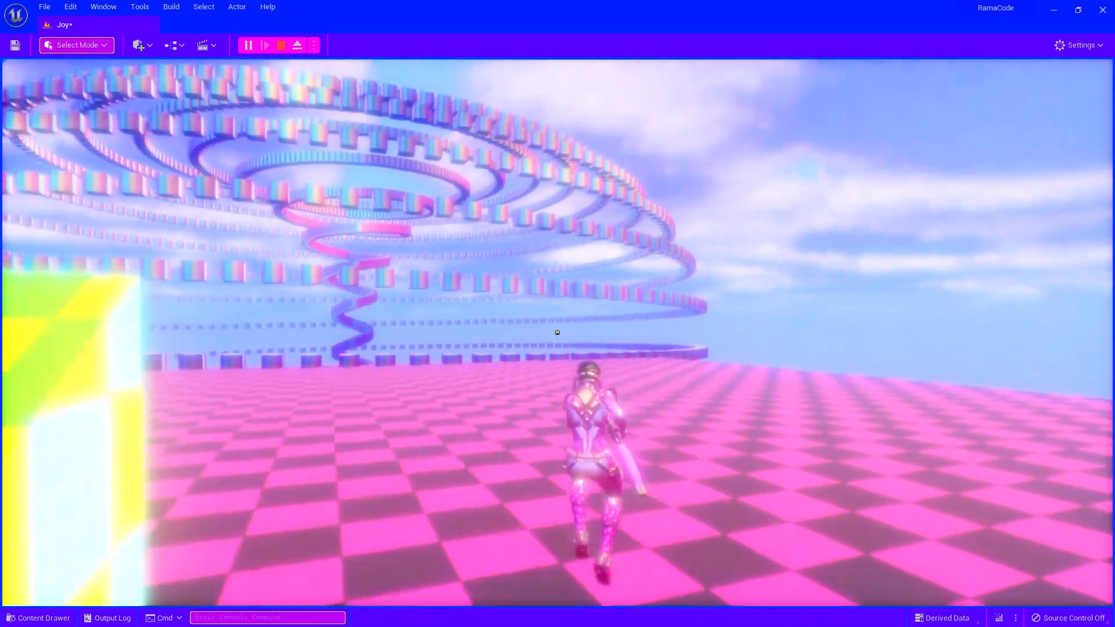
key(w)
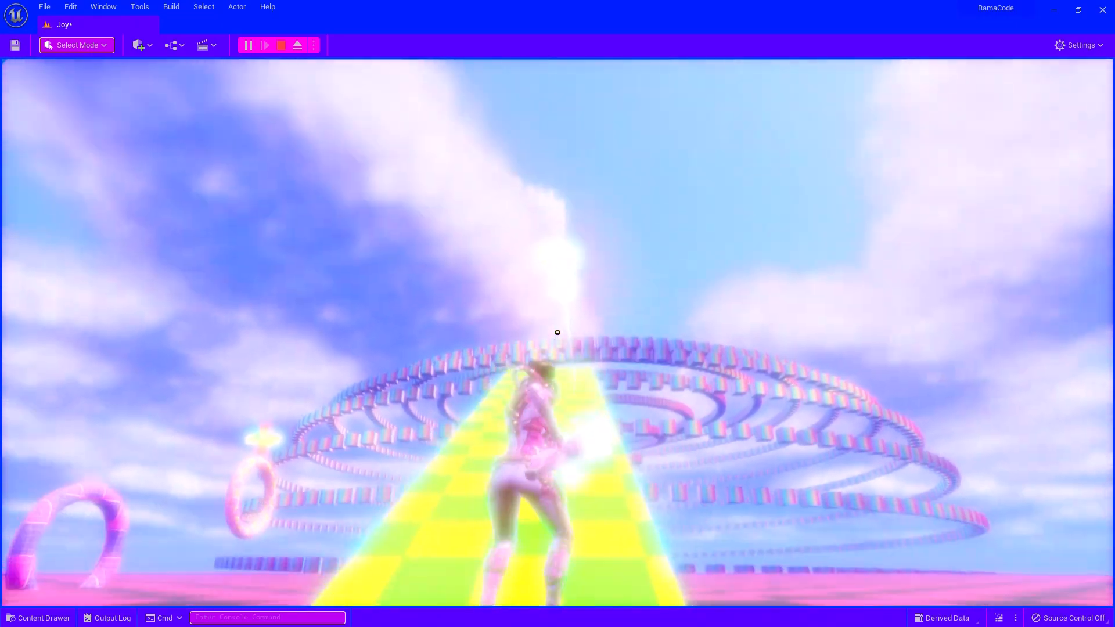
key(w)
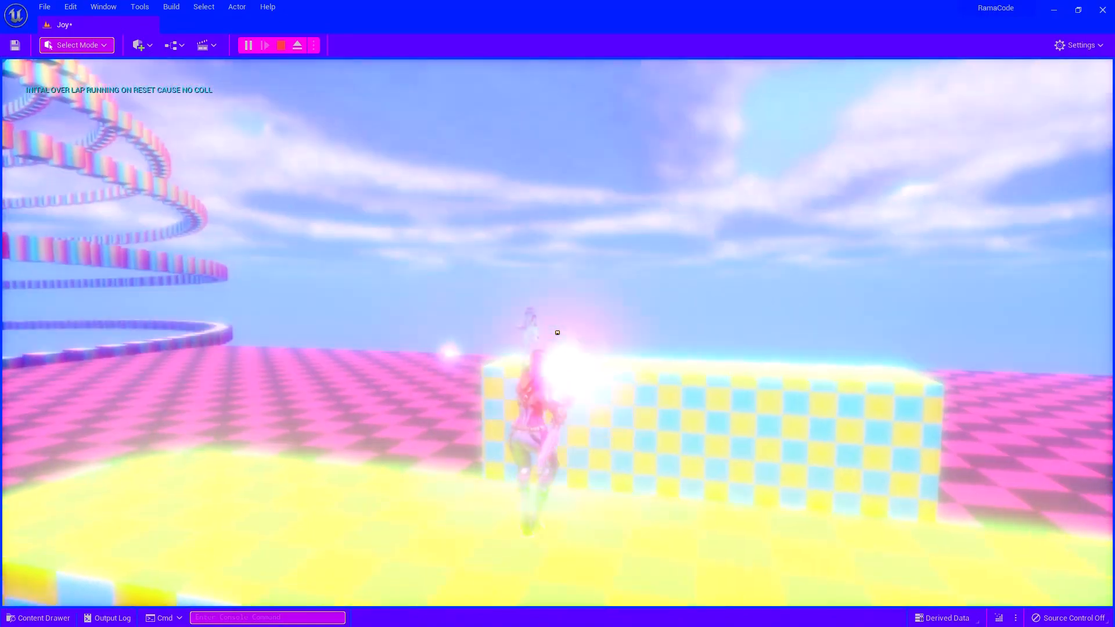
key(w)
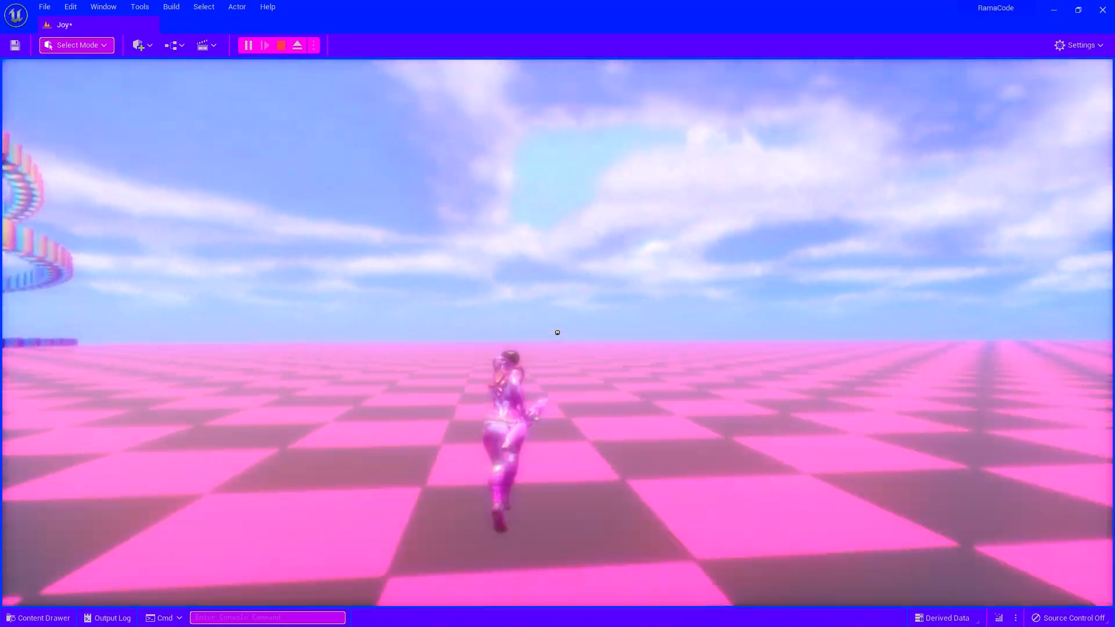
Repeat the approach across the floor with a jump, then retest the ramp and the revealed character on the long block
key(w)
key(space)
key(w)
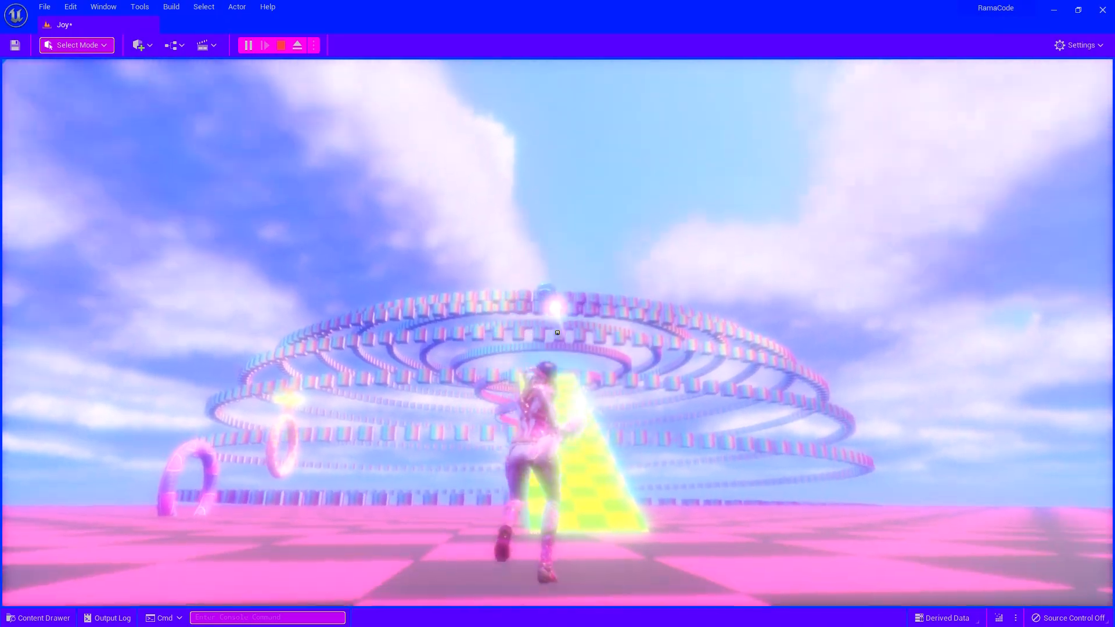
key(w)
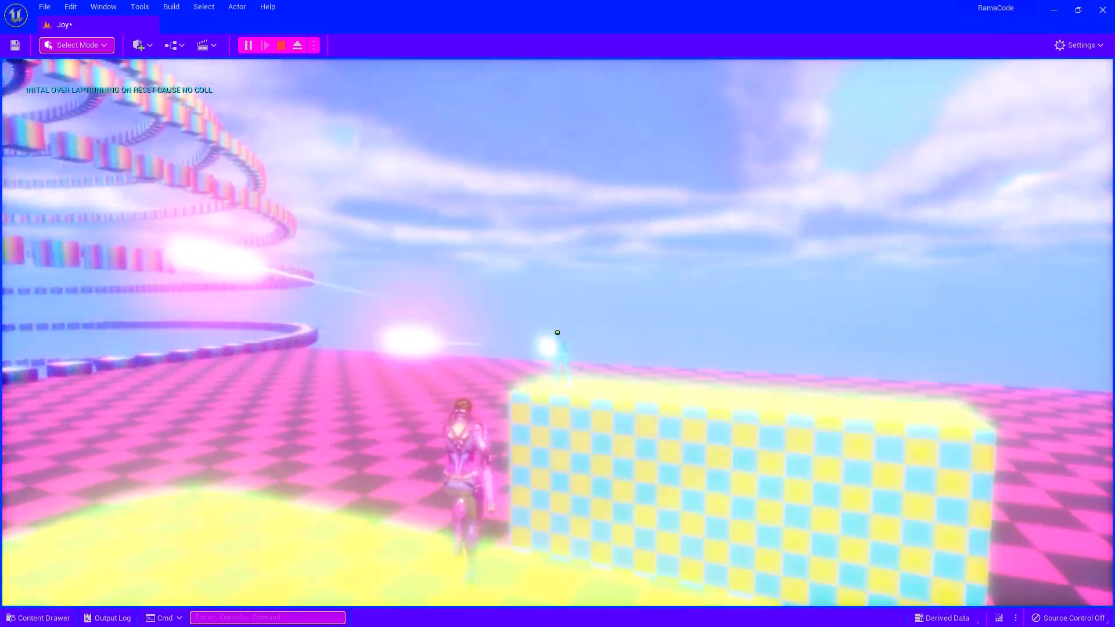
key(w)
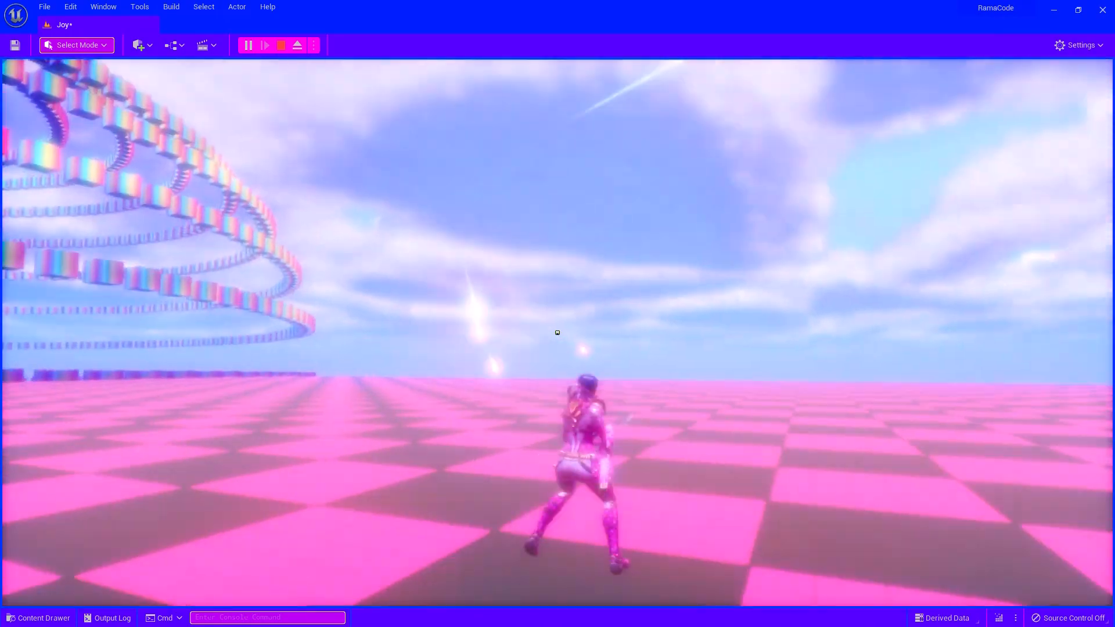
Climb the checkered ramp again and jump for the TorusGoal ring to trigger its chained MakeVisible actions
key(w)
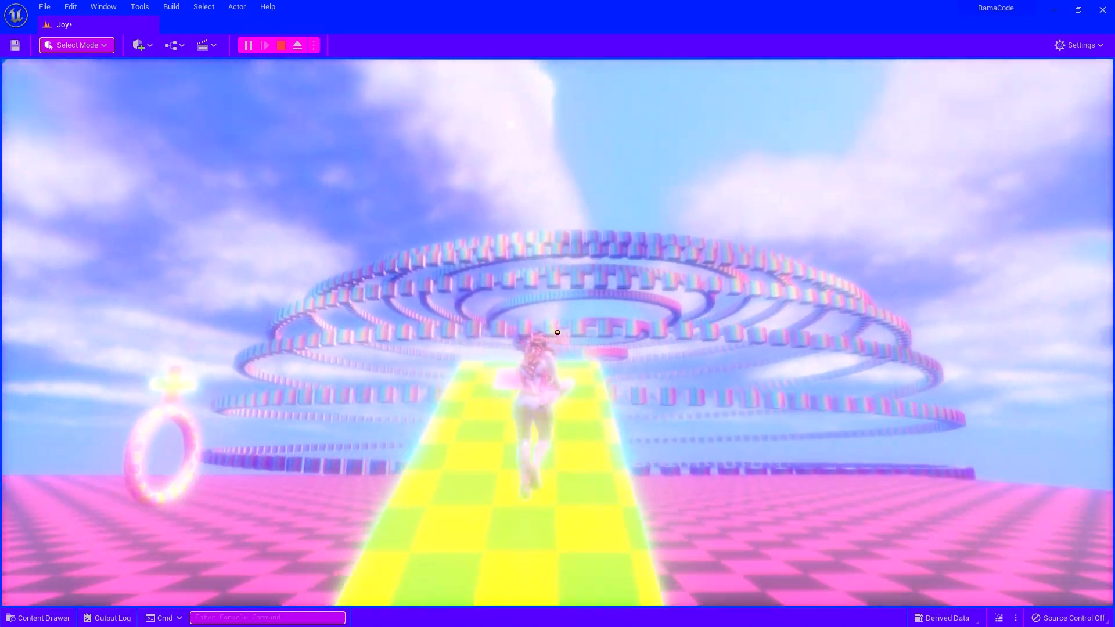
key(w)
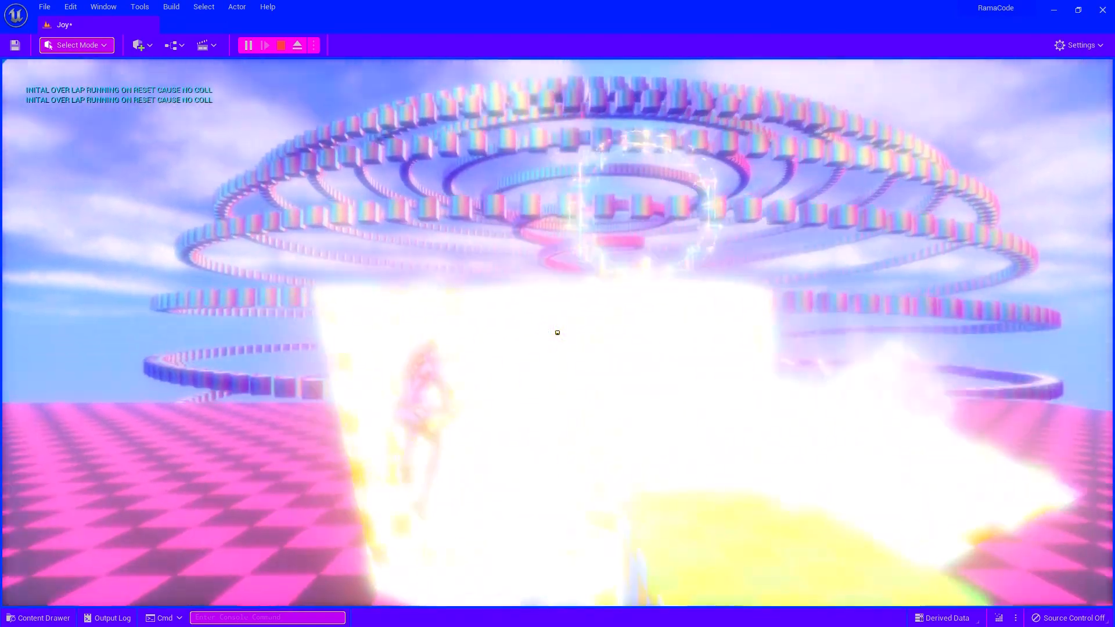
key(space)
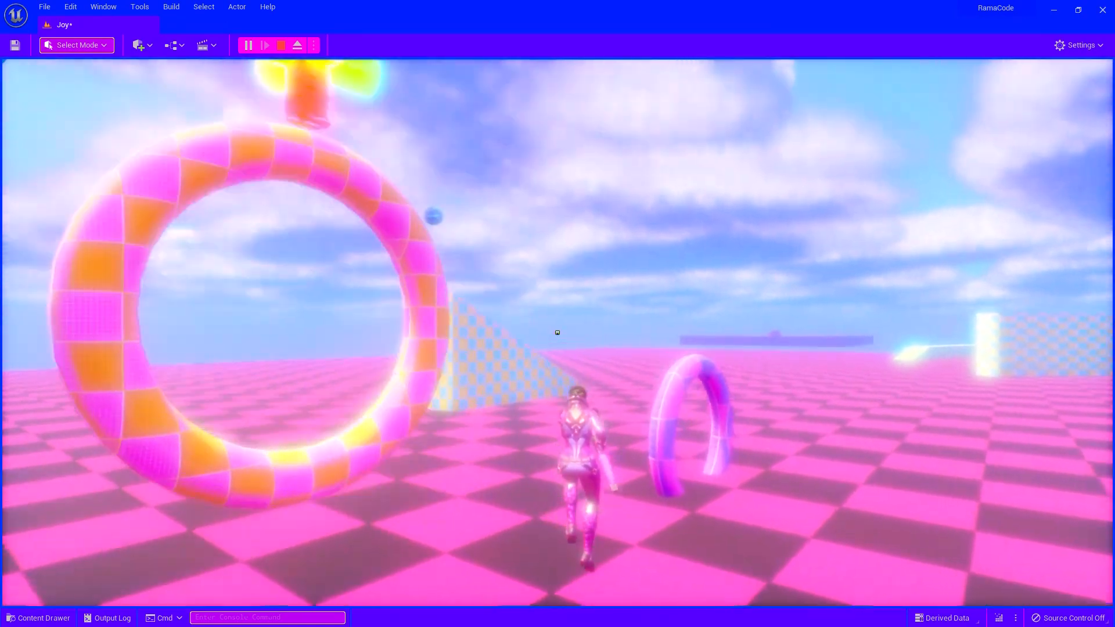
Run the character along the curved ramp around the large cylinder and jump down onto the checkered floor
key(w)
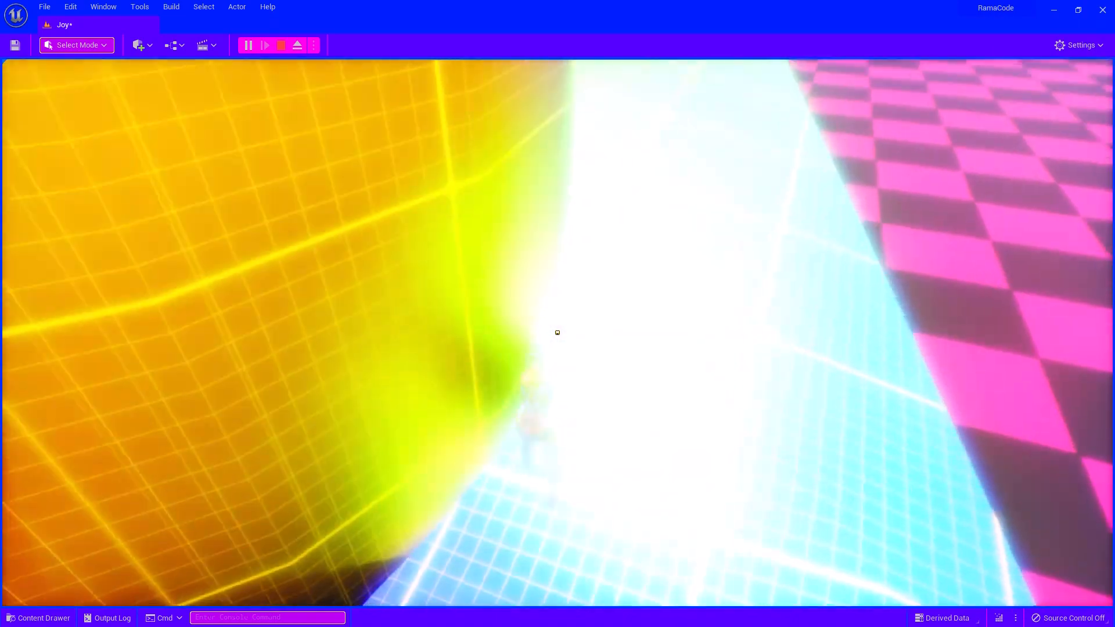
key(w)
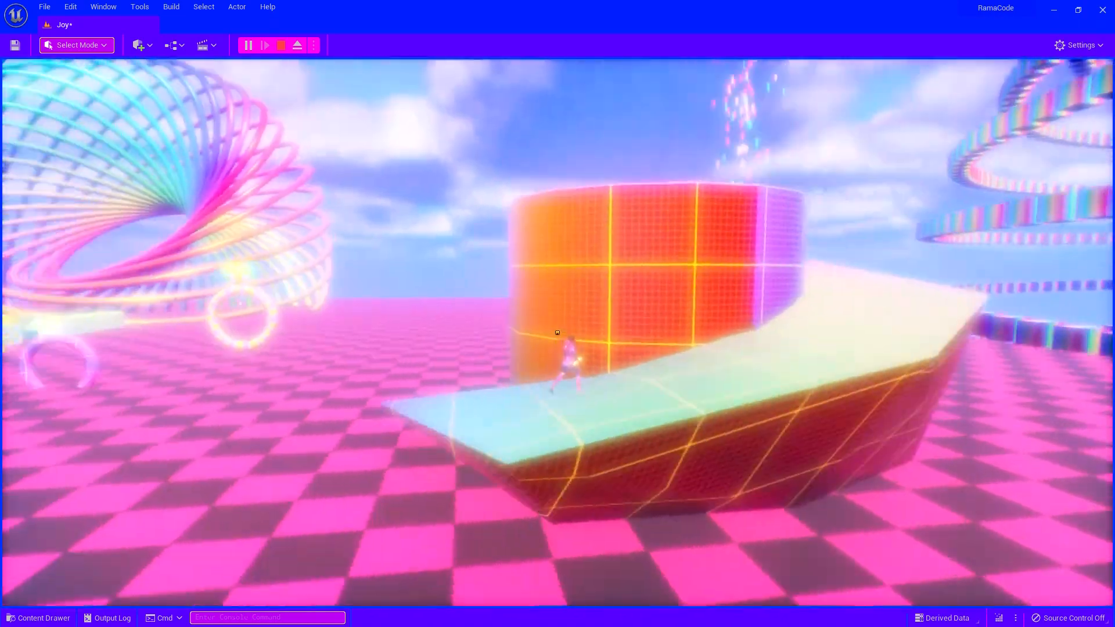
key(w)
key(space)
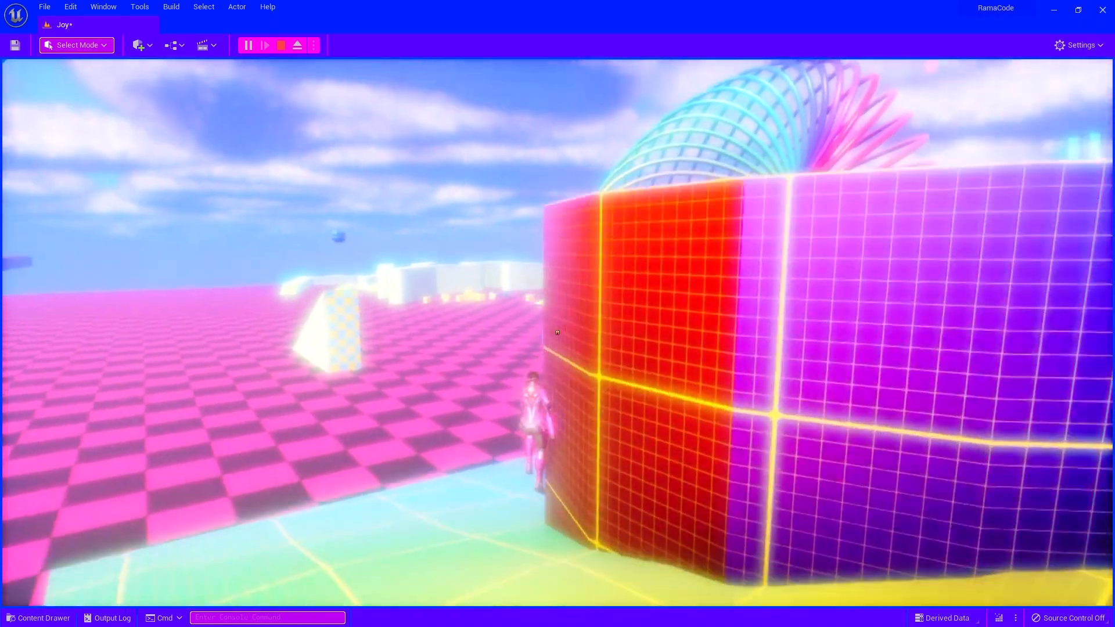
key(w)
key(space)
key(space)
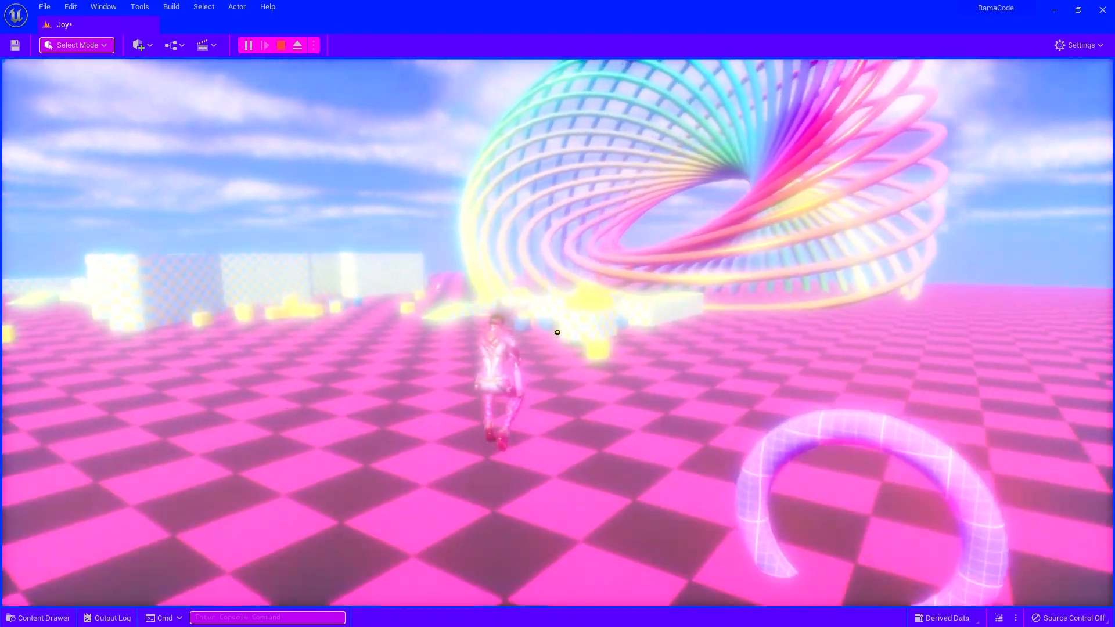
Run past the scattered blocks and around the checkered ramp to examine the level after its restart
key(w)
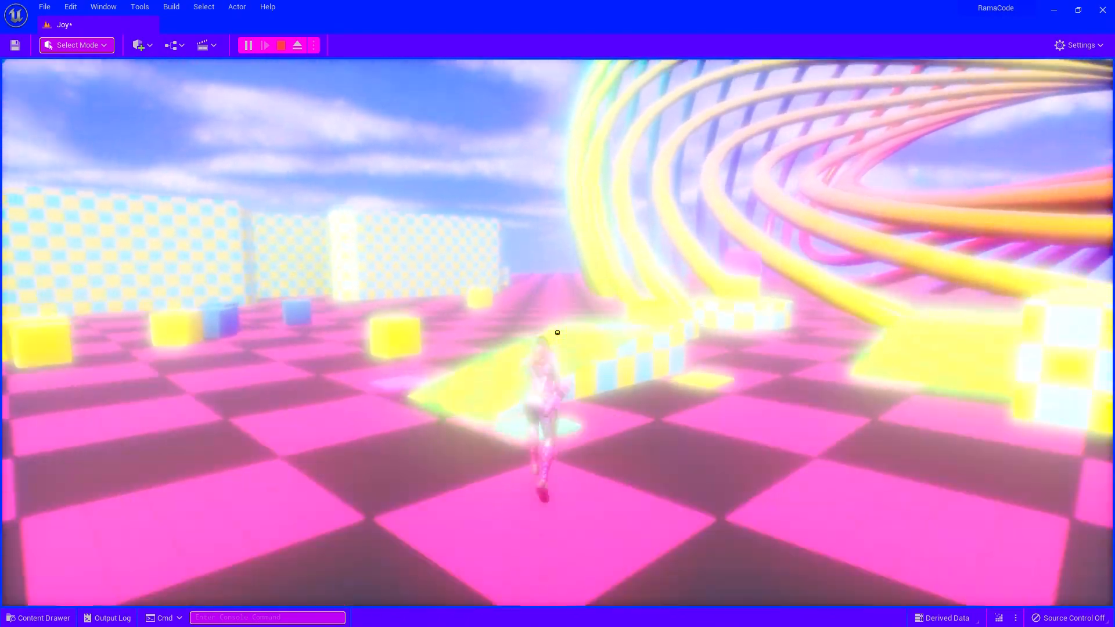
key(w)
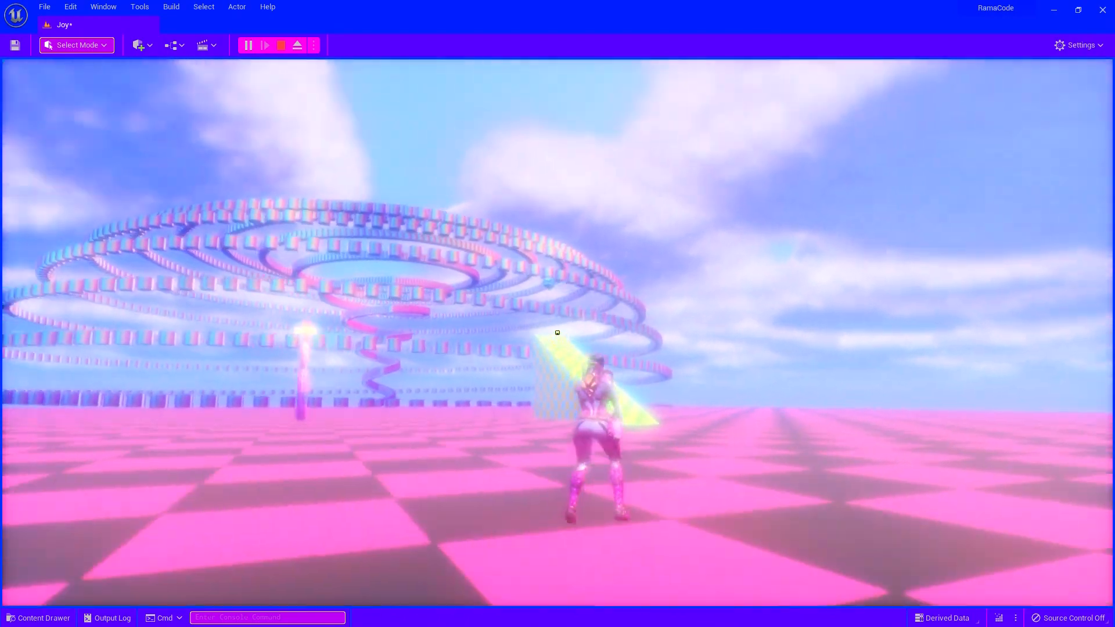
key(w)
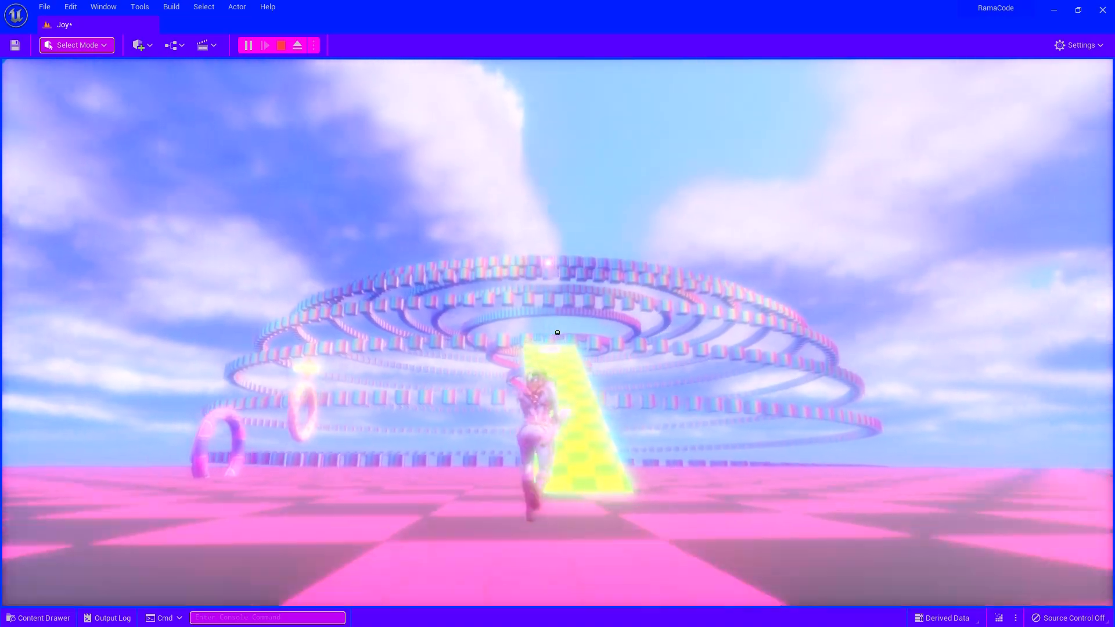
key(w)
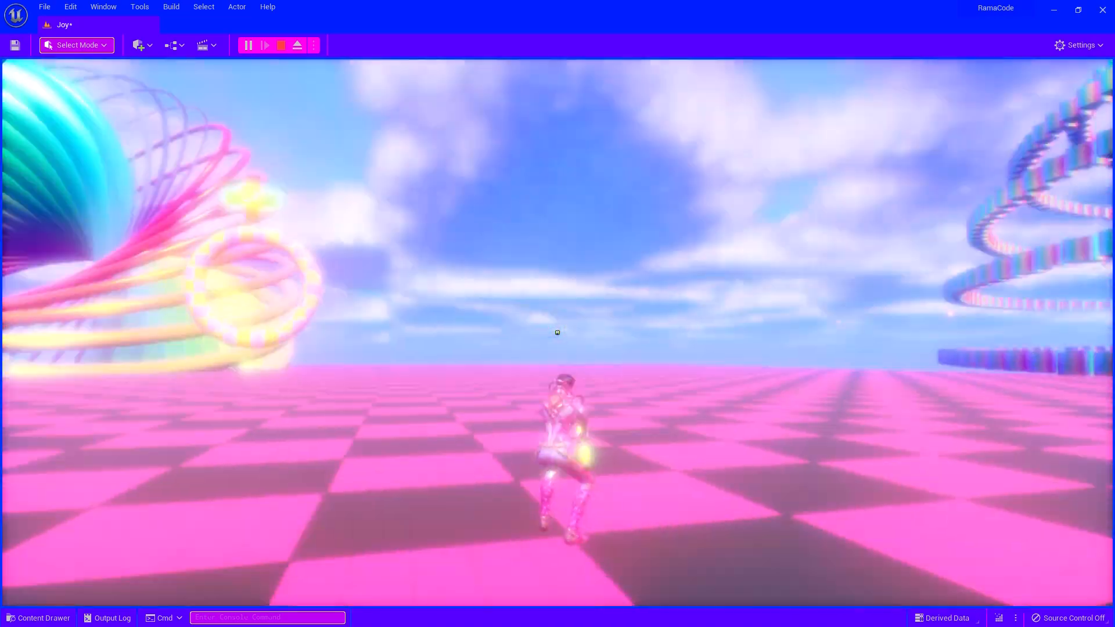
key(w)
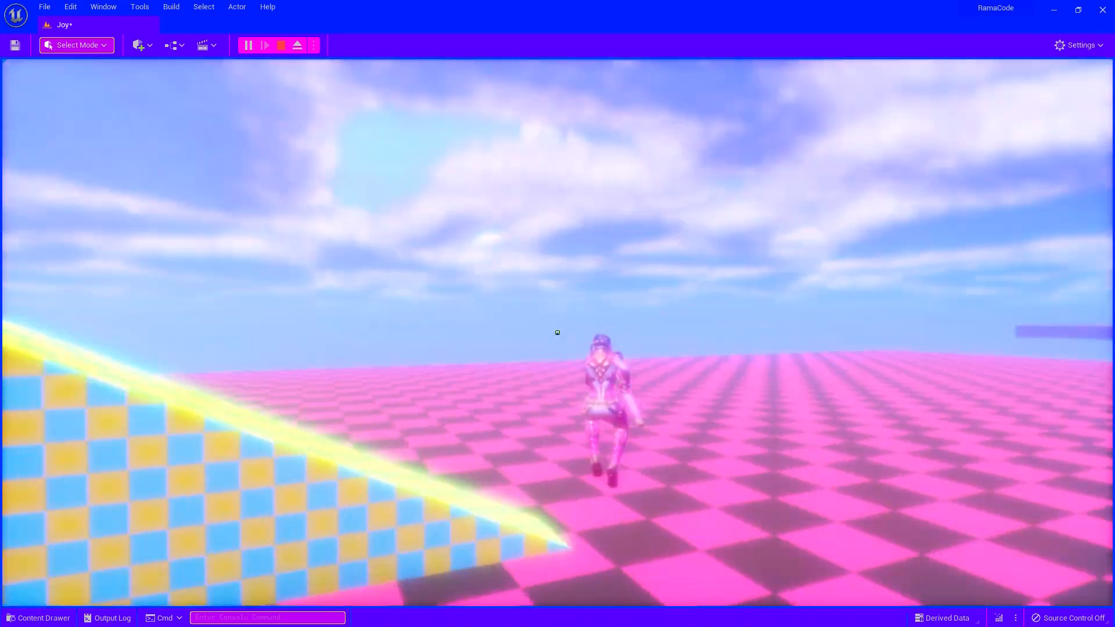
Shoot twice at the floating sphere above the checkered ramp, running and jumping around the ramp between shots
key(w)
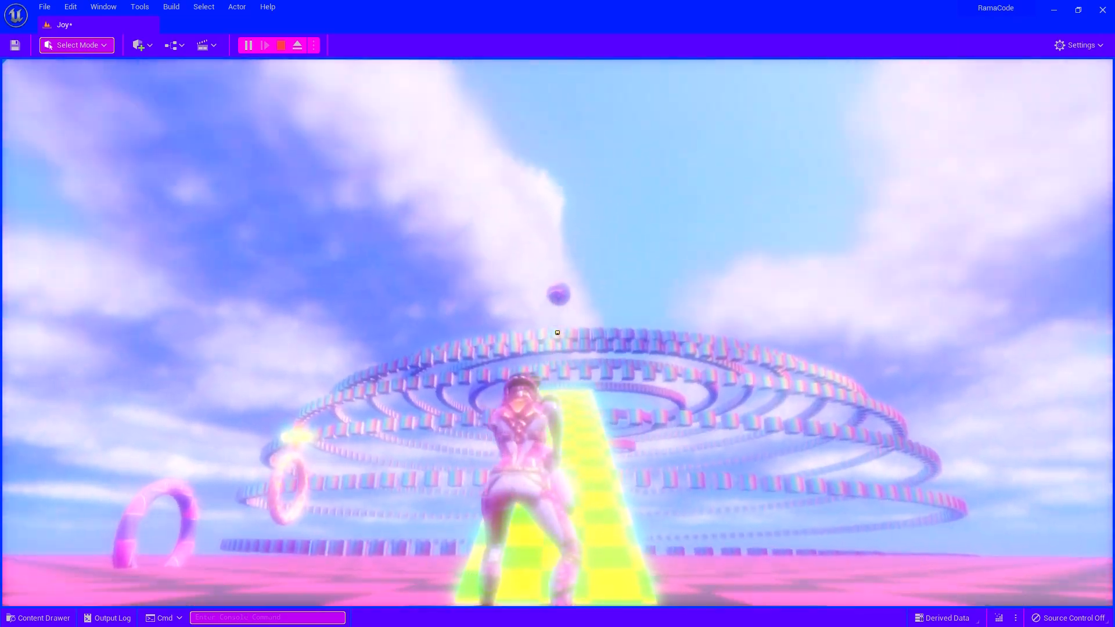
click(557, 333)
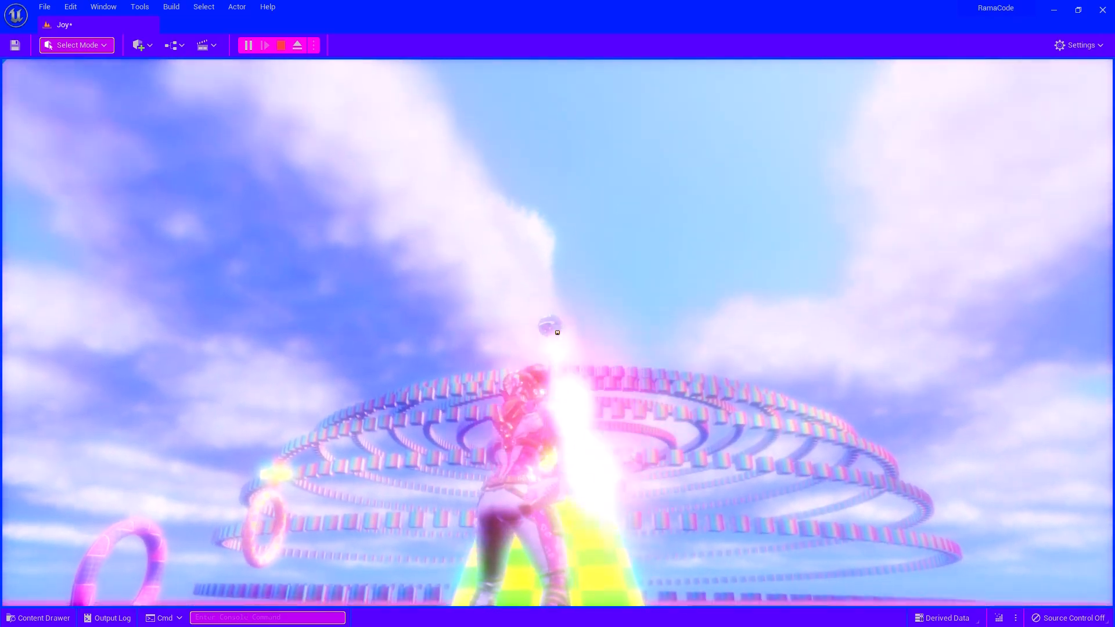
key(w)
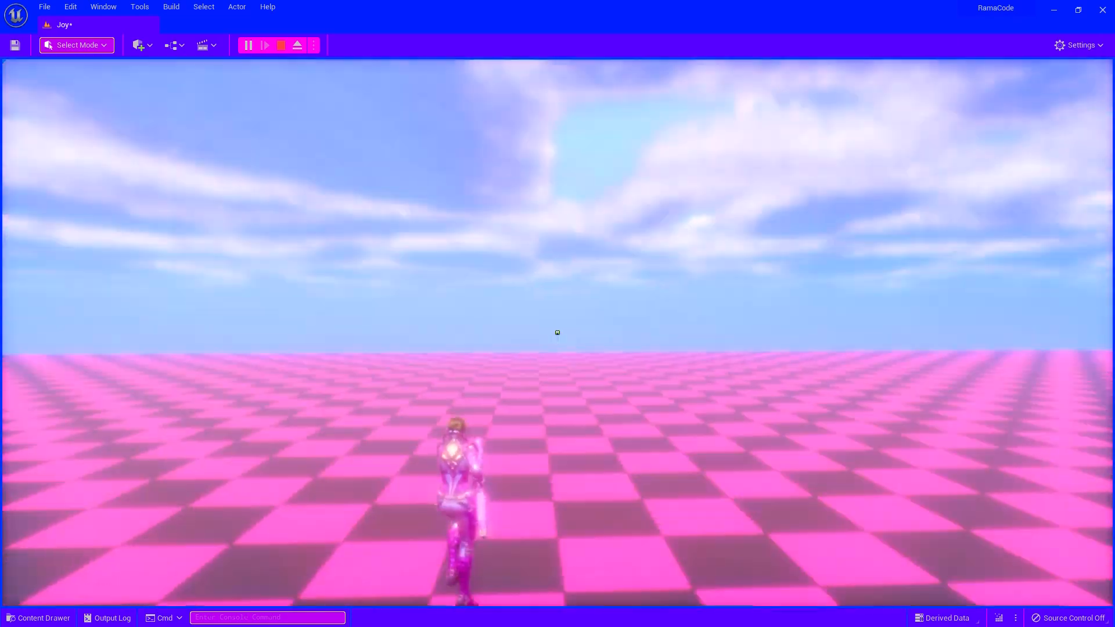
key(w)
key(space)
key(space)
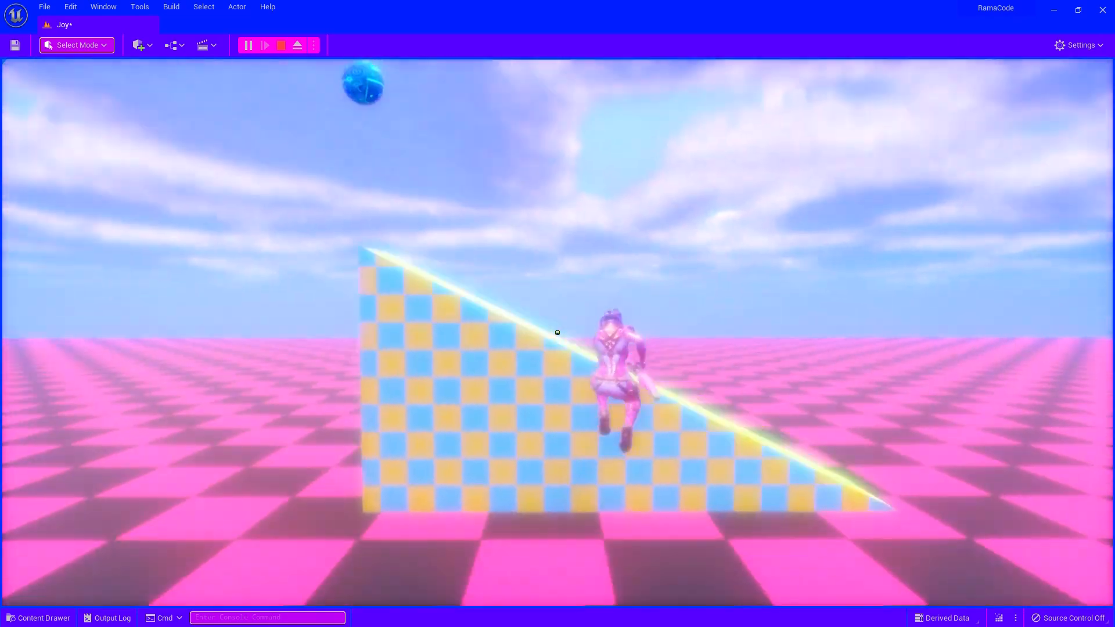
key(w)
click(557, 333)
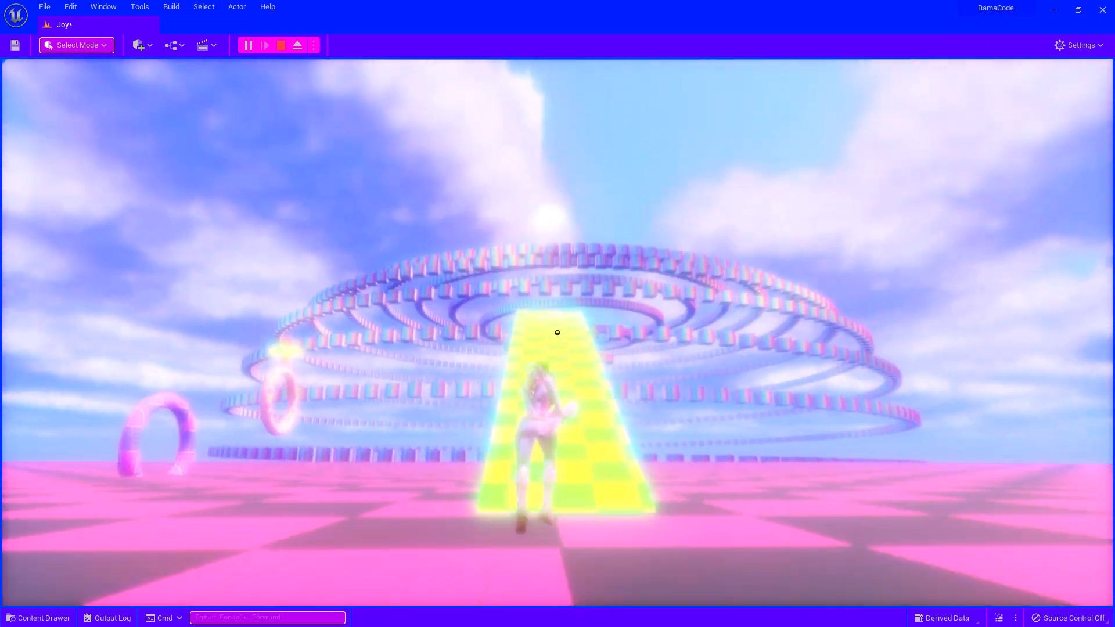
Run up the checkered ramp toward the TorusGoal ring and follow the curved ramp up to the cylinder's top
key(w)
key(space)
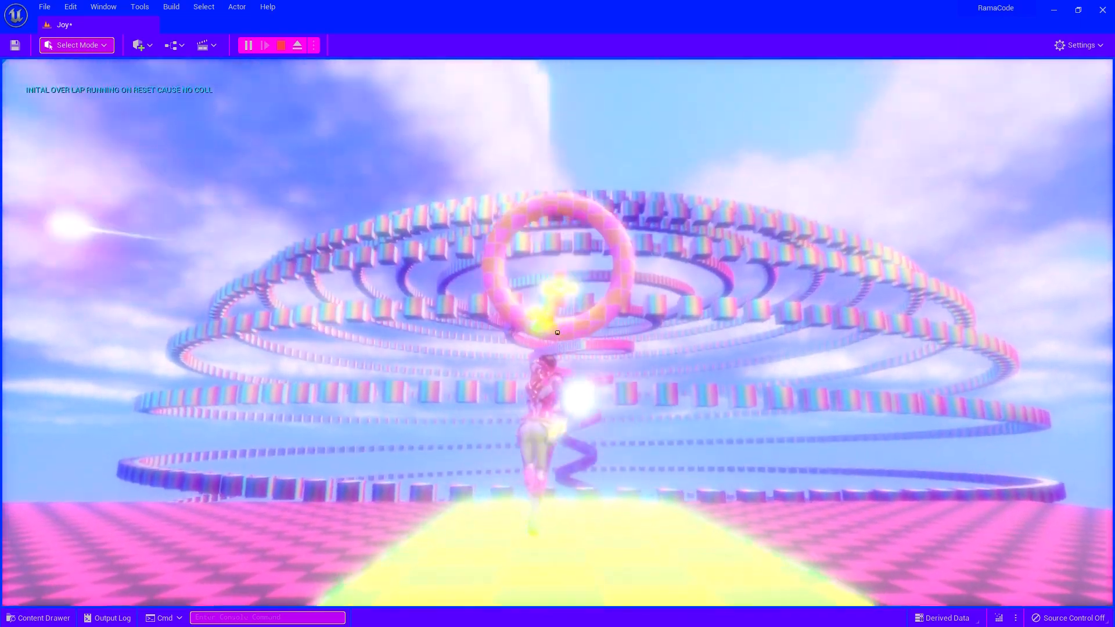
key(w)
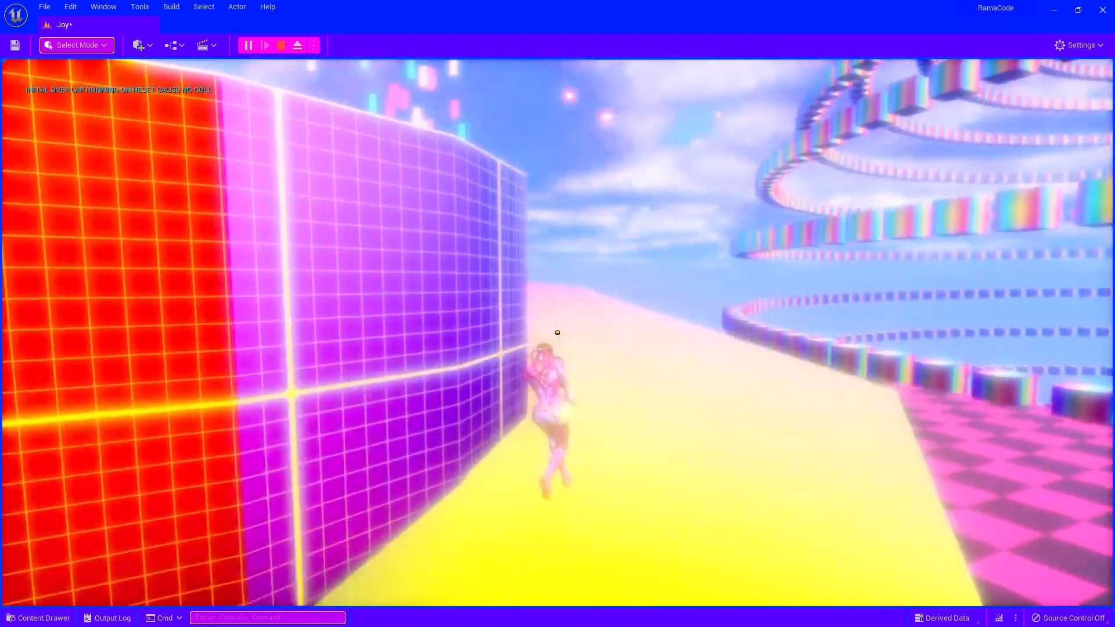
key(w)
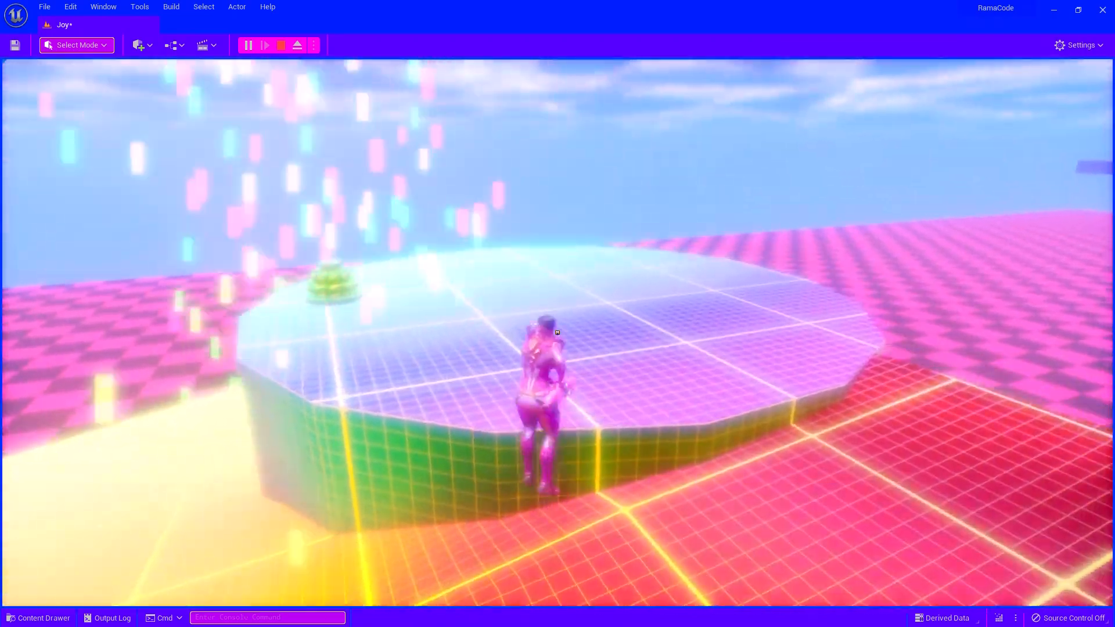
Run and jump across the large cylinder's top, end the playtest, and bring the character on the checkered block into view
key(w)
key(space)
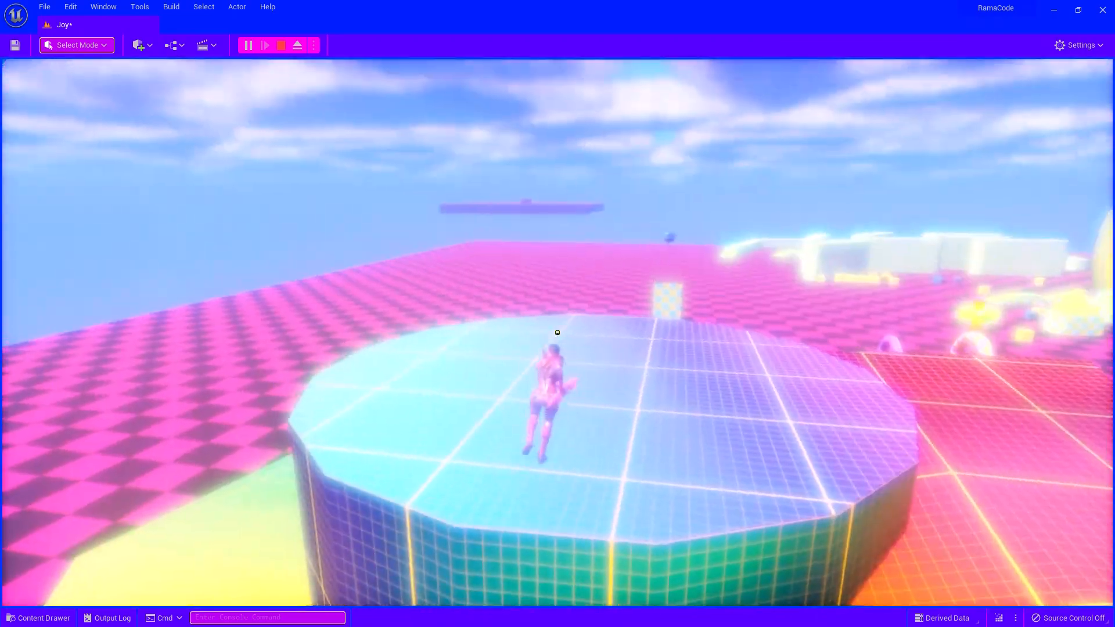
key(w)
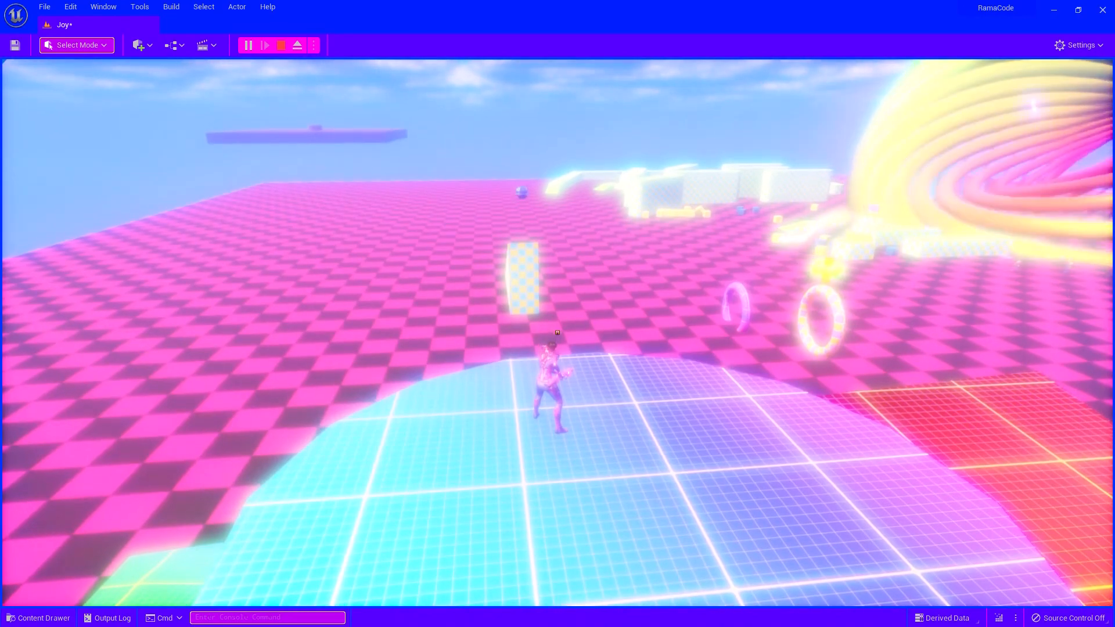
key(Escape)
key(w)
right_drag(557, 333, 514, 325)
key(s)
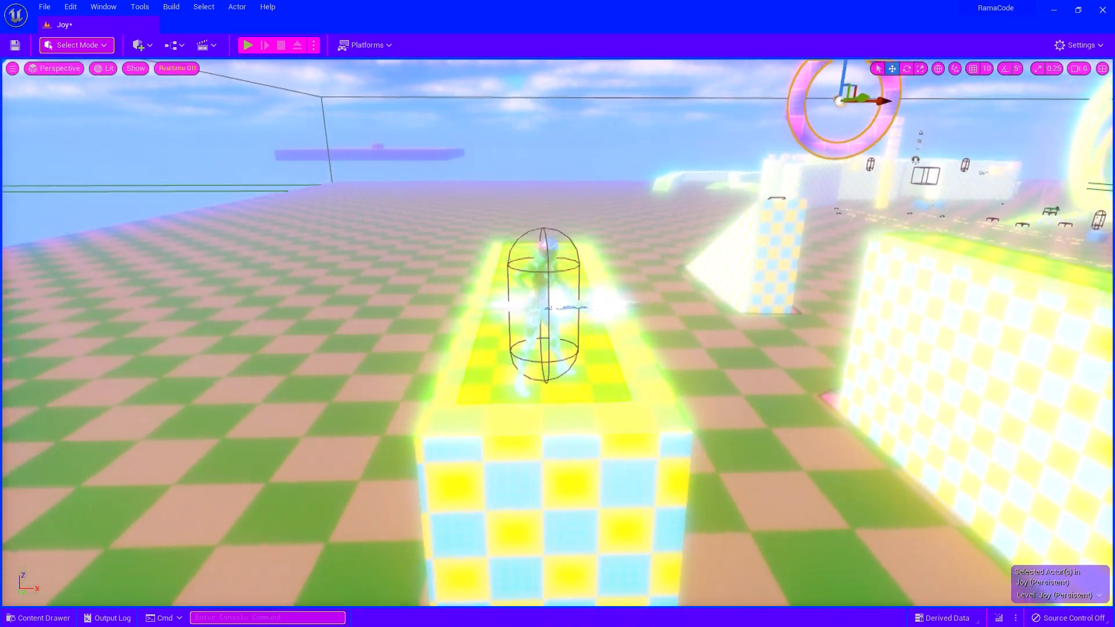
Open the JoyGameInterface blueprint interface from the Rama/BP/GameActions folder
key(ctrl+space)
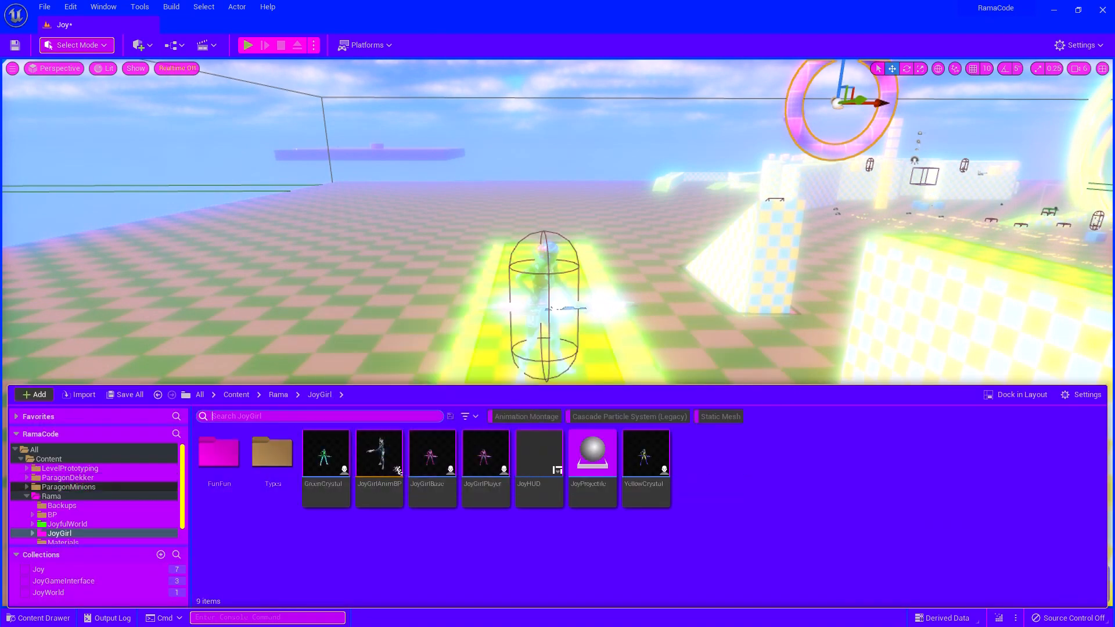
click(62, 506)
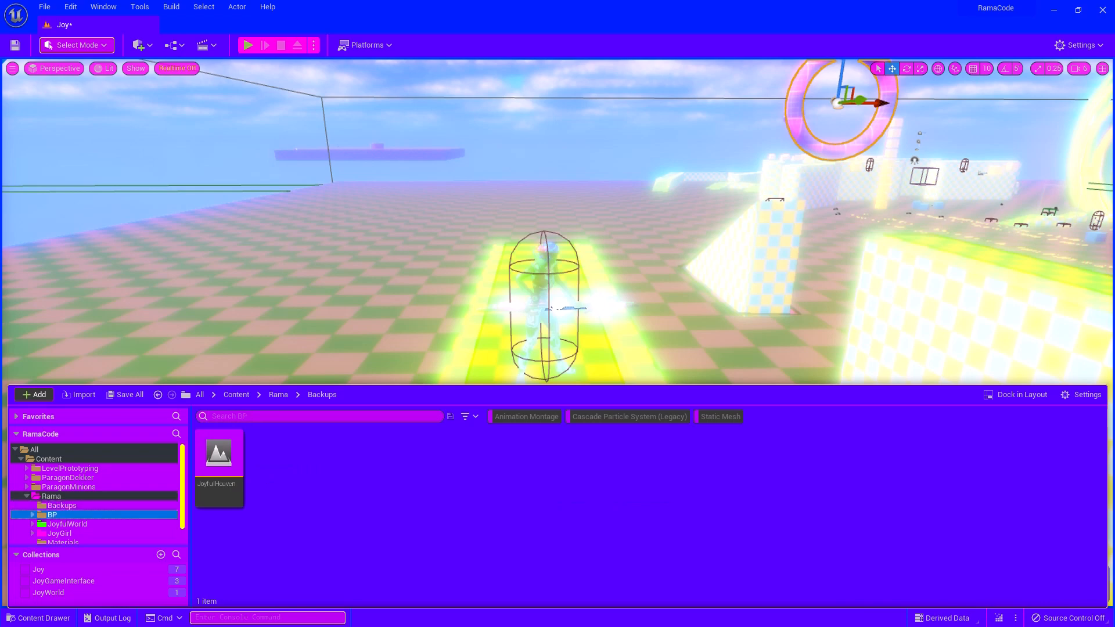
double_click(219, 459)
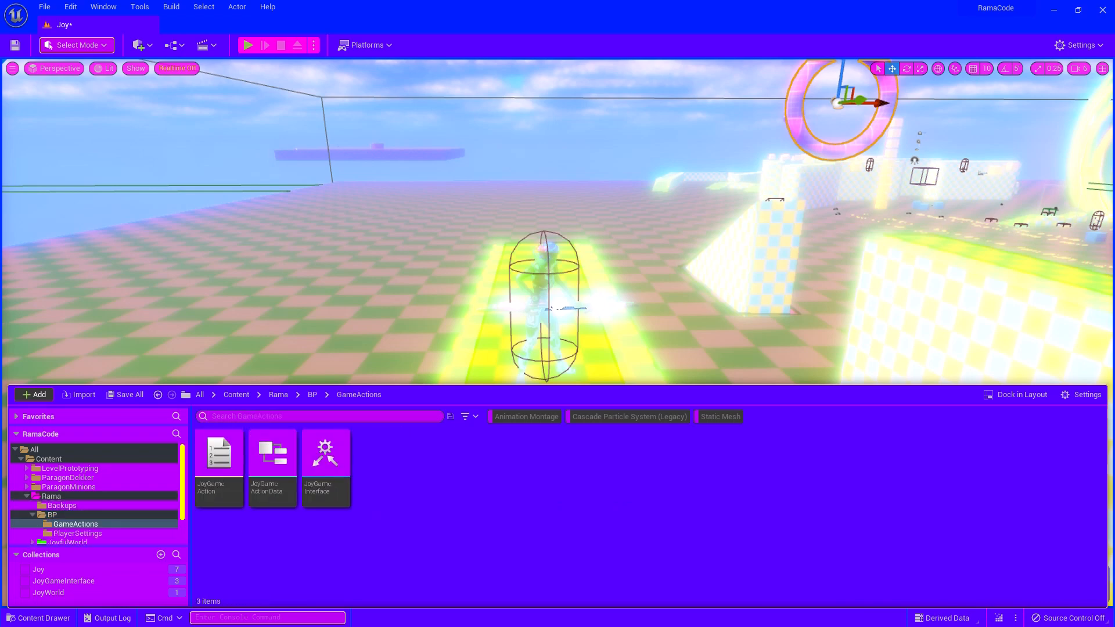
double_click(325, 462)
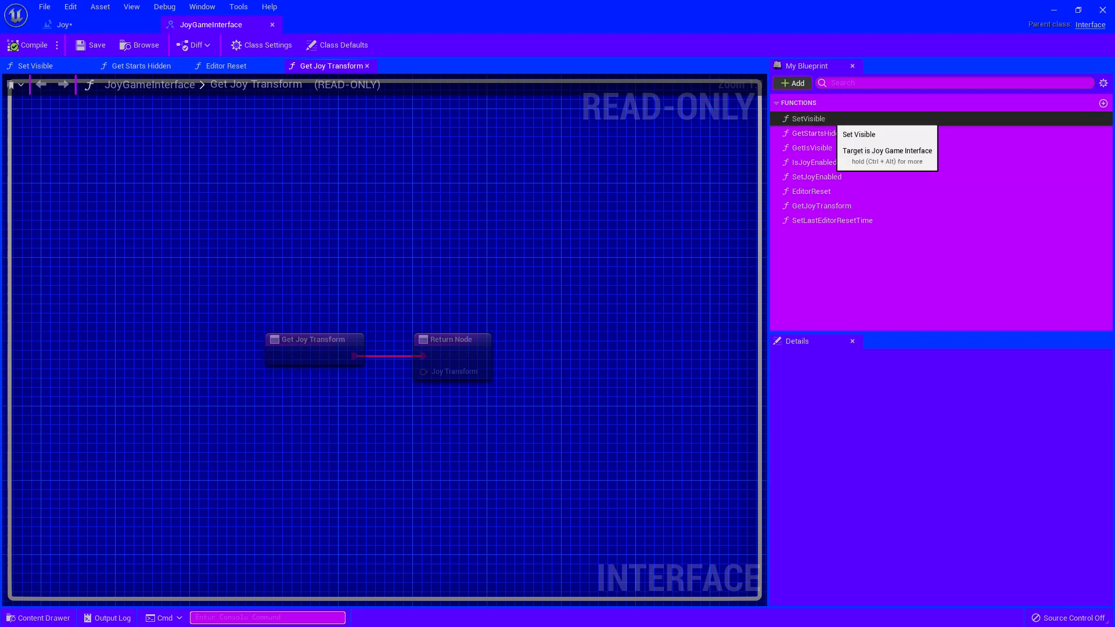
Review the interface functions SetVisible, GetStartsHidden, EditorReset and GetJoyTransform
click(827, 119)
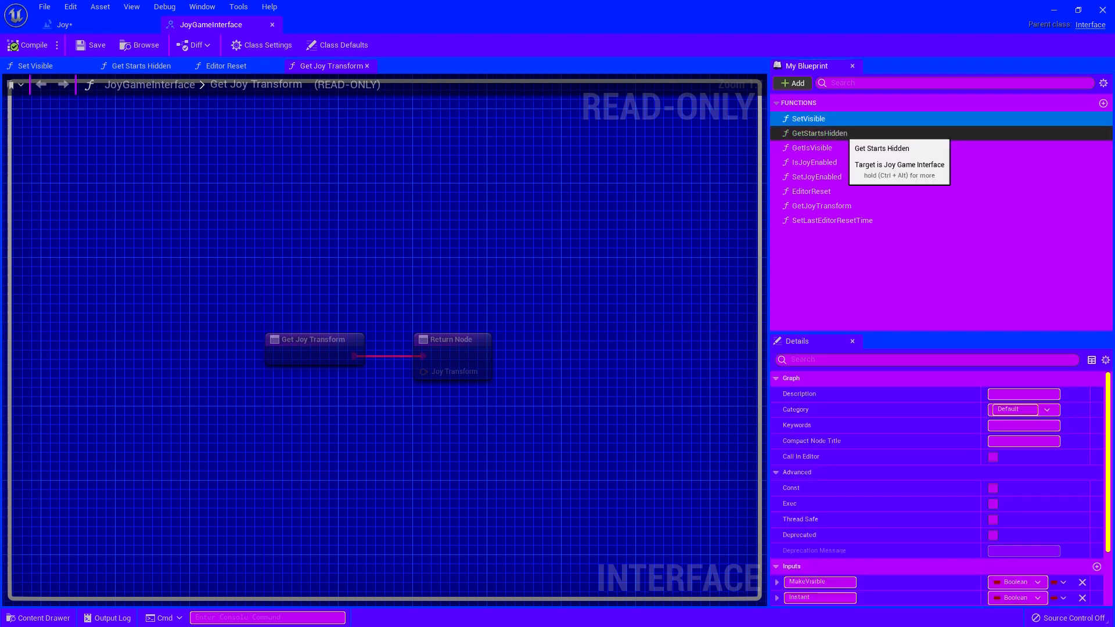
click(842, 134)
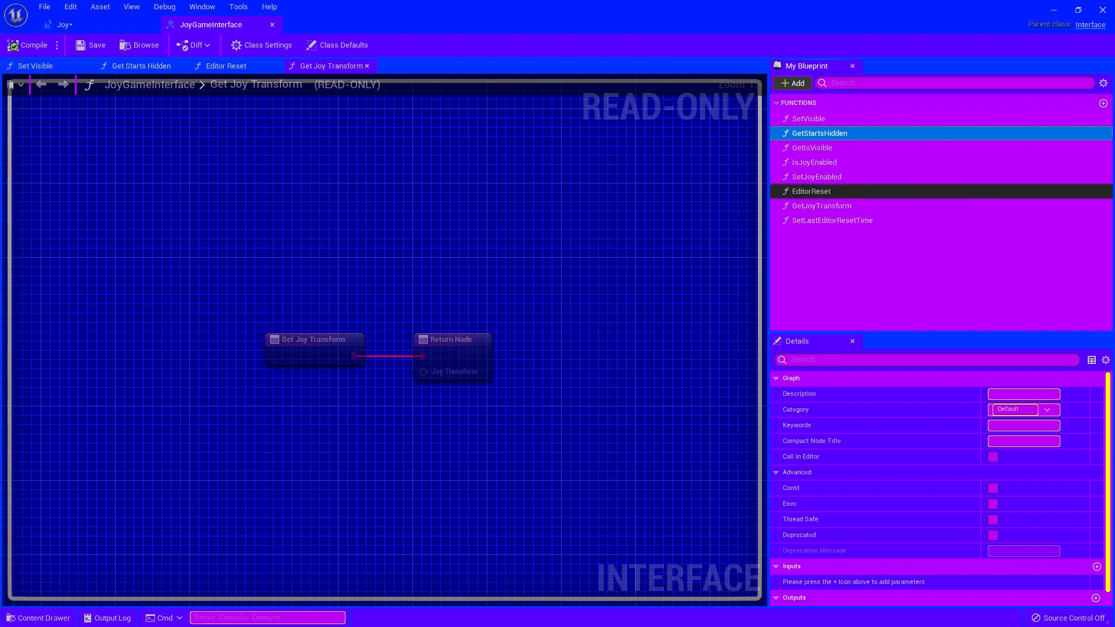
click(858, 191)
click(822, 205)
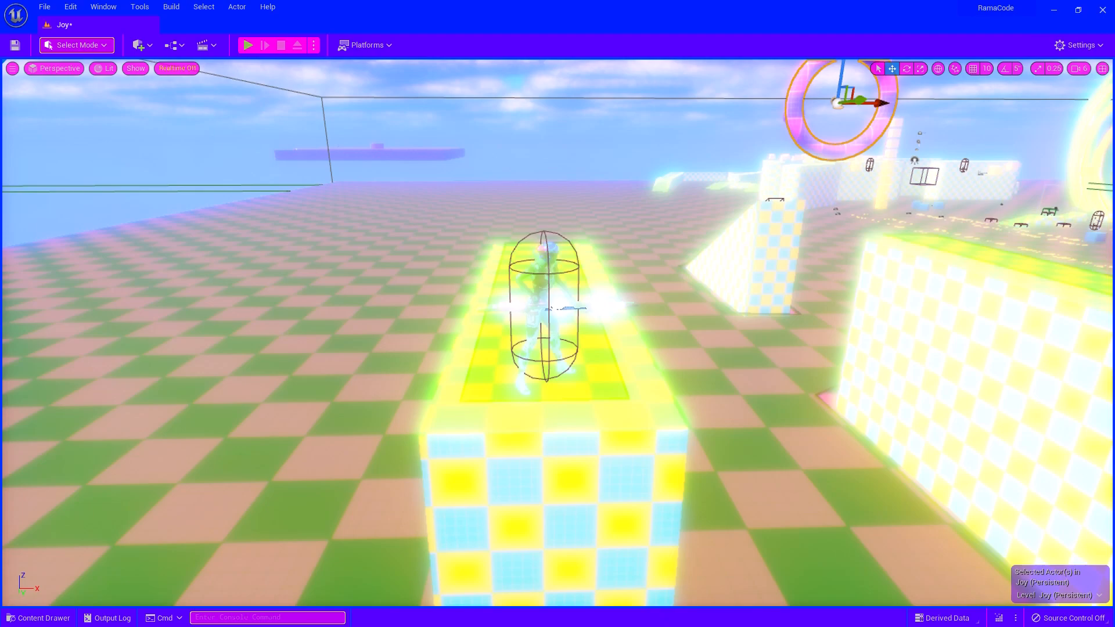
Select the character and the checkered block beneath it in the Joy level, and examine the nearby rings and floating sphere
click(544, 282)
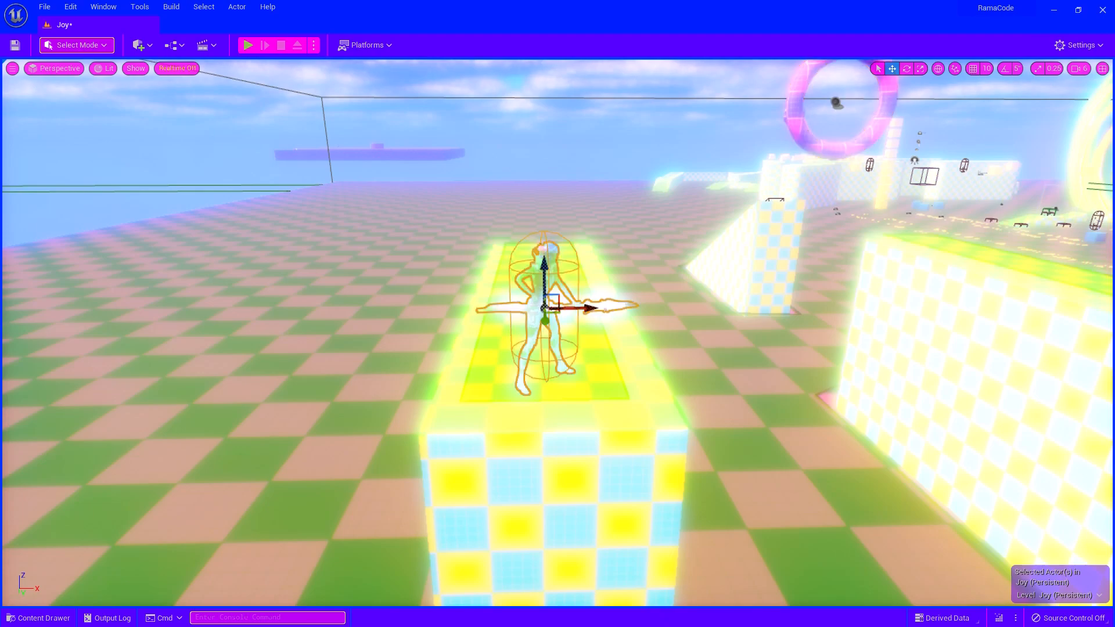
click(556, 464)
key(w)
right_drag(556, 464, 785, 429)
key(w)
key(s)
key(d)
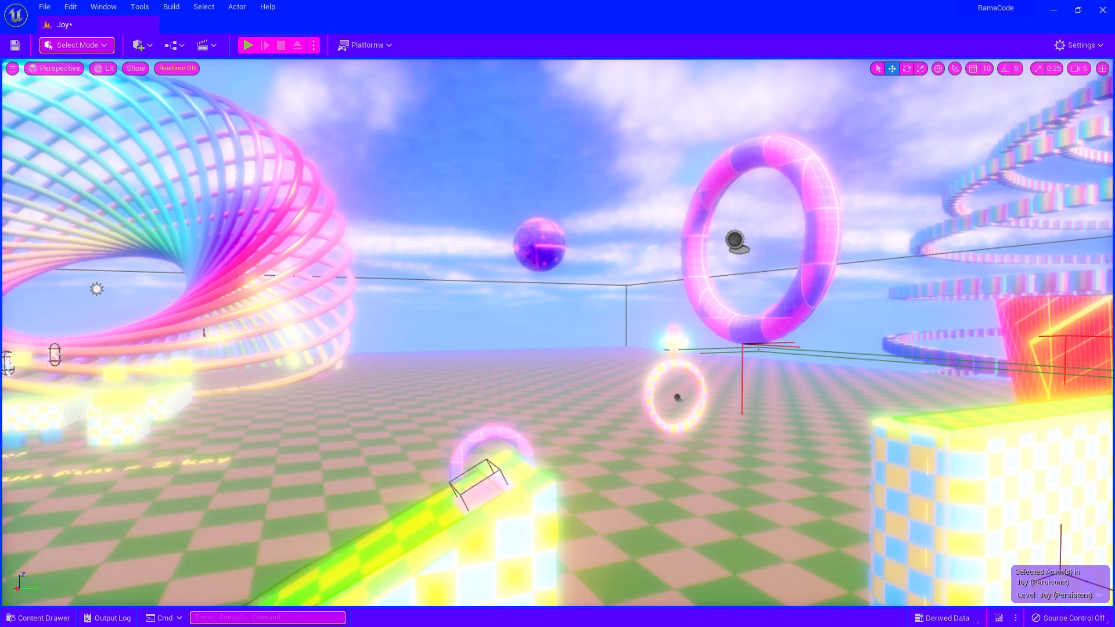
Examine the character on the selected block beside the curved ramp and large cylinder, from close up and farther back
right_drag(785, 430, 999, 430)
key(a)
key(w)
key(s)
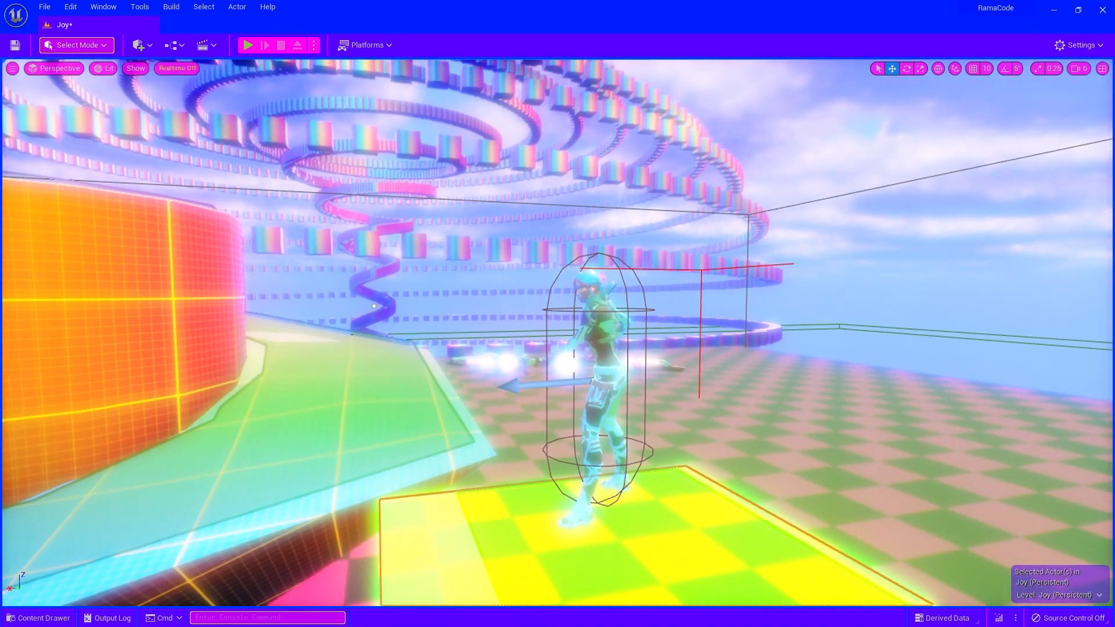
key(w)
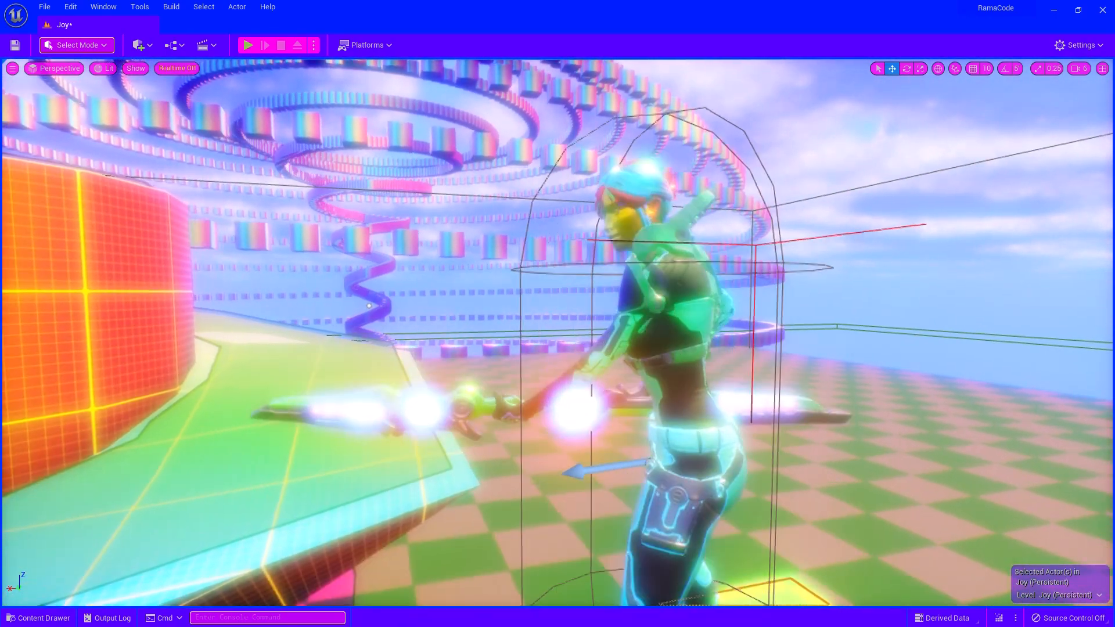
key(s)
right_drag(998, 431, 888, 434)
key(s)
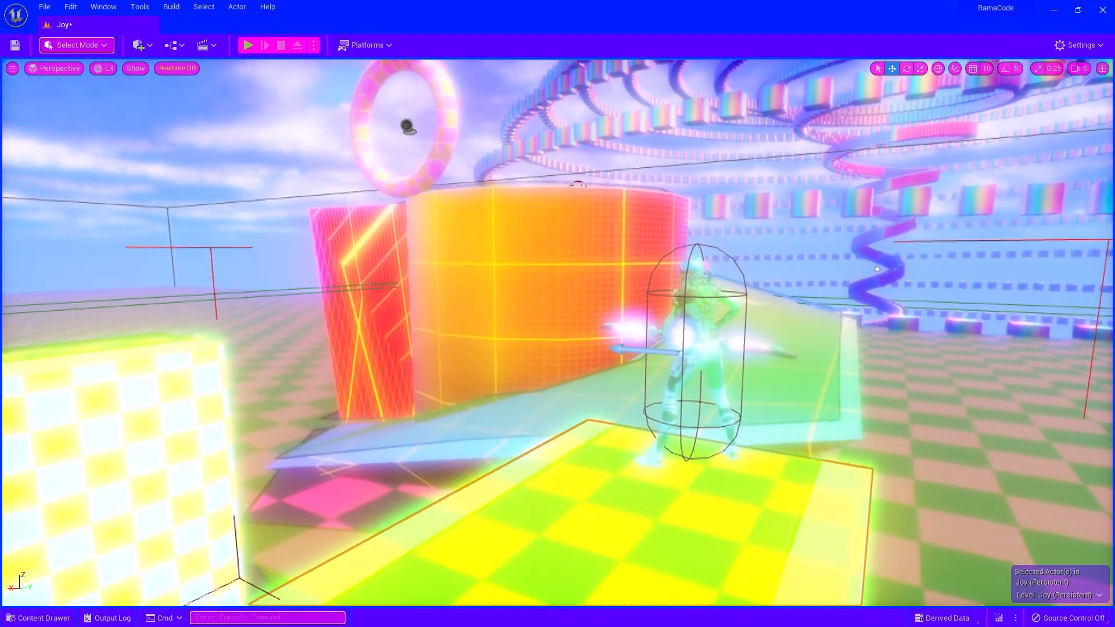
Open the JoyGameAction enumeration and the JoyGameActionData structure from the GameActions folder to review their entries
key(ctrl+space)
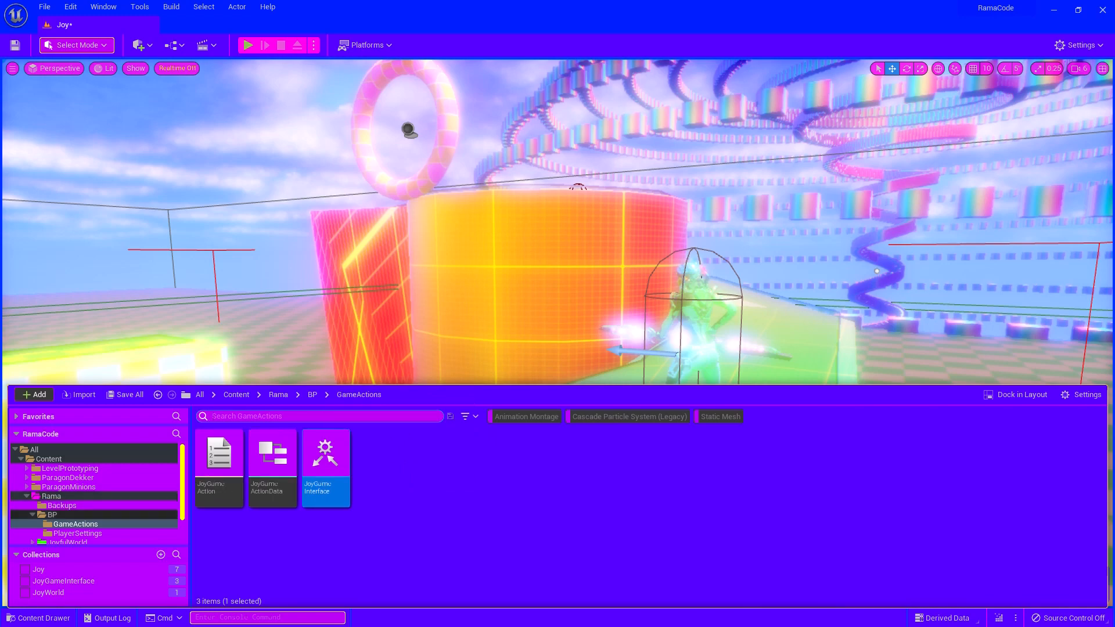
double_click(215, 489)
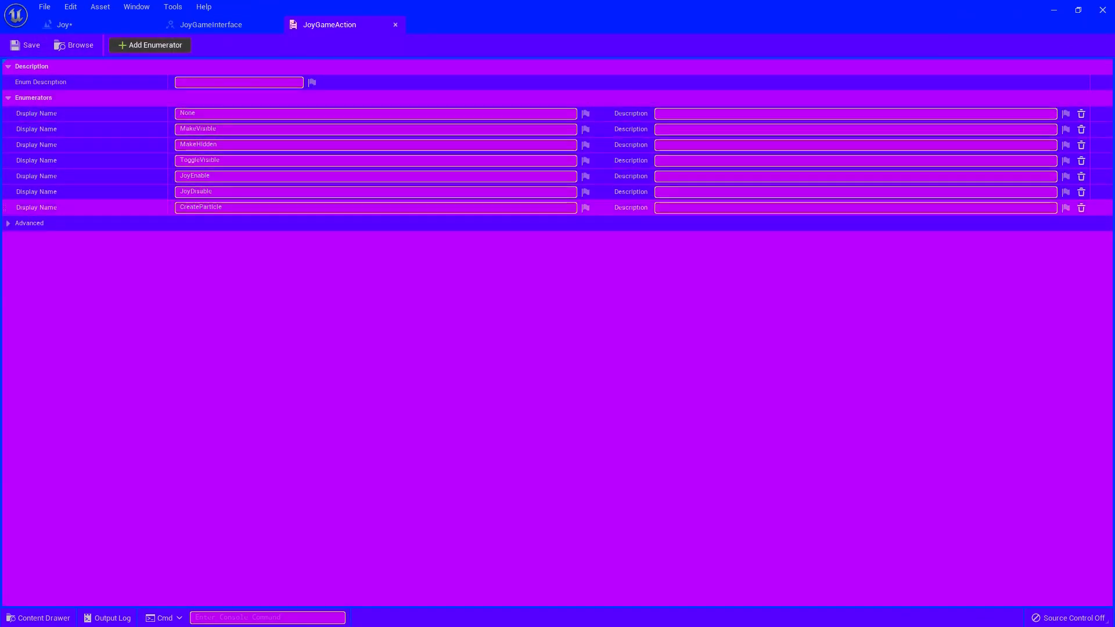
click(65, 25)
key(ctrl+space)
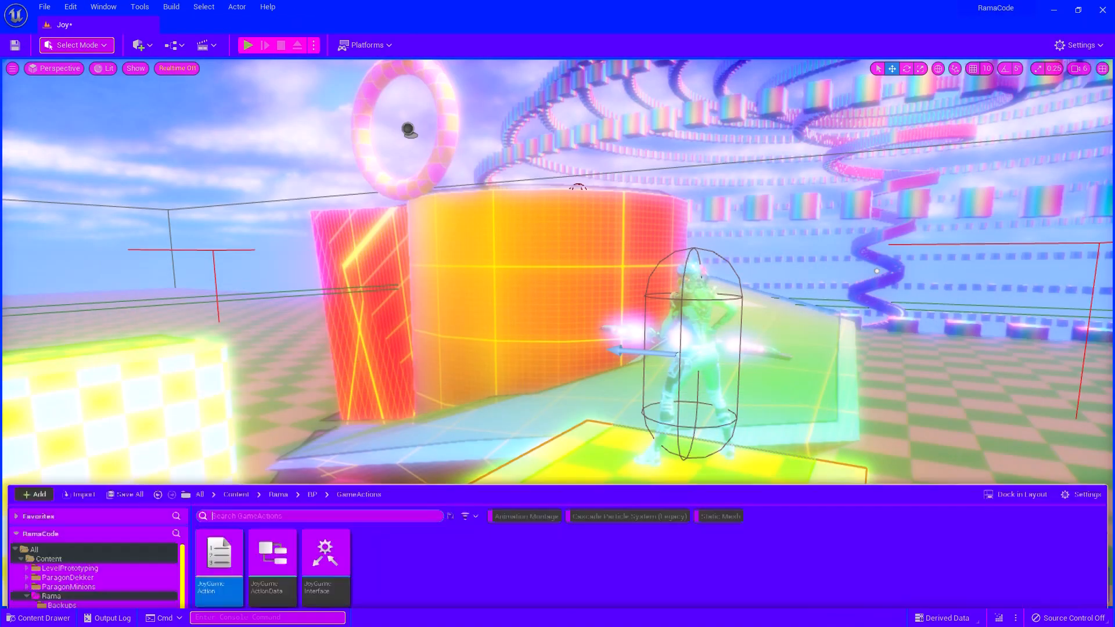
double_click(273, 469)
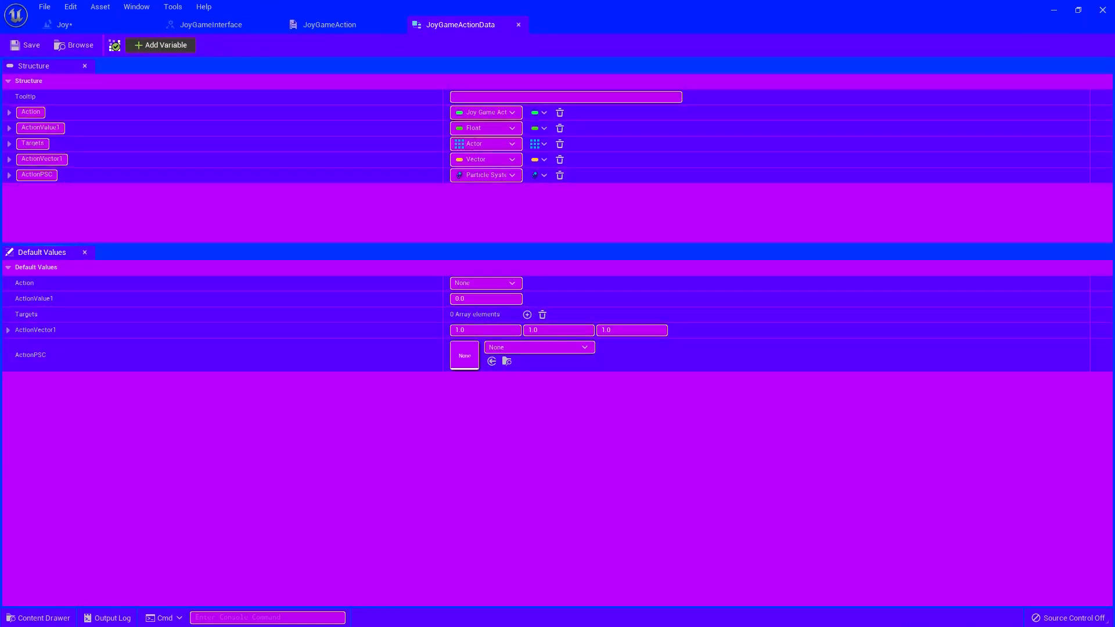
Look through the JoyGirl and JoyfulWorld folders and open the TorusGoal blueprint to view its graph
key(ctrl+space)
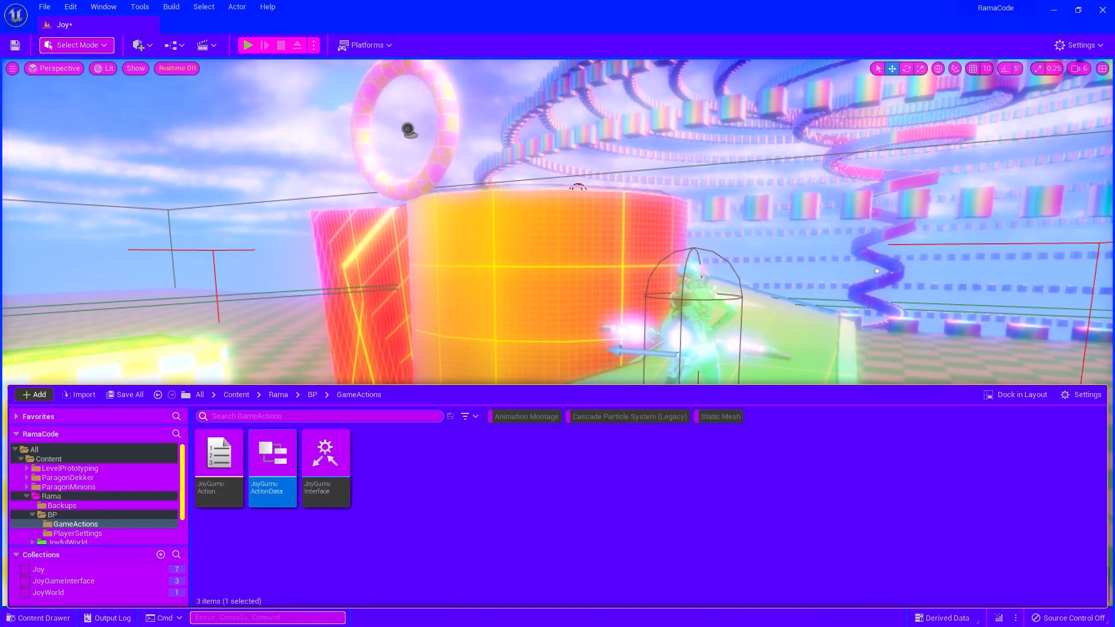
scroll(94, 503, down, 3)
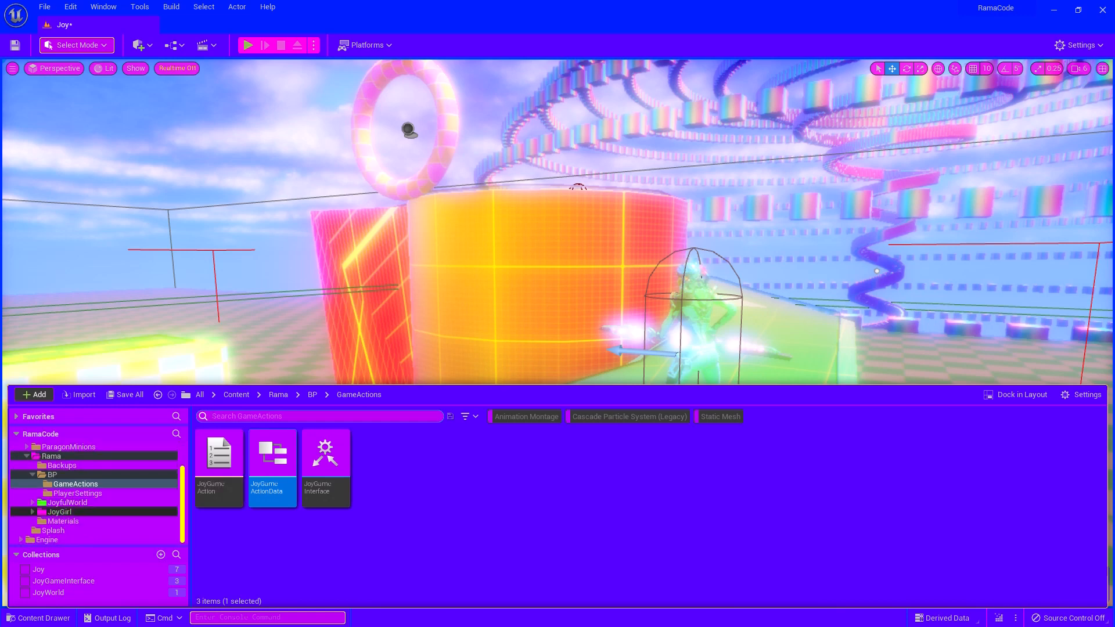
click(59, 511)
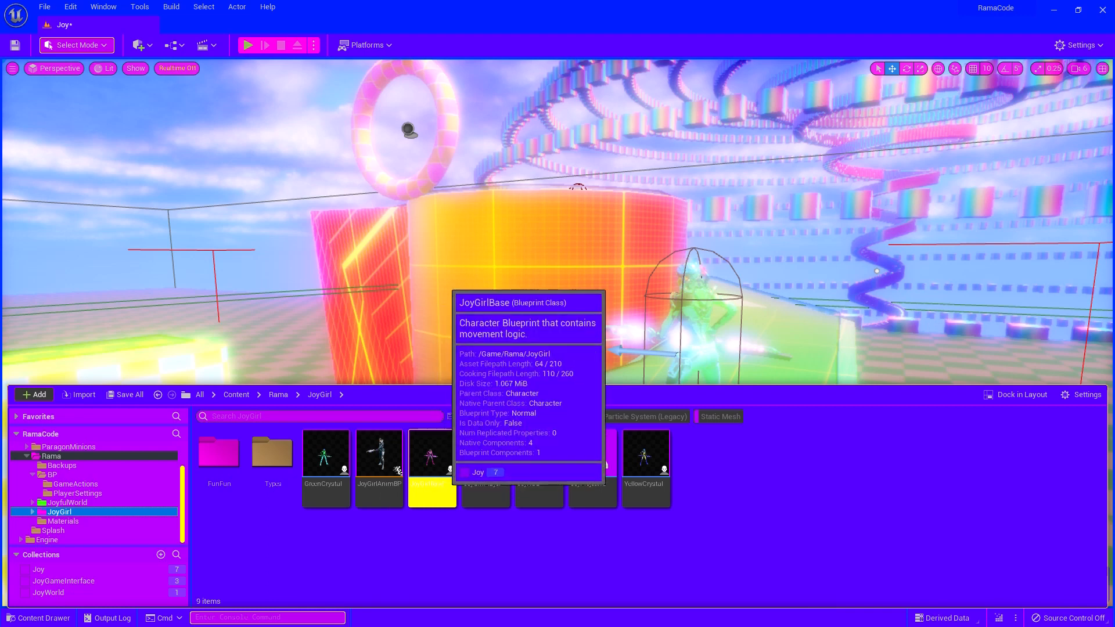
click(67, 502)
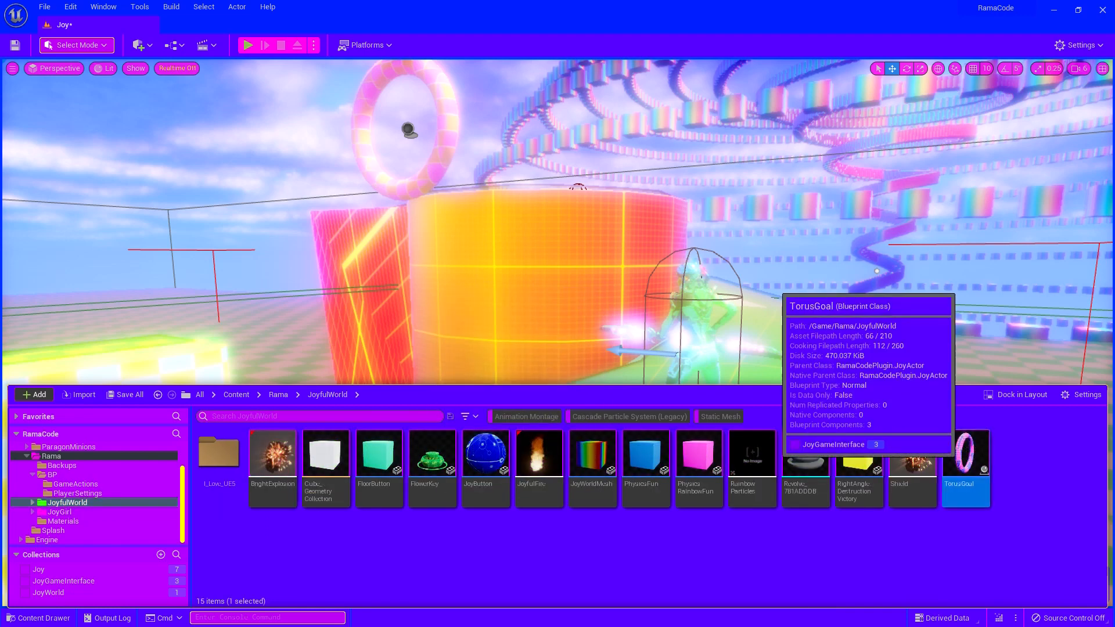
double_click(965, 461)
right_drag(589, 213, 692, 279)
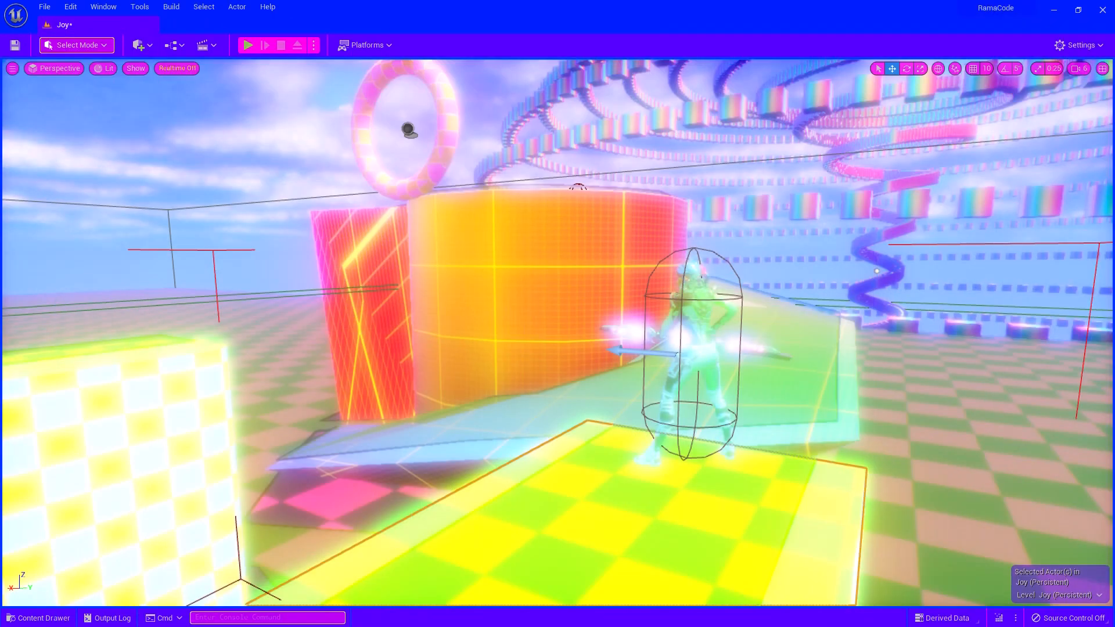
Create a Blueprint Interface with the default name NewInterface in the GameActions folder
key(ctrl+space)
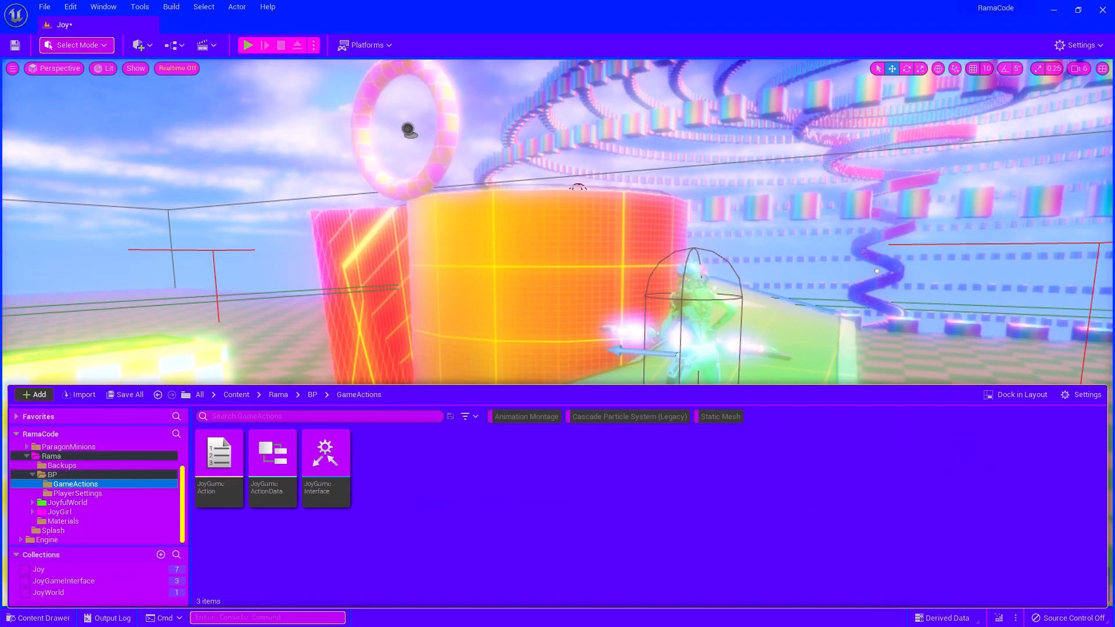
right_click(378, 456)
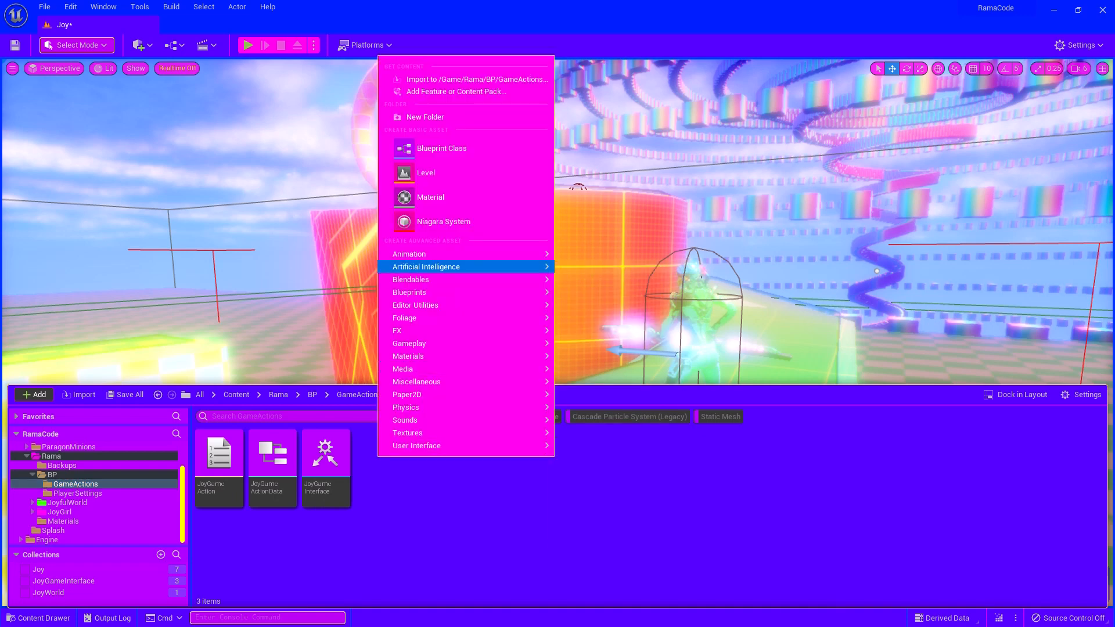
mouse_move(427, 293)
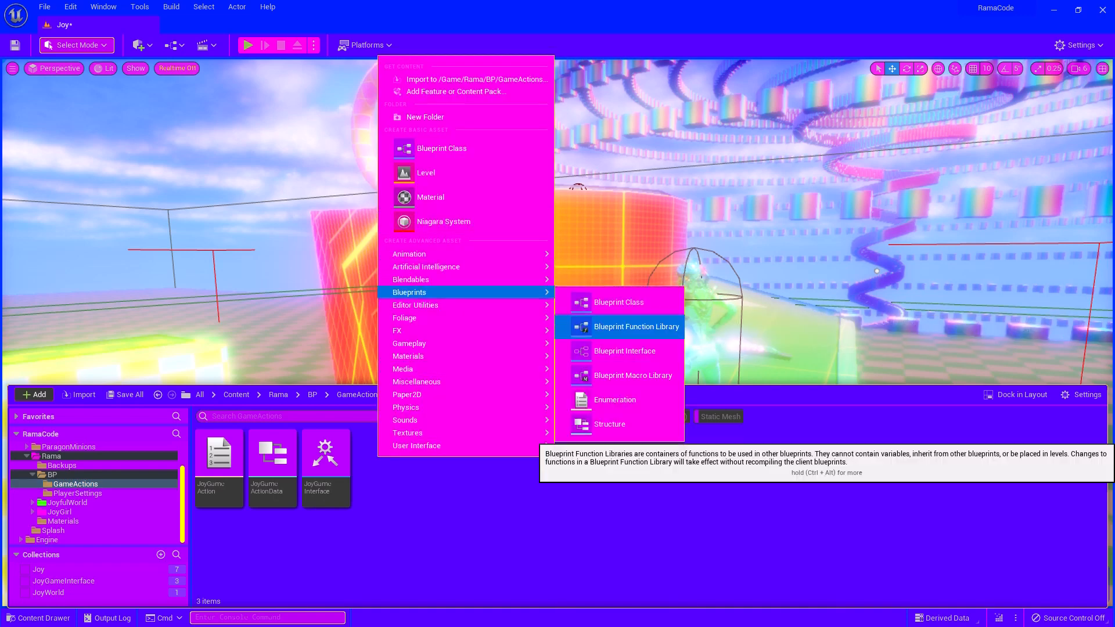
click(624, 351)
key(Return)
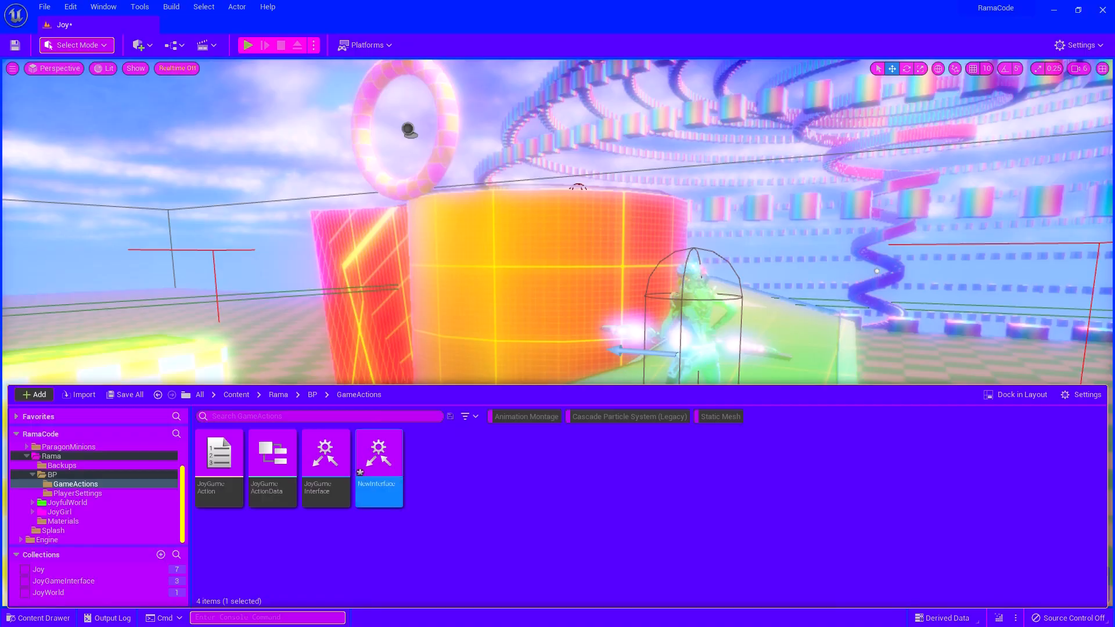
Add a second function to NewInterface and view its Inputs and Outputs settings
click(792, 83)
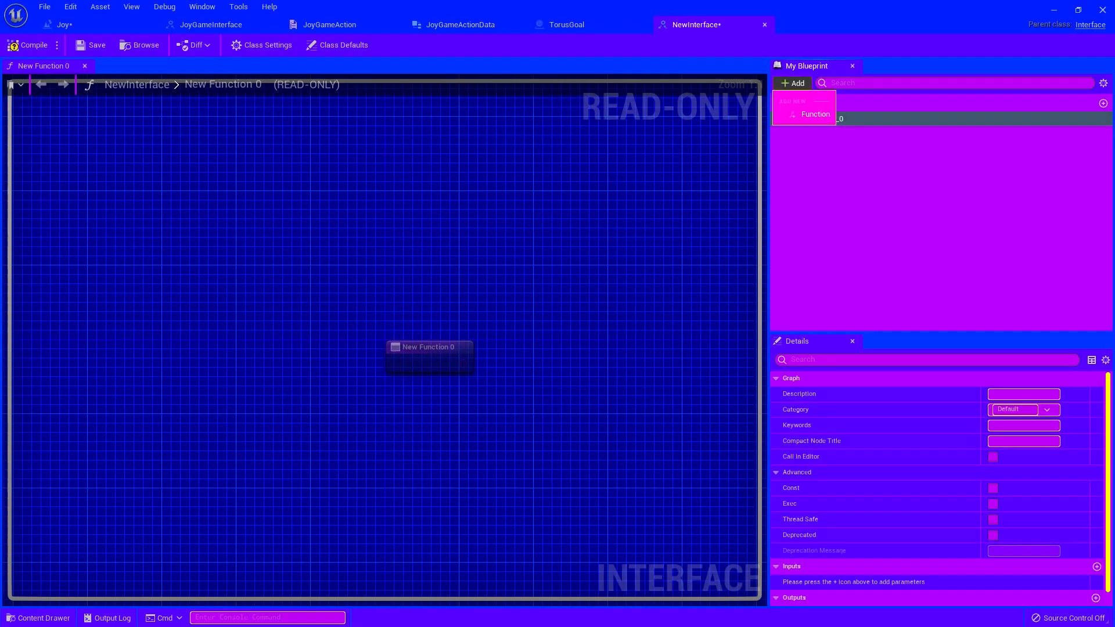
click(817, 115)
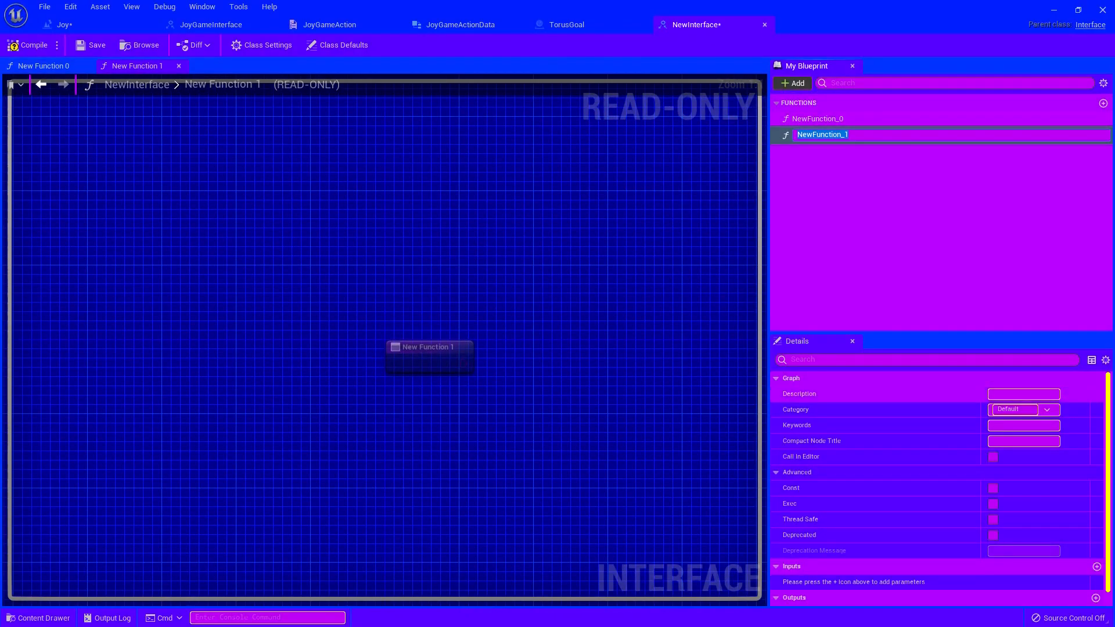
scroll(928, 504, down, 1)
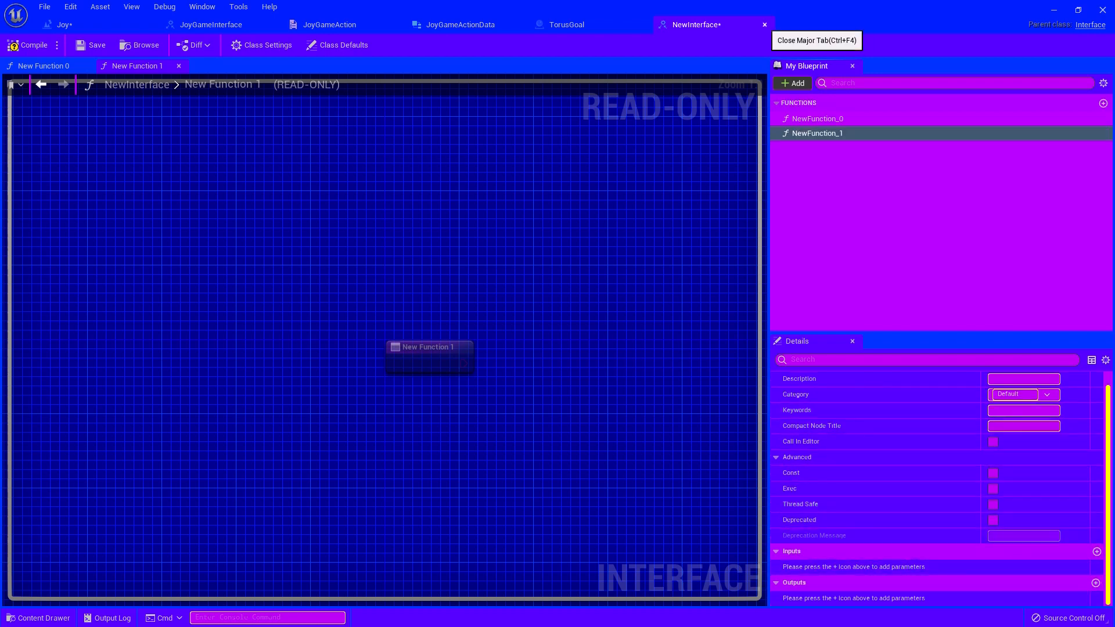
Close the NewInterface editor and delete the NewInterface asset from the GameActions folder
click(764, 25)
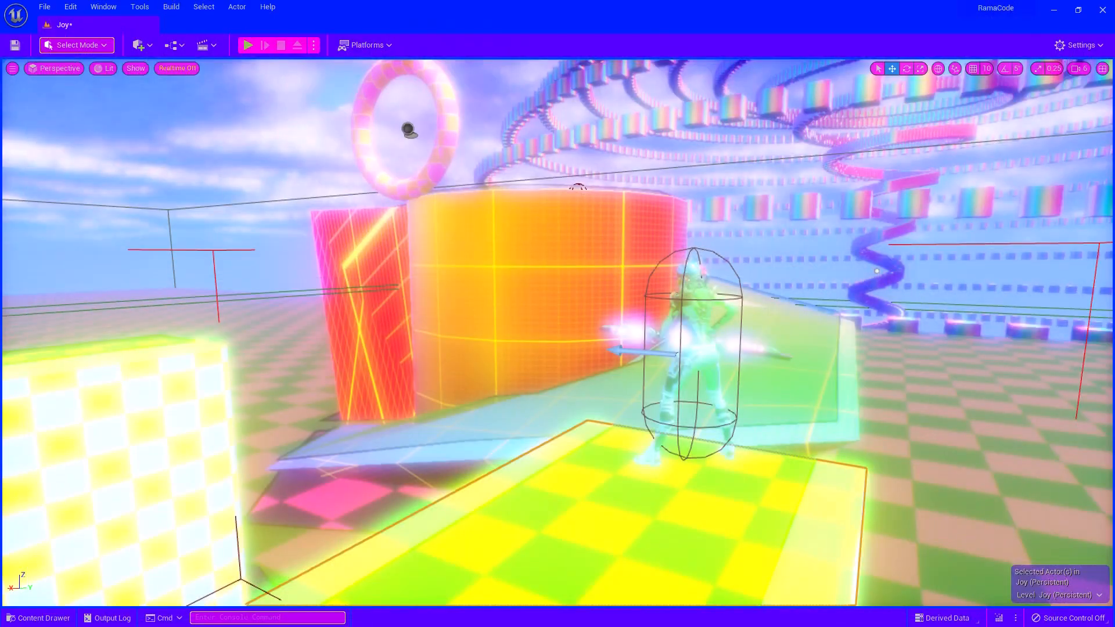
key(ctrl+space)
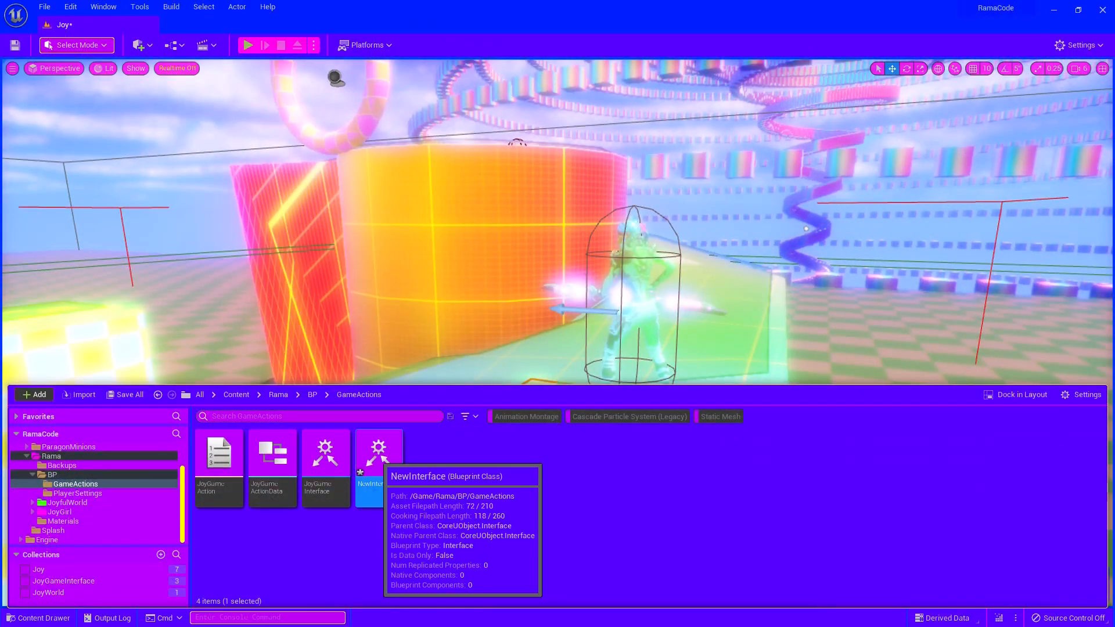
key(Delete)
click(474, 504)
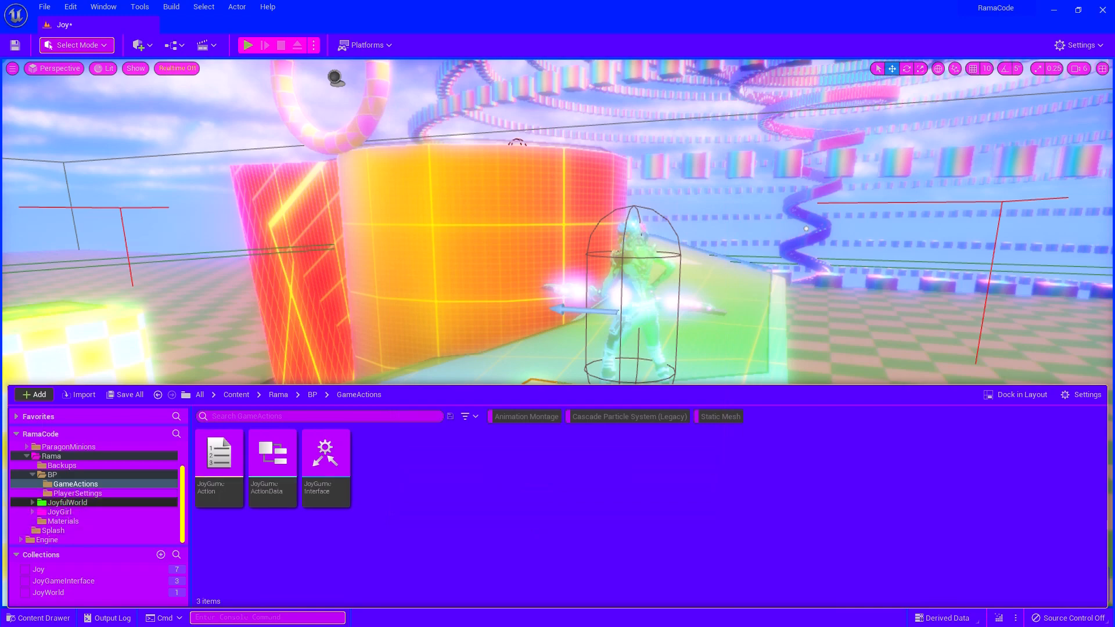
Reopen the TorusGoal blueprint from the JoyfulWorld folder
click(68, 502)
double_click(965, 453)
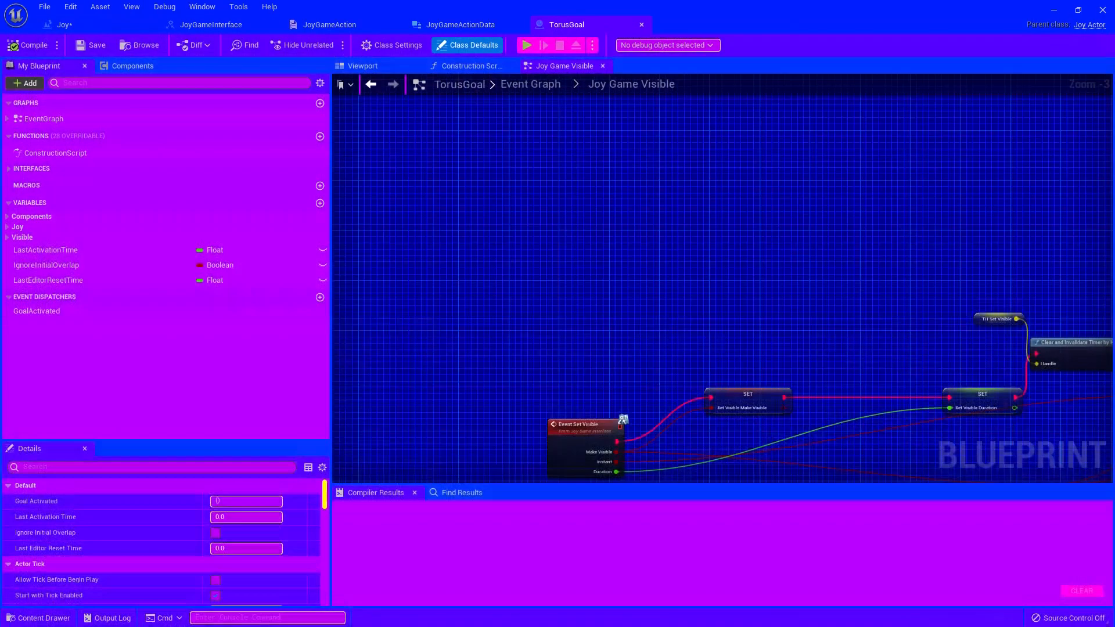
Open TorusGoal's Class Settings and review its Implemented Interfaces and the list of interfaces that can be added
right_drag(831, 336, 912, 394)
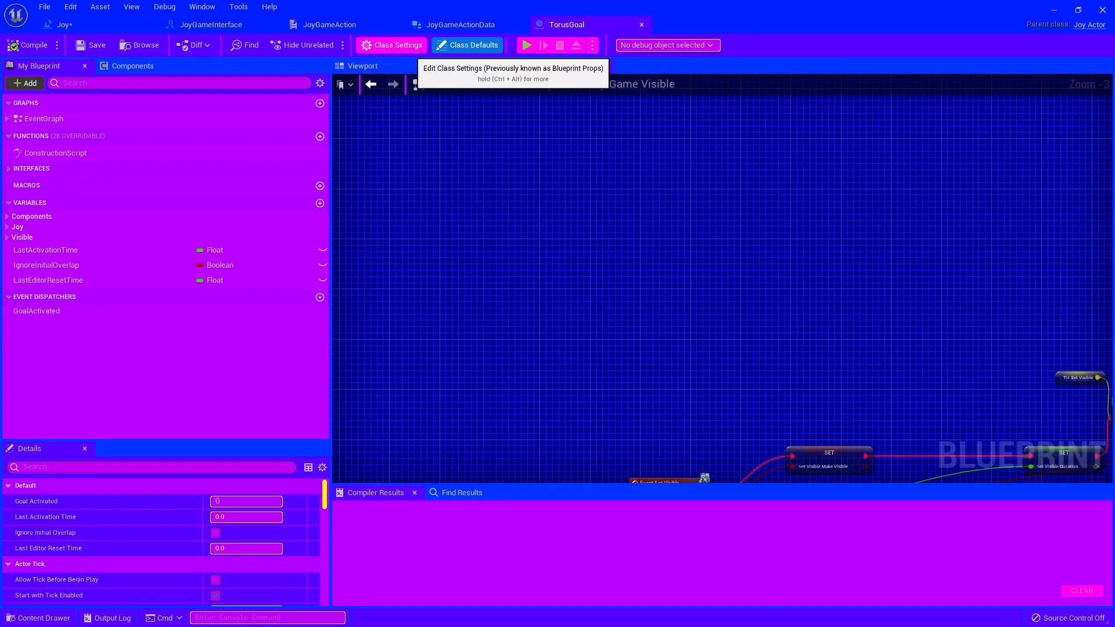
click(391, 46)
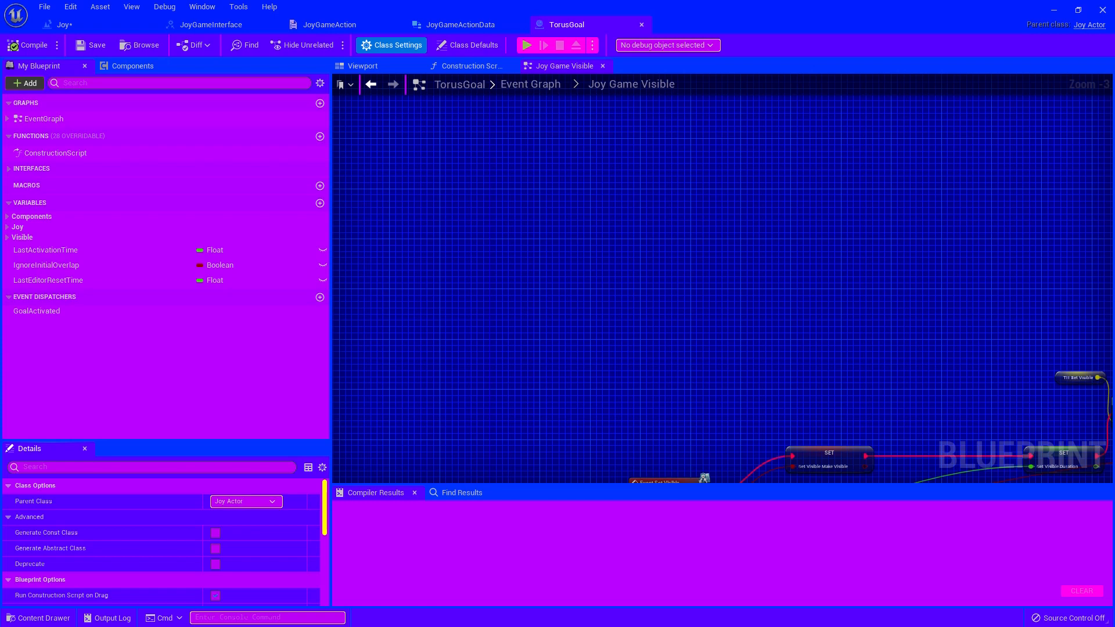
scroll(163, 540, down, 5)
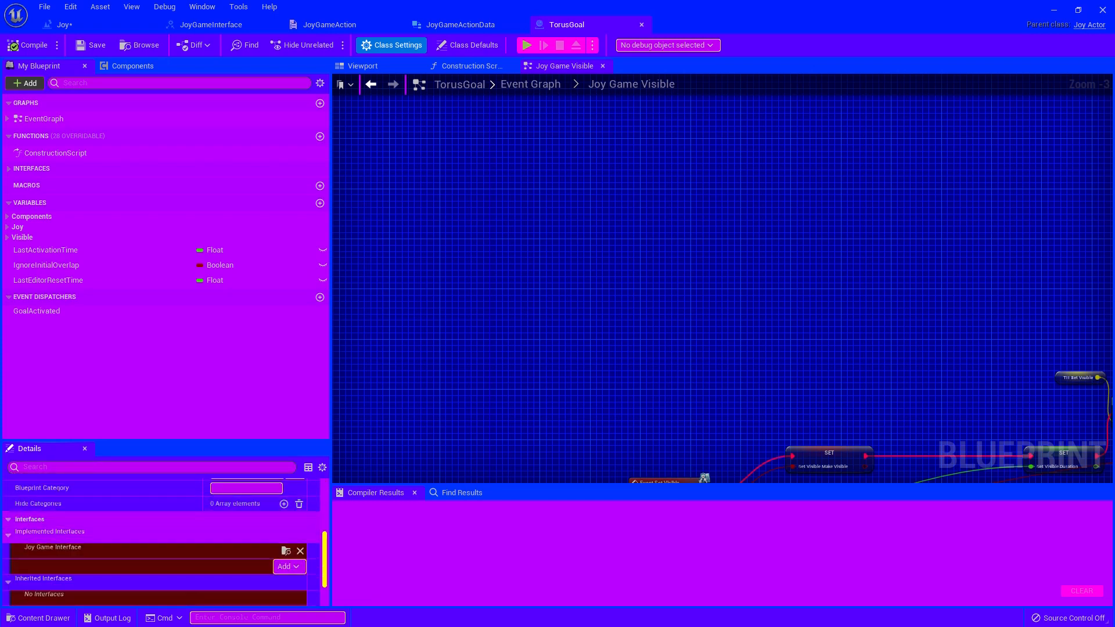
click(289, 566)
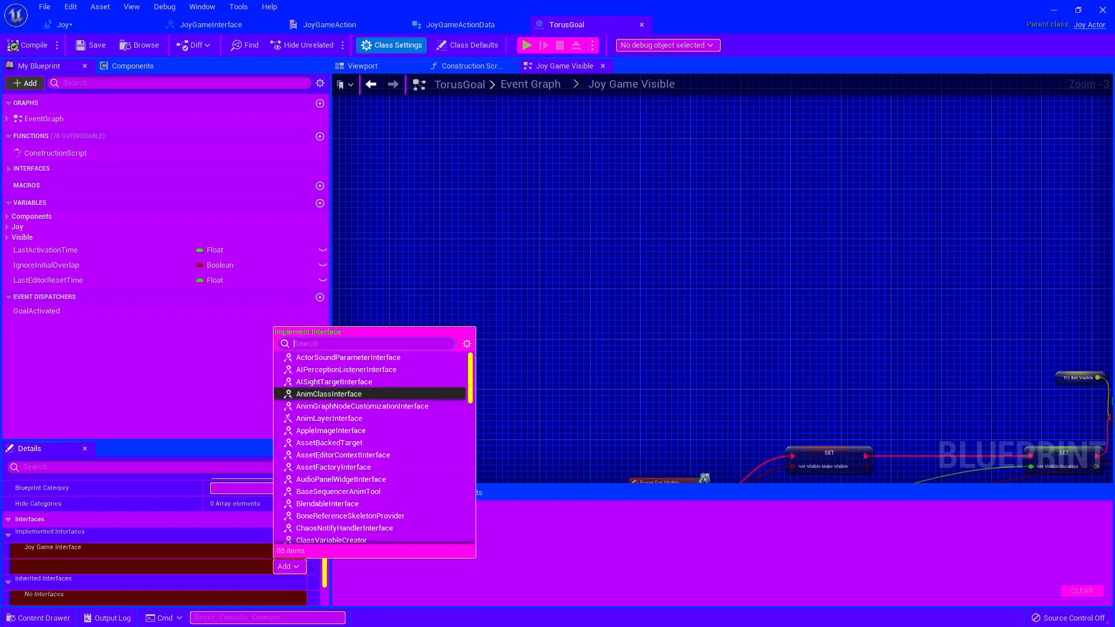
right_drag(558, 309, 662, 392)
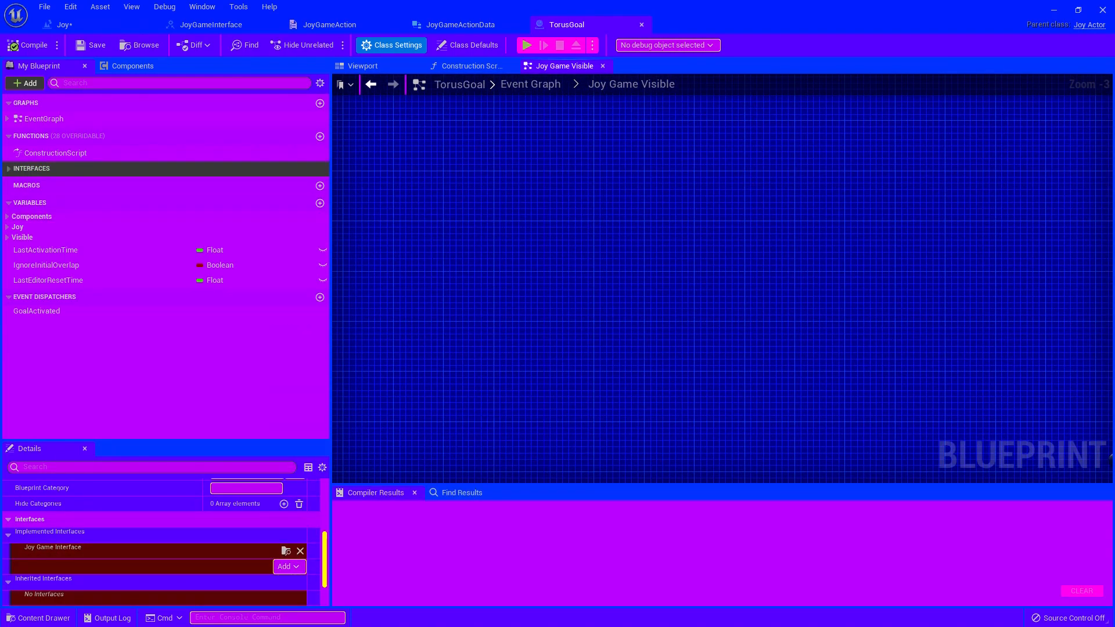
Expand TorusGoal's interface functions and open the Get Joy Transform implementation
click(32, 168)
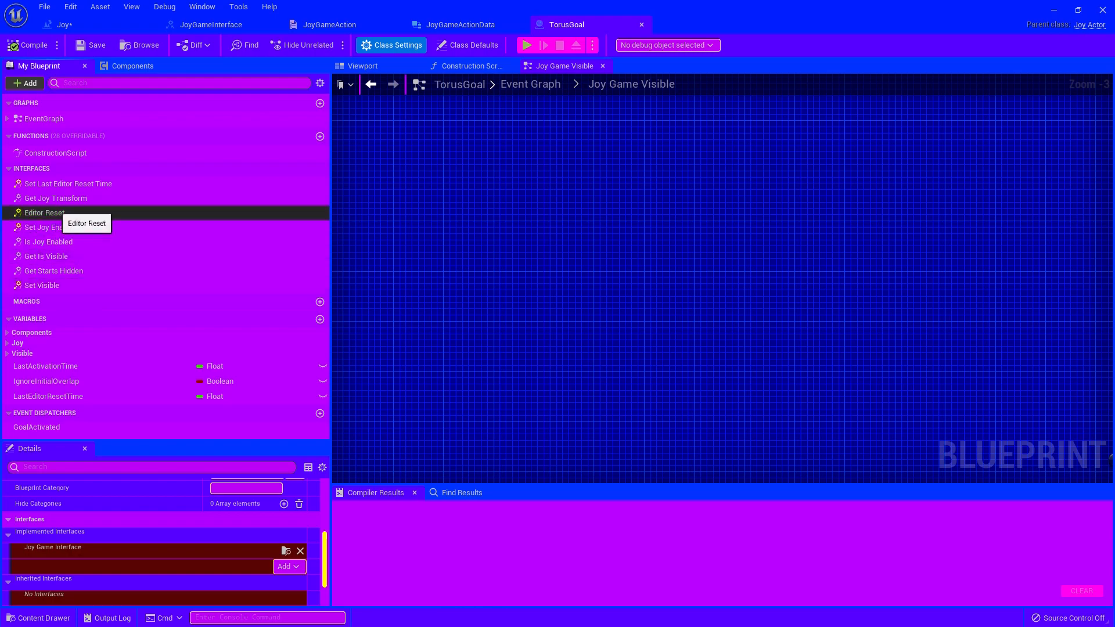
double_click(56, 198)
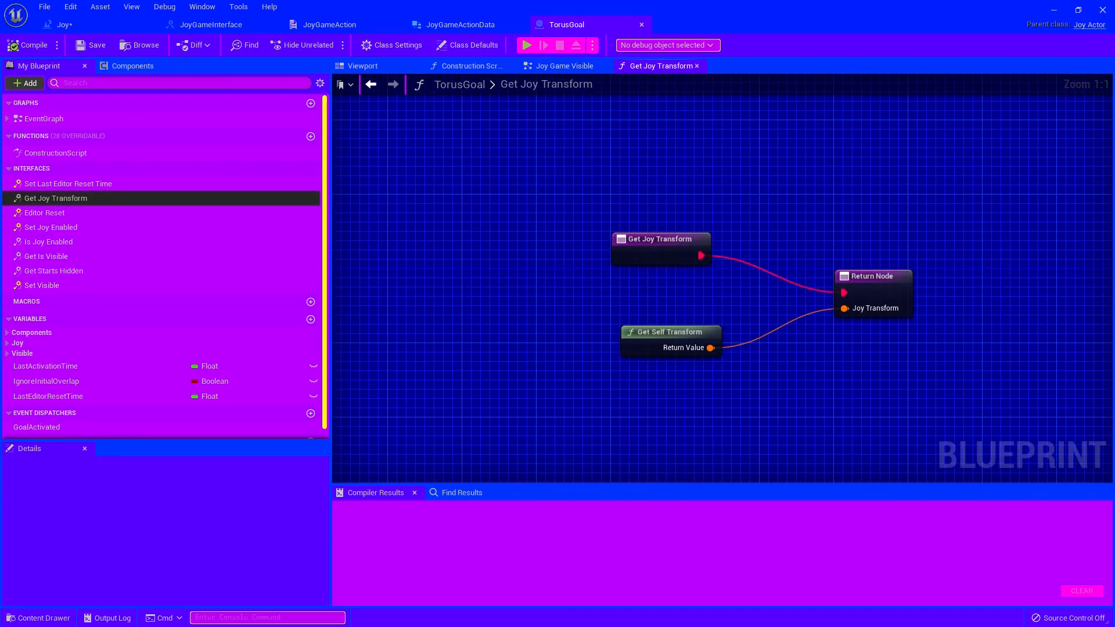
scroll(343, 377, down, 2)
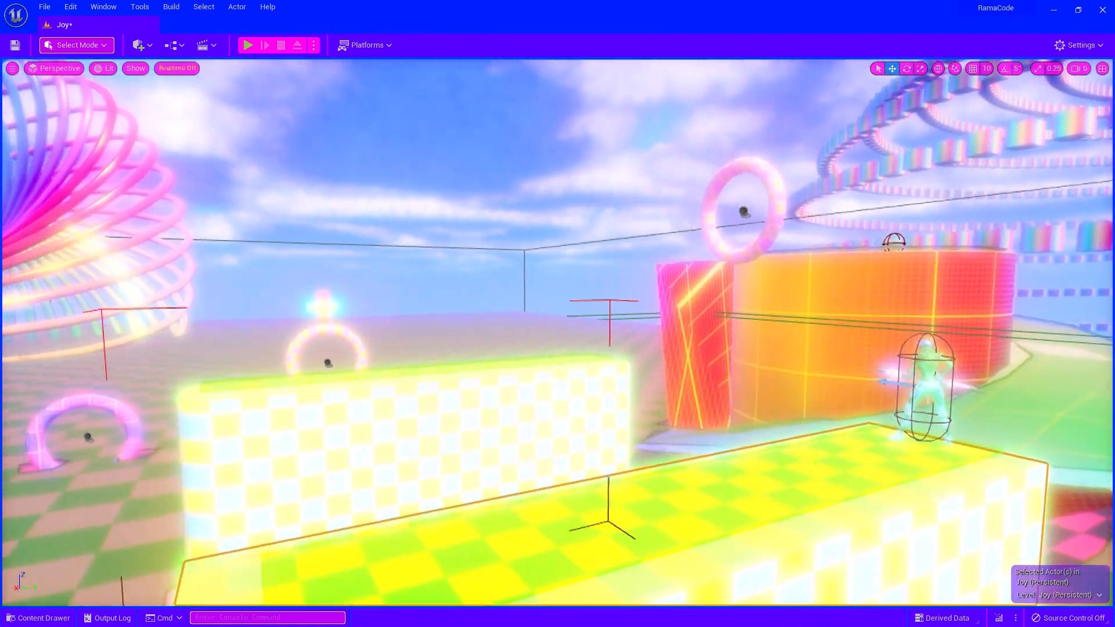
Select the DemoTorus ring in the Joy level and expand the second entry of its Actions to Perform
right_drag(557, 332, 669, 349)
click(504, 350)
key(F4)
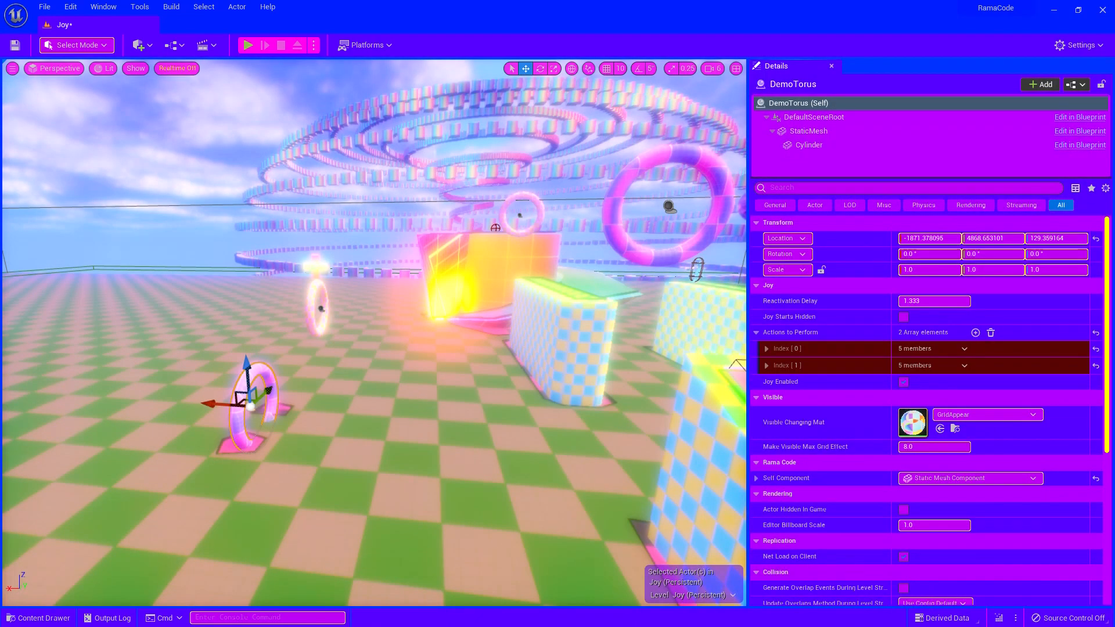
click(767, 365)
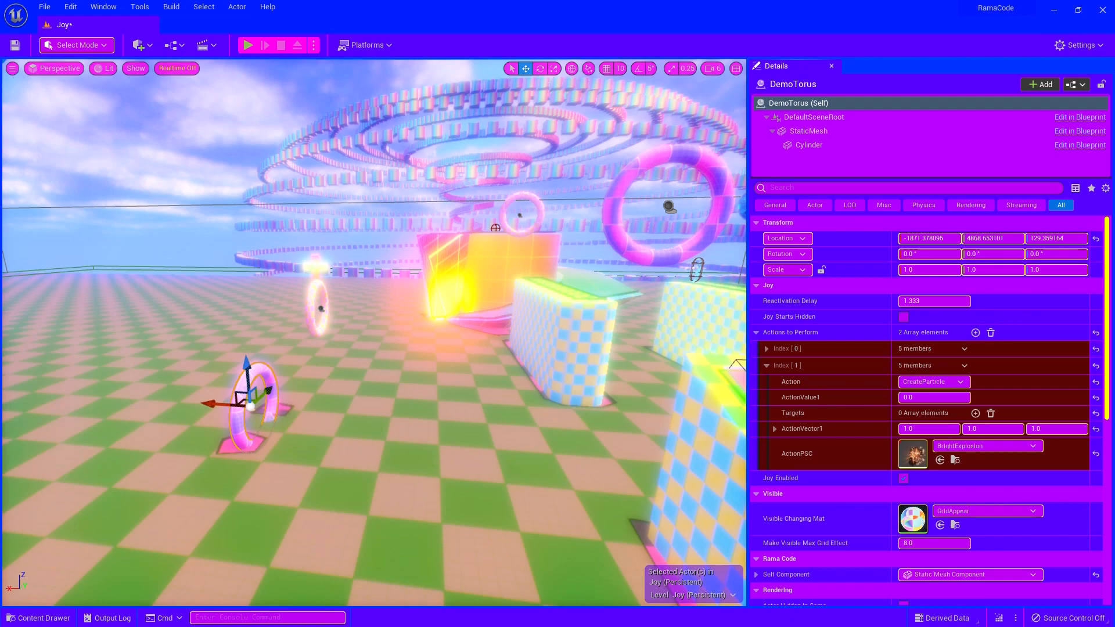
Select the TorusGoal ring above the ramp to review its second action, then close its details
key(s)
right_drag(523, 342, 612, 342)
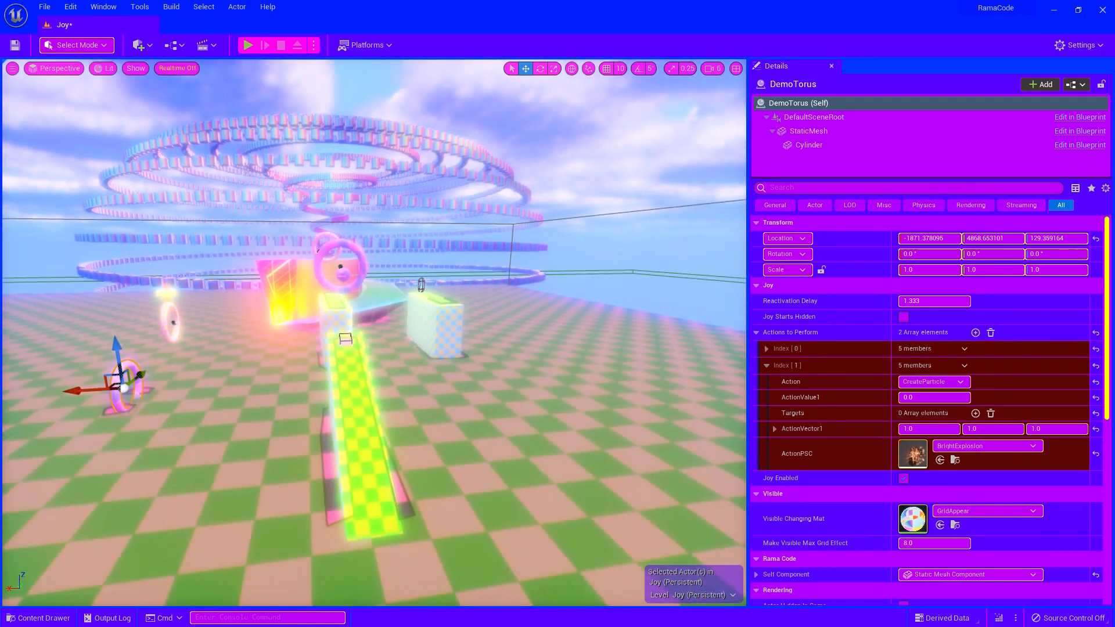
click(341, 267)
right_drag(340, 267, 355, 262)
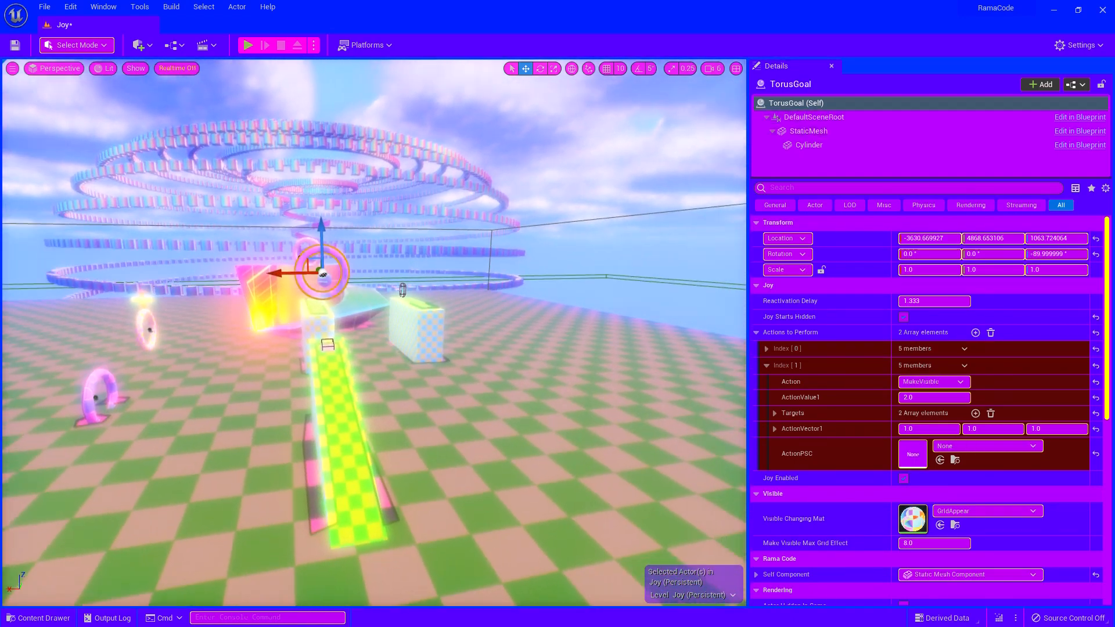
click(831, 66)
key(a)
key(w)
right_drag(552, 302, 591, 284)
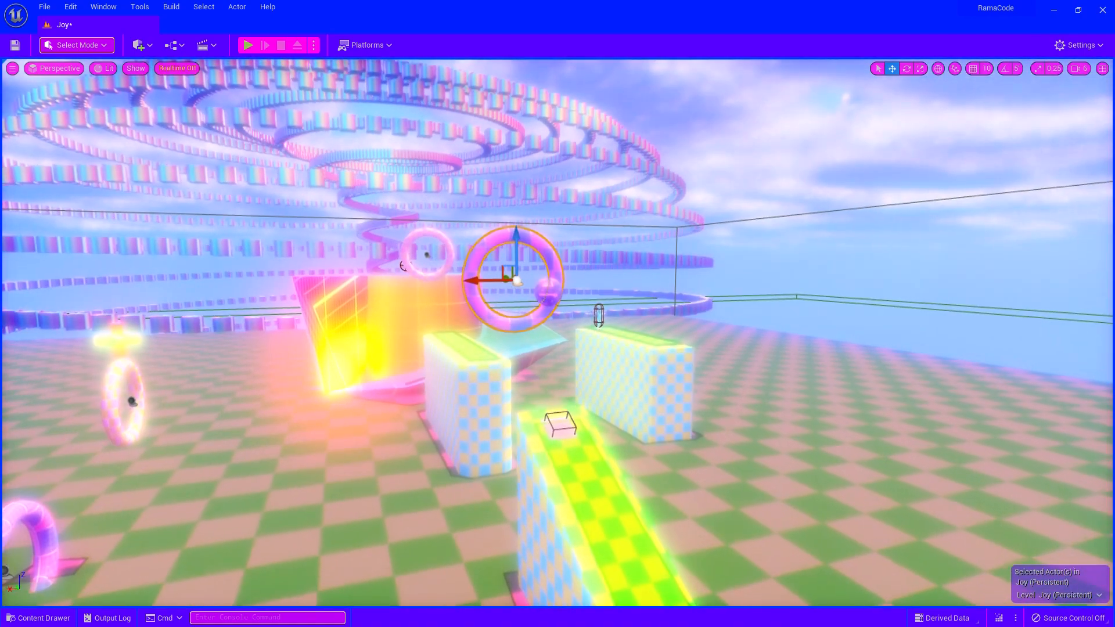
Reopen the TorusGoal blueprint and examine the Event Set Visible inputs in the Joy Game Visible graph
key(ctrl+space)
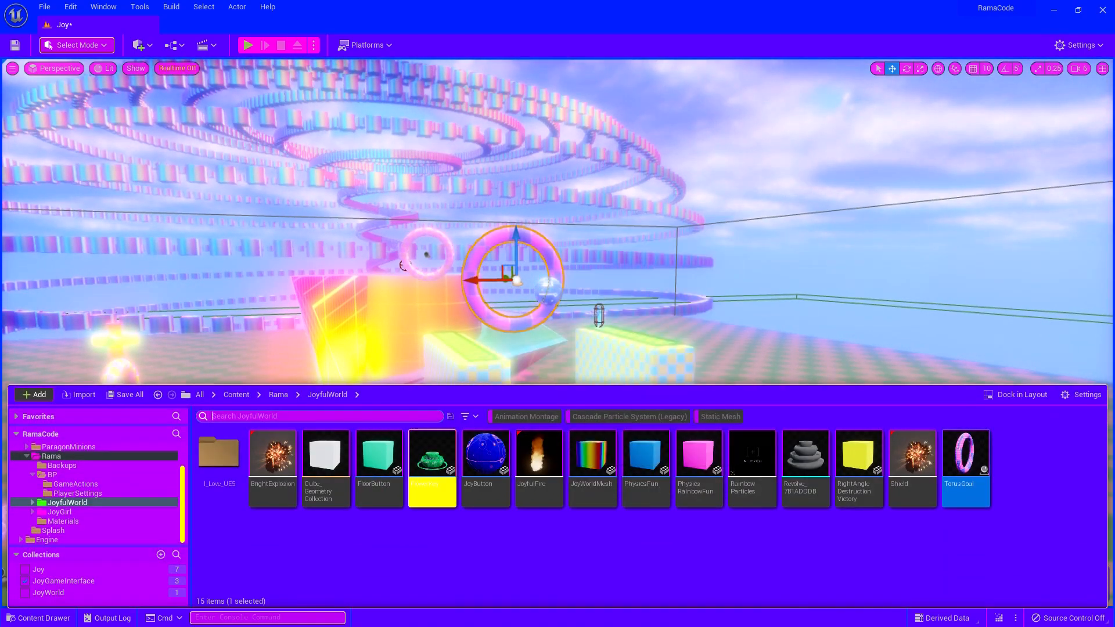
double_click(966, 459)
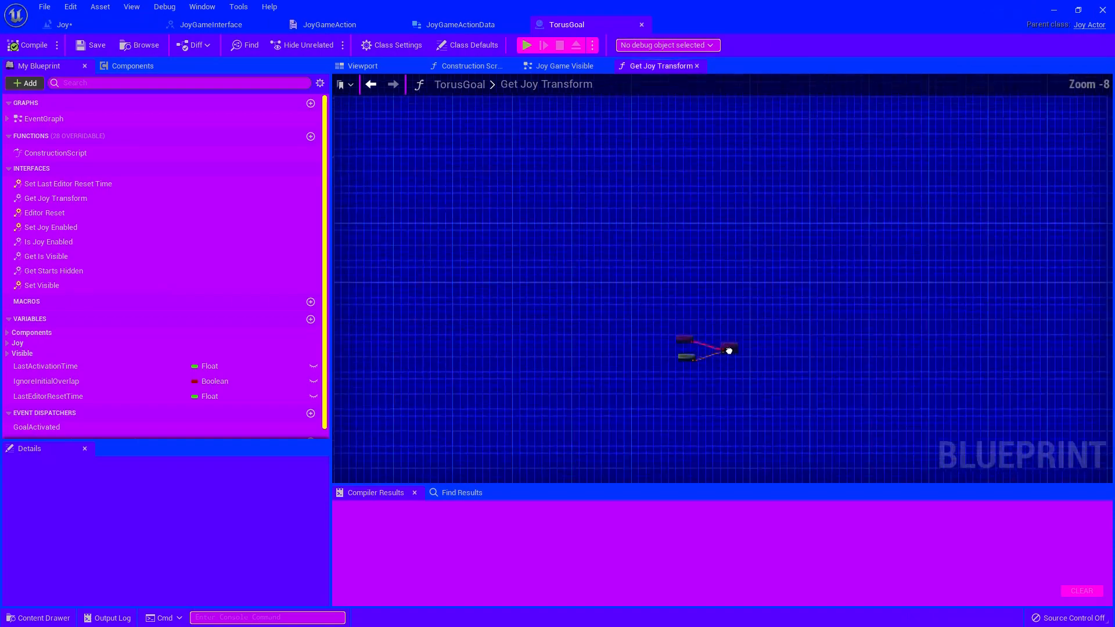
click(564, 65)
right_drag(662, 249, 451, 180)
scroll(524, 260, up, 6)
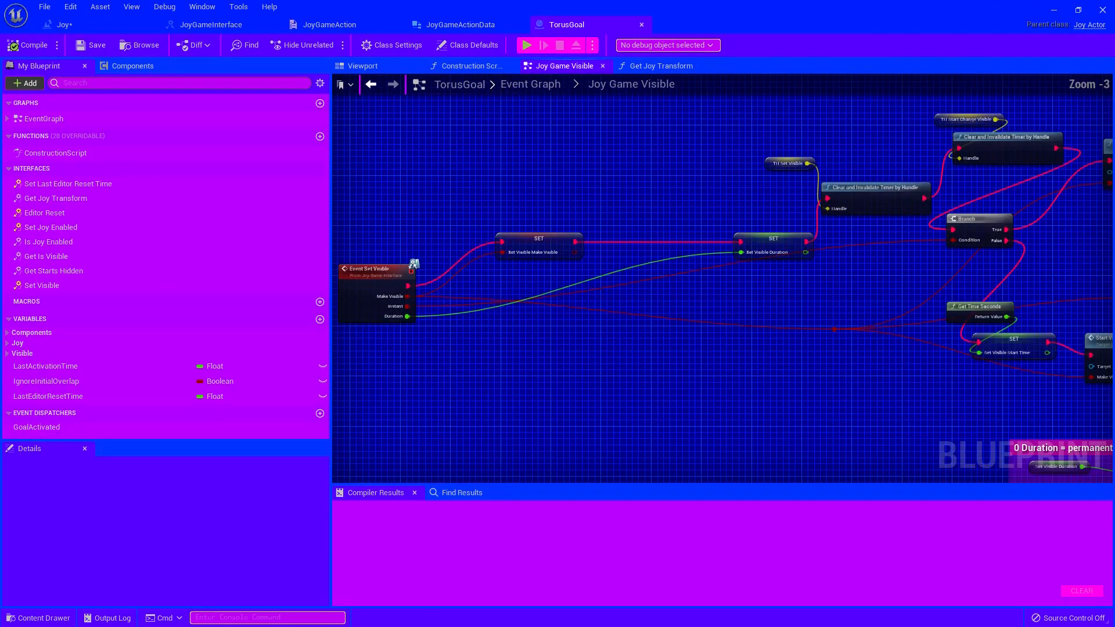
scroll(540, 282, up, 3)
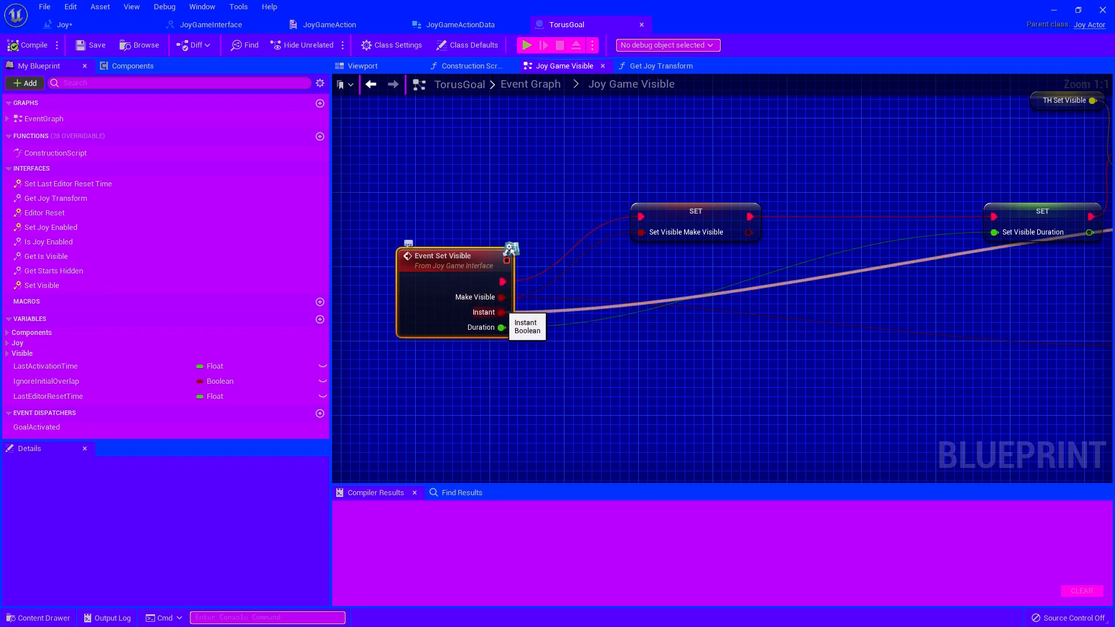
Follow the Set Visible logic through the zero-duration branch and collision nodes to the StartMakeVisibleEffects event
right_drag(931, 388, 633, 264)
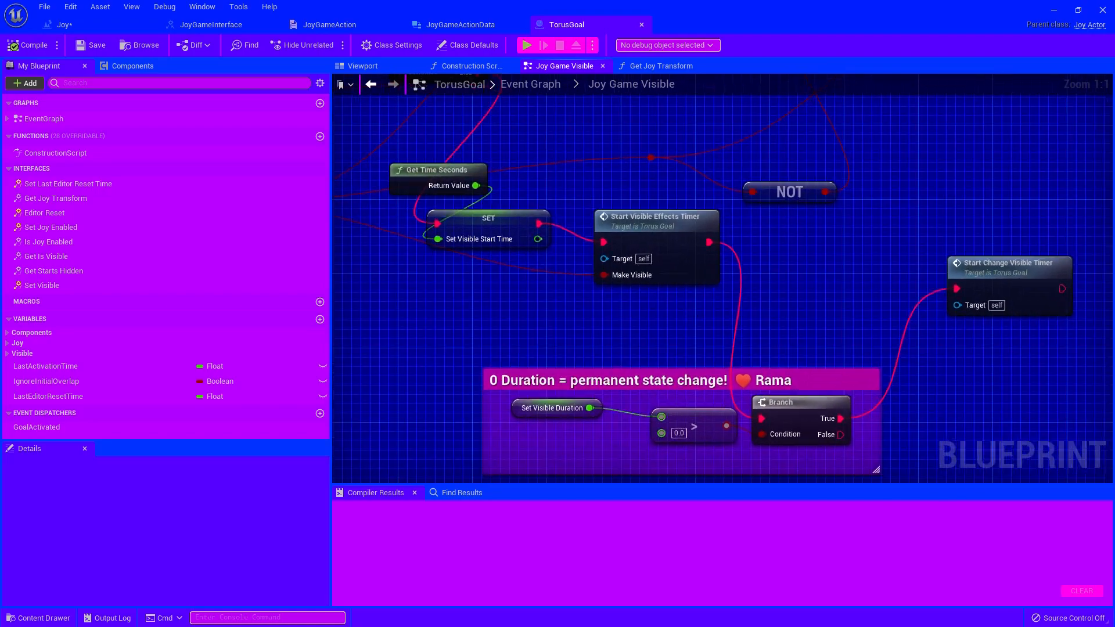
click(1015, 282)
scroll(1016, 296, down, 3)
right_drag(1017, 318, 953, 279)
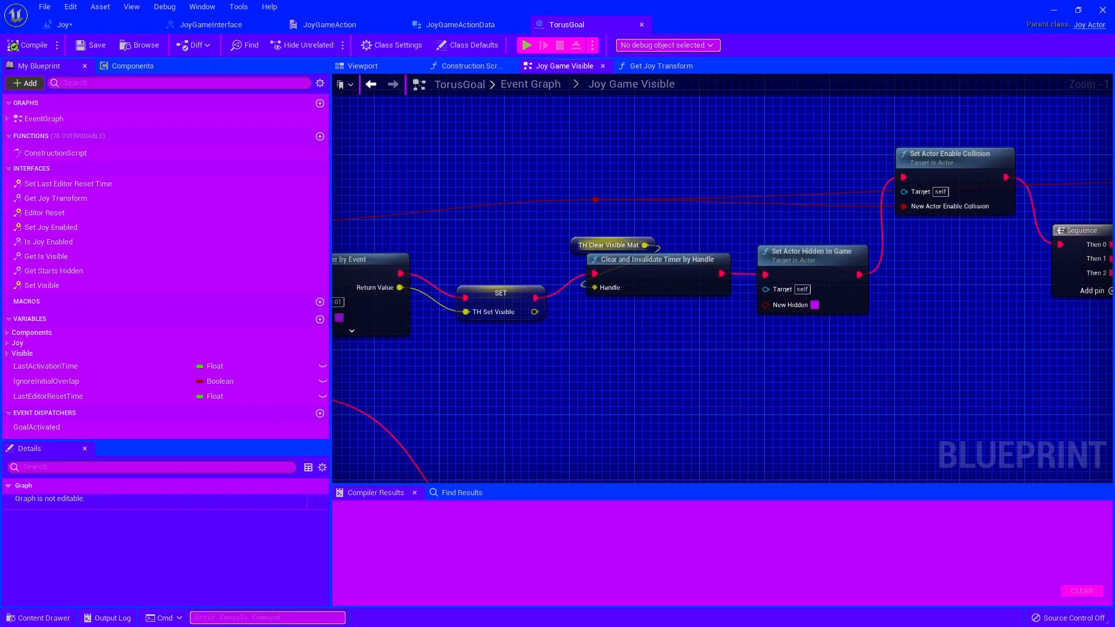
right_drag(914, 251, 617, 291)
right_drag(841, 286, 602, 330)
right_drag(844, 229, 817, 244)
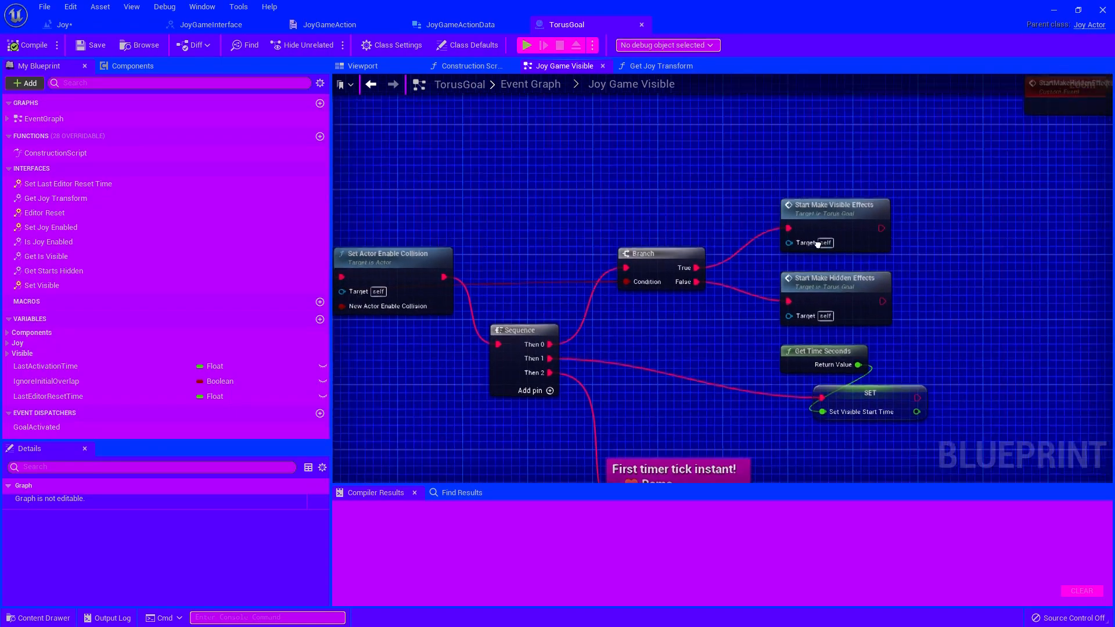
double_click(817, 244)
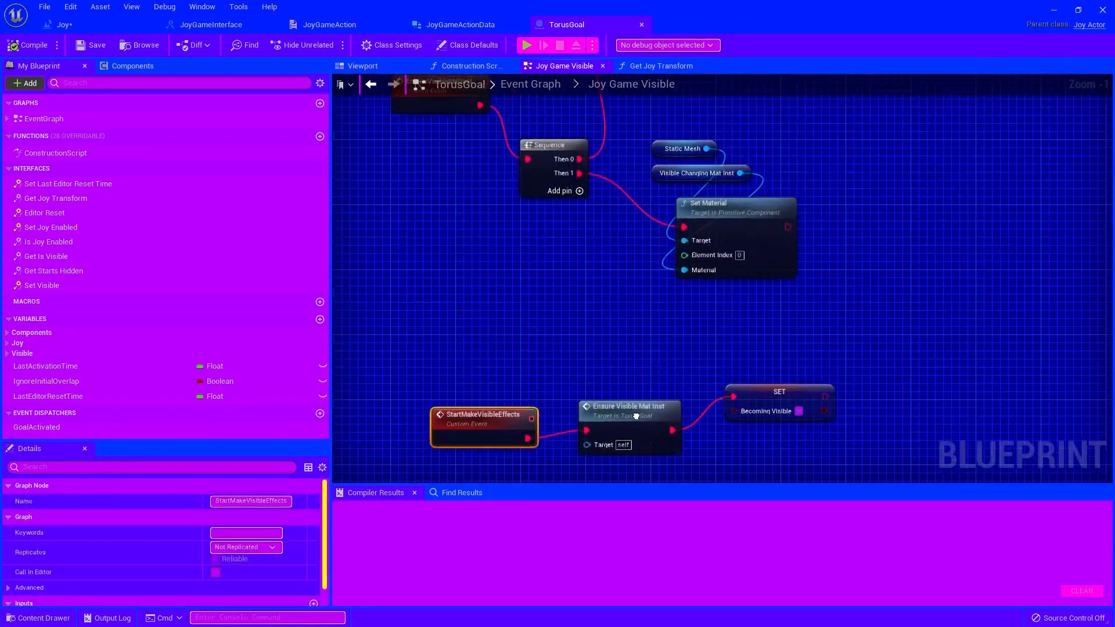
Inspect the Visible Changing Mat Inst variable in UpdateMakeVisibleEffects and trace the Visible Alpha branch that calls the event
drag(650, 169, 730, 230)
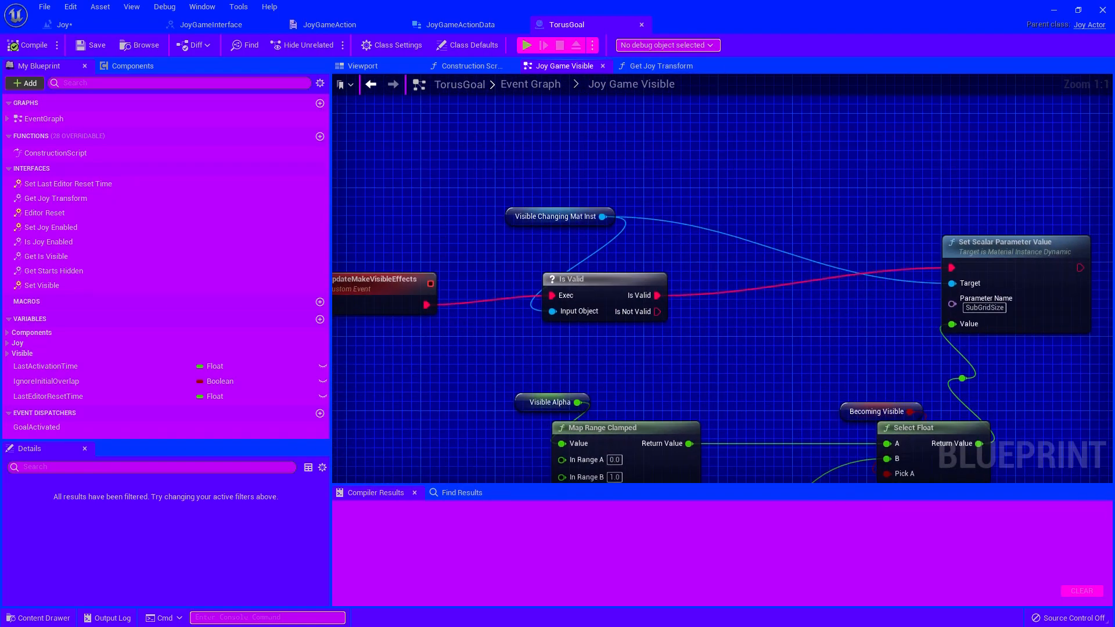
click(555, 216)
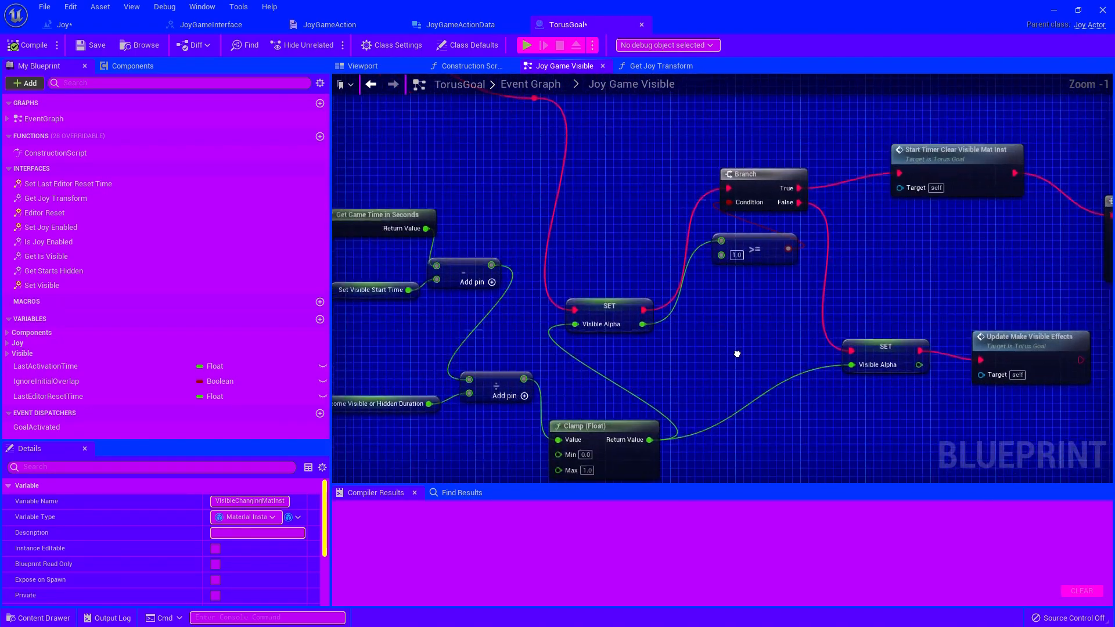
right_drag(738, 353, 489, 367)
right_drag(841, 337, 645, 377)
right_drag(897, 302, 691, 397)
scroll(798, 278, up, 3)
right_drag(802, 280, 750, 363)
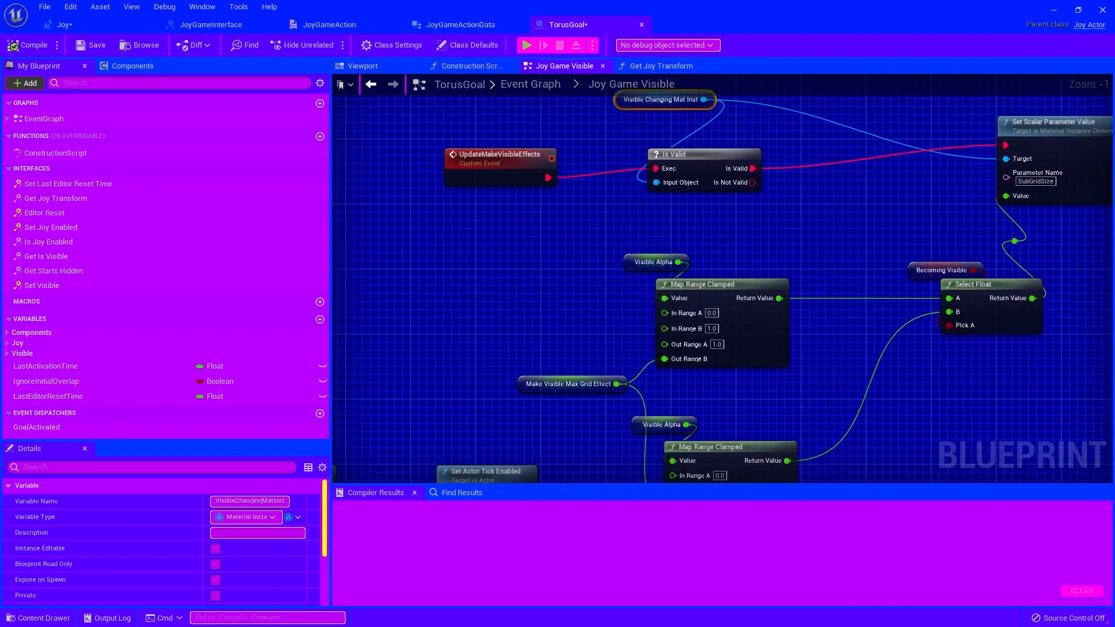
Examine the Map Range Clamped and Select Float nodes driving the SubGridSize parameter, and survey the whole visibility graph
right_drag(863, 289, 816, 333)
right_drag(776, 367, 700, 396)
scroll(799, 369, down, 5)
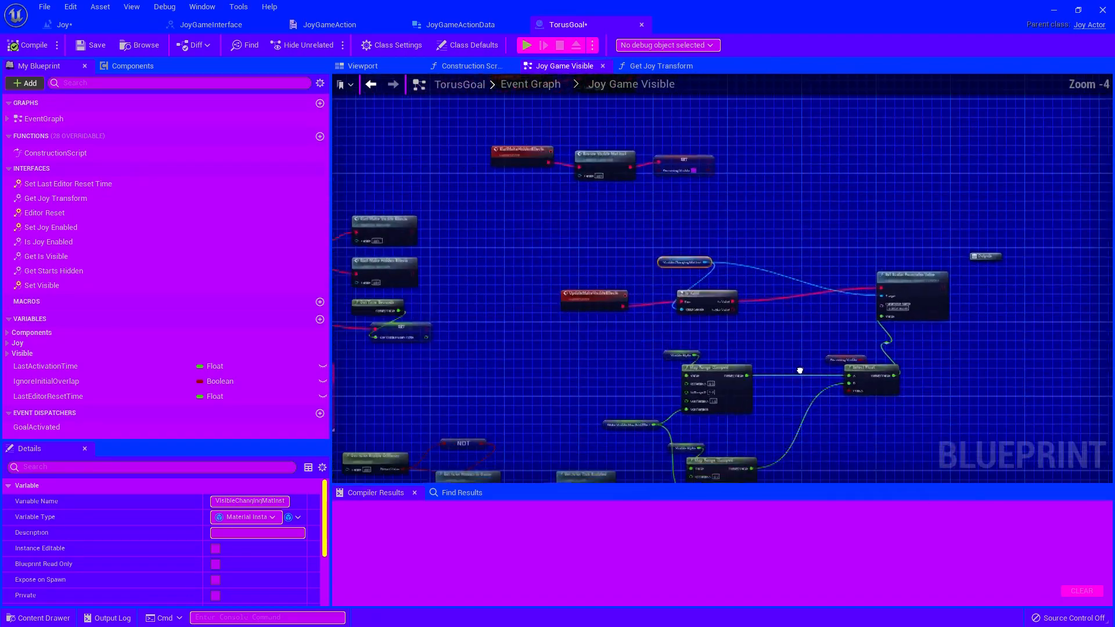
right_drag(859, 378, 1055, 429)
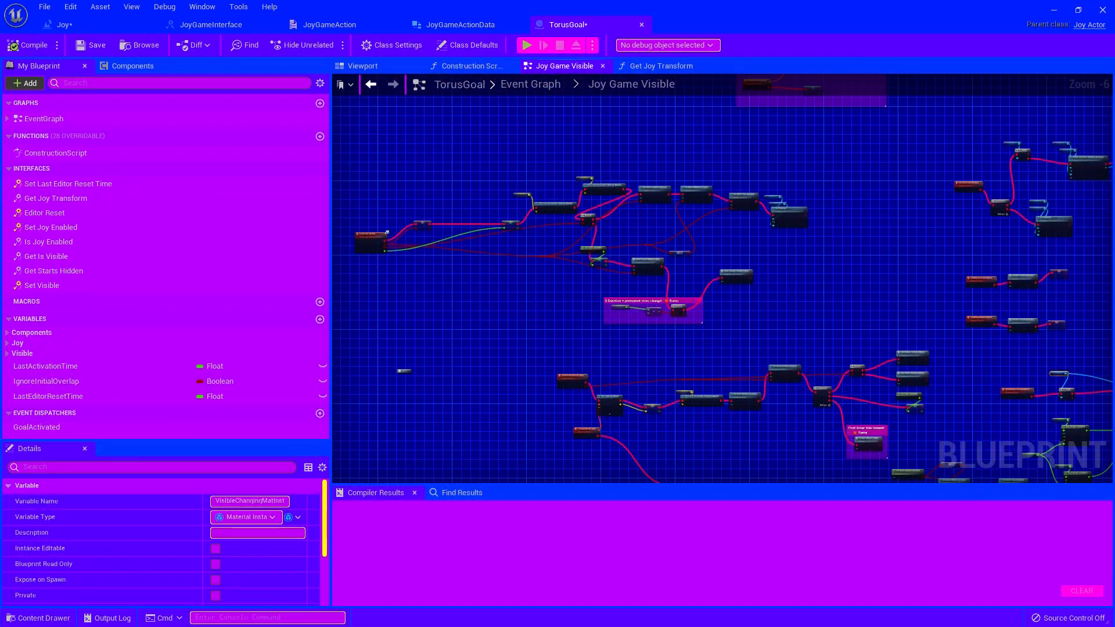
scroll(627, 253, up, 2)
right_drag(627, 254, 815, 317)
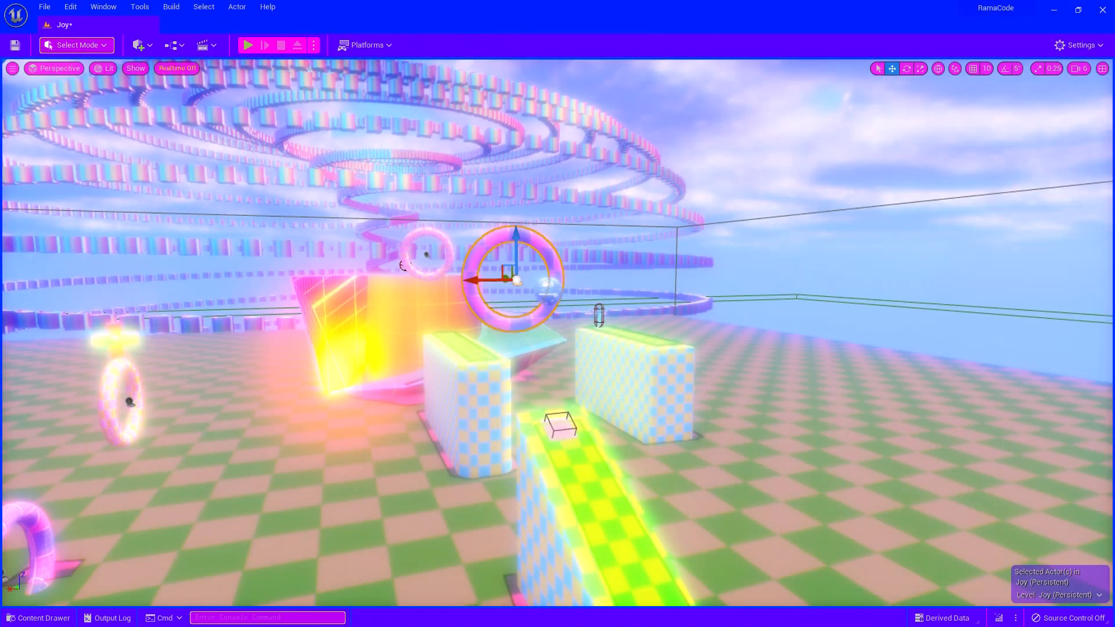
Duplicate the green crystal character on the checkered block and place the copy farther along the block's top
key(a)
right_drag(558, 332, 856, 324)
key(w)
key(a)
key(w)
click(448, 431)
key(s)
right_drag(448, 431, 461, 431)
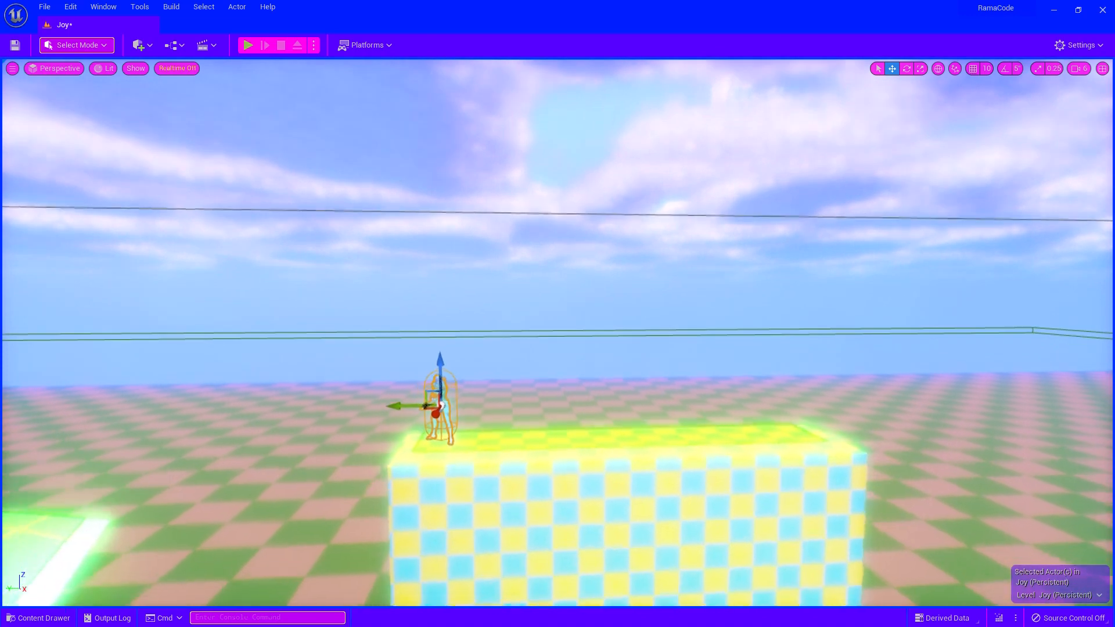
alt+drag(412, 404, 763, 410)
Add a third target to TorusGoal's MakeVisible action and assign the duplicated crystal, GreenCrystal3, to it
key(d)
right_drag(762, 410, 743, 409)
key(s)
key(d)
click(750, 352)
key(a)
key(w)
right_drag(750, 352, 763, 341)
key(F4)
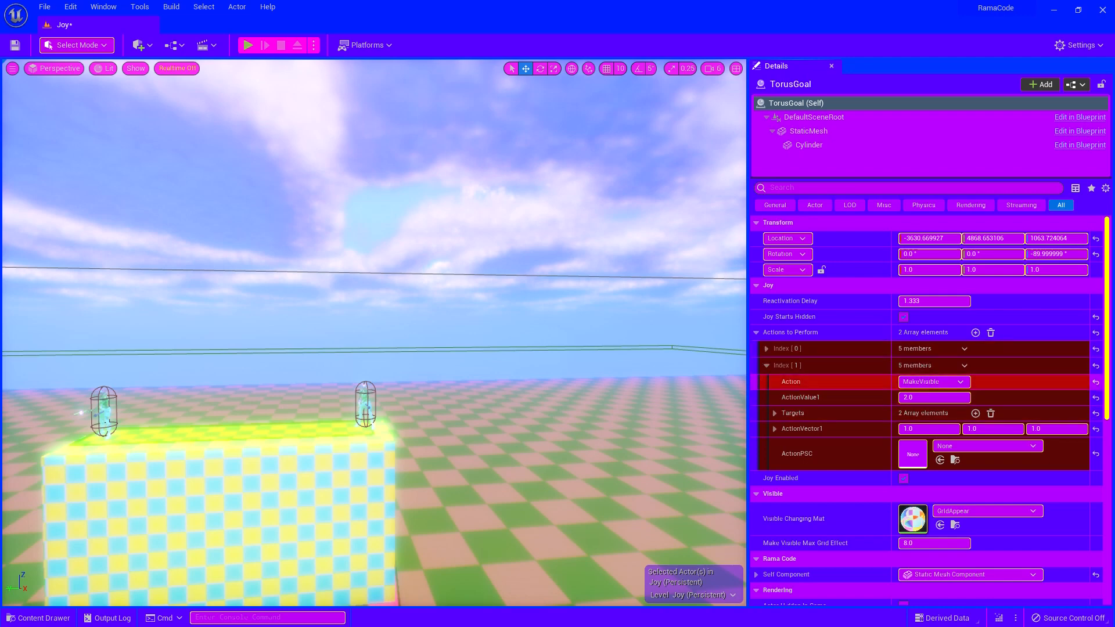
click(774, 413)
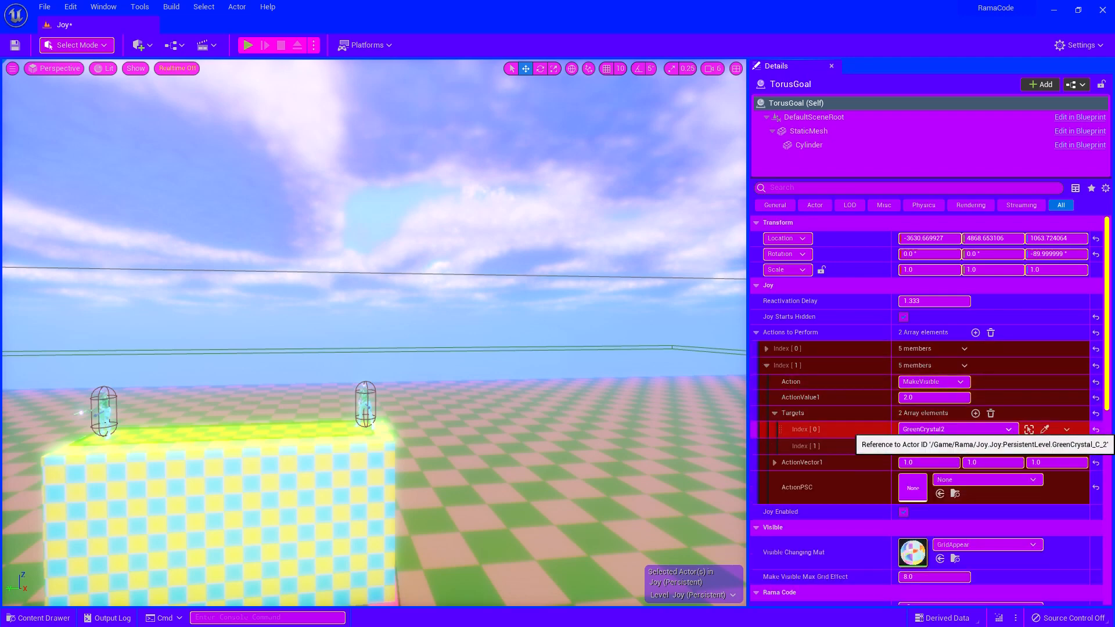
click(976, 414)
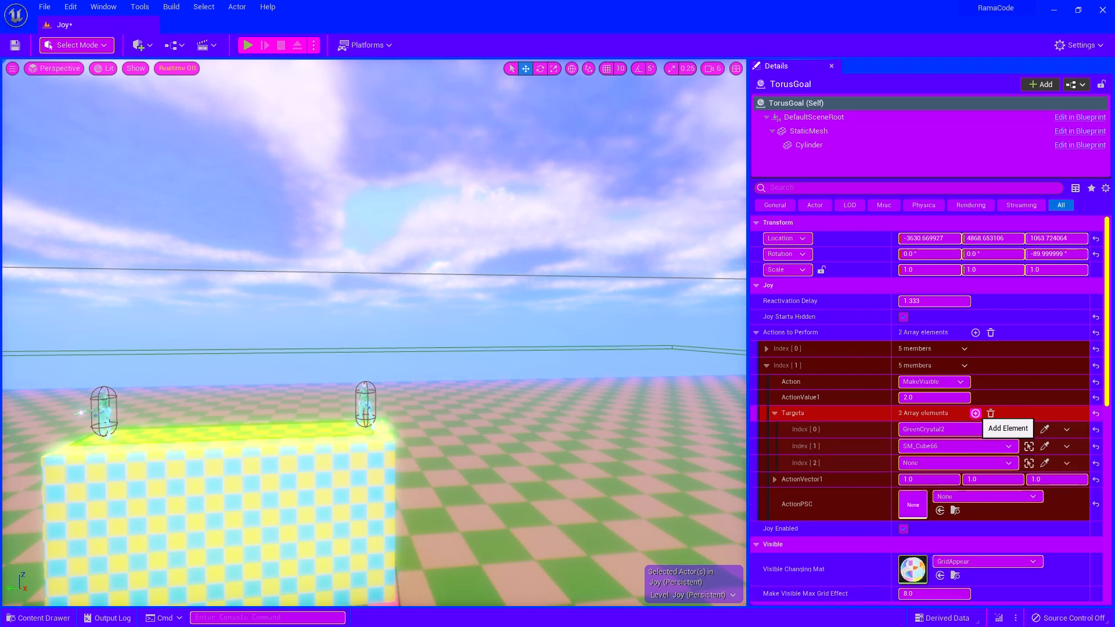
click(1045, 463)
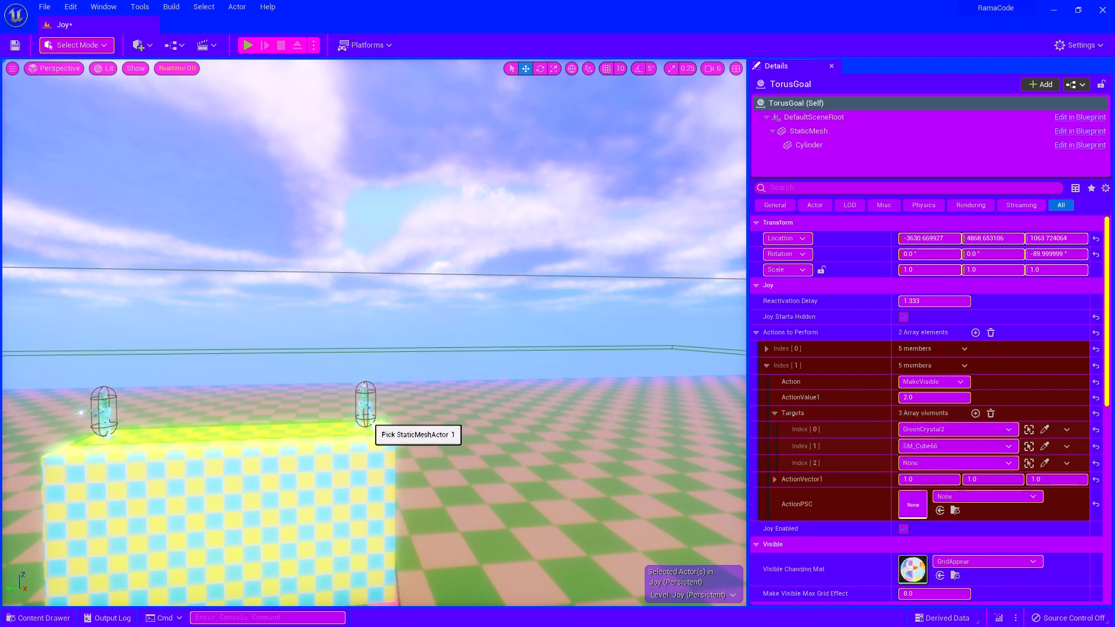
click(367, 408)
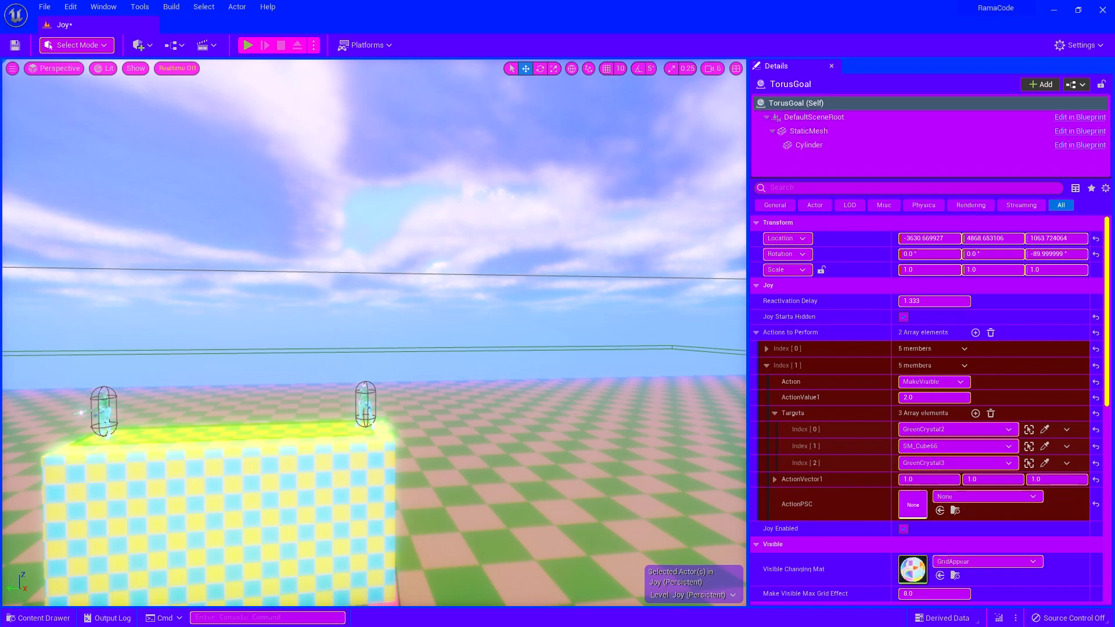
Select the duplicated crystal GreenCrystal3 on the block and examine its Joy settings by filtering its details for "joy"
click(831, 66)
right_drag(726, 233, 755, 255)
key(w)
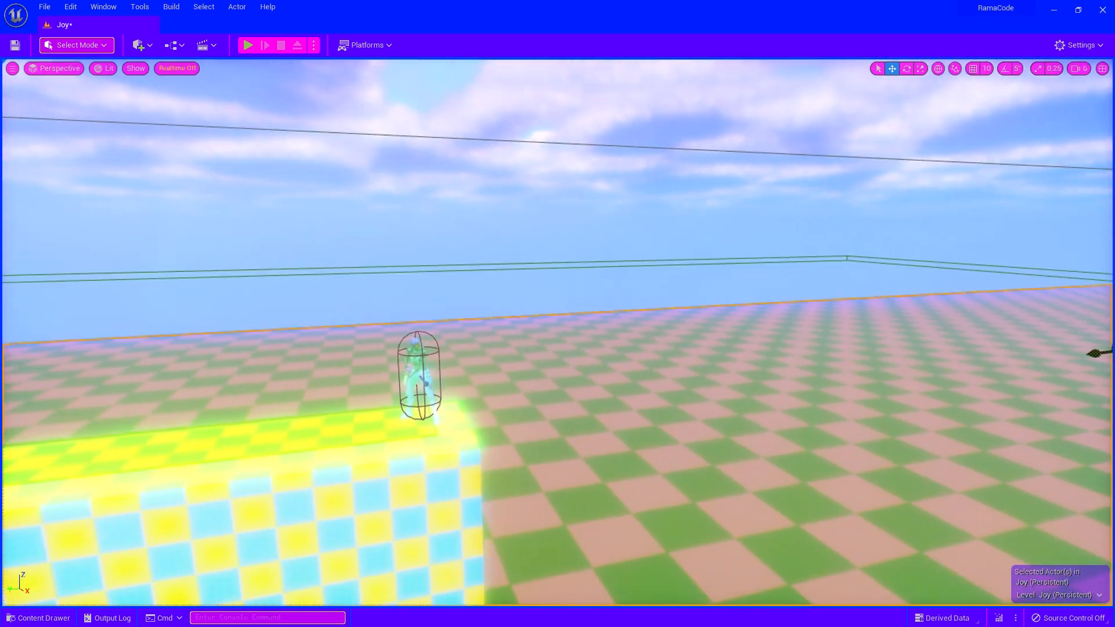
key(ctrl+space)
key(ctrl+space)
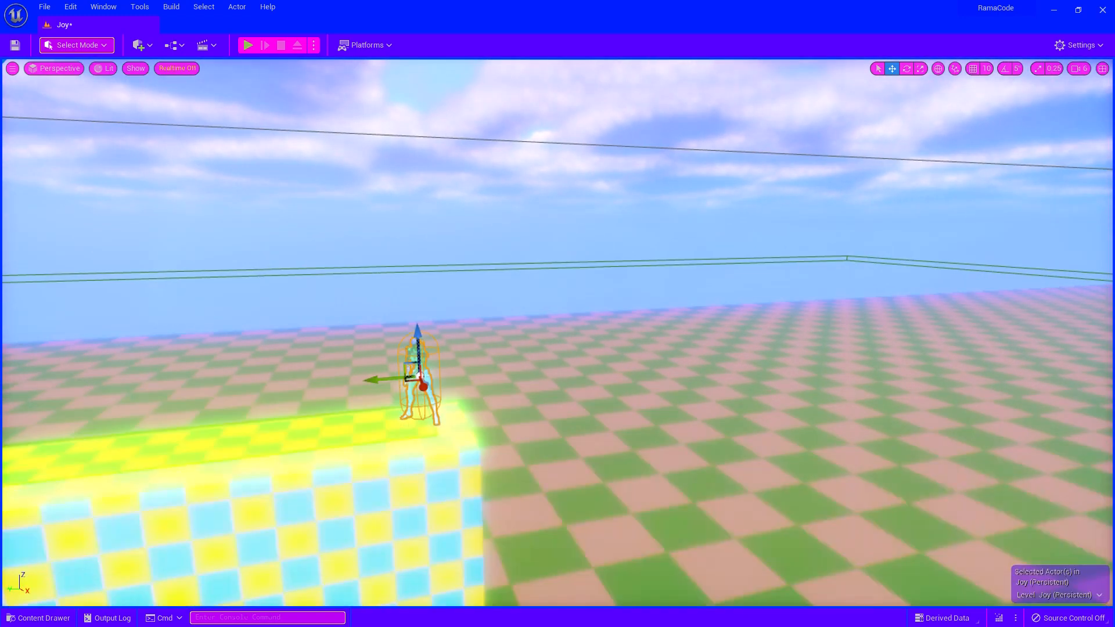
right_drag(558, 333, 531, 339)
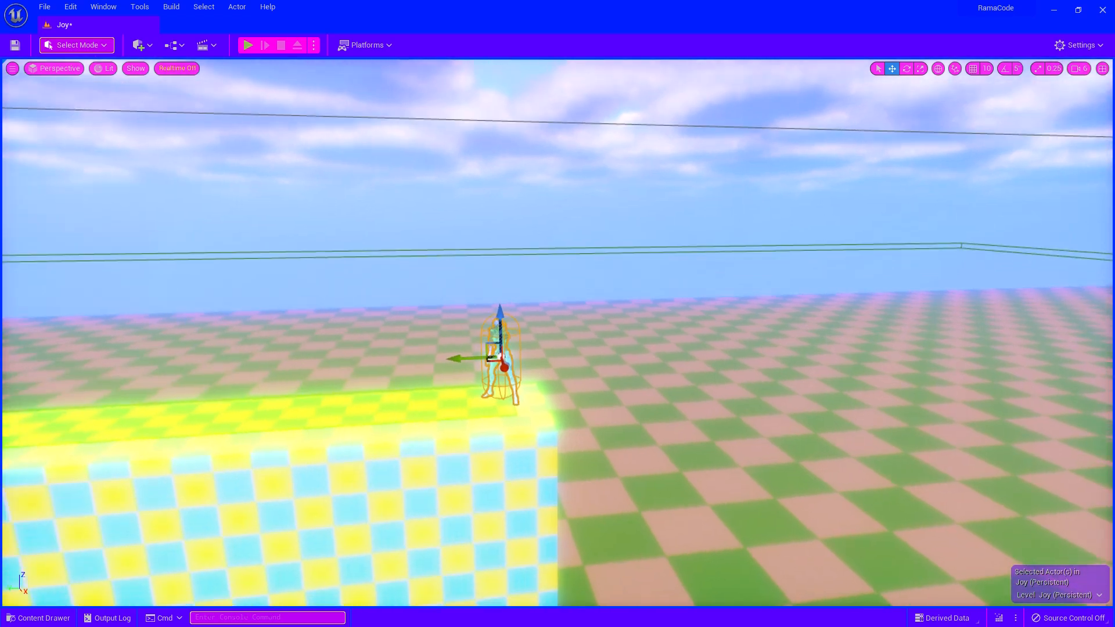
key(F4)
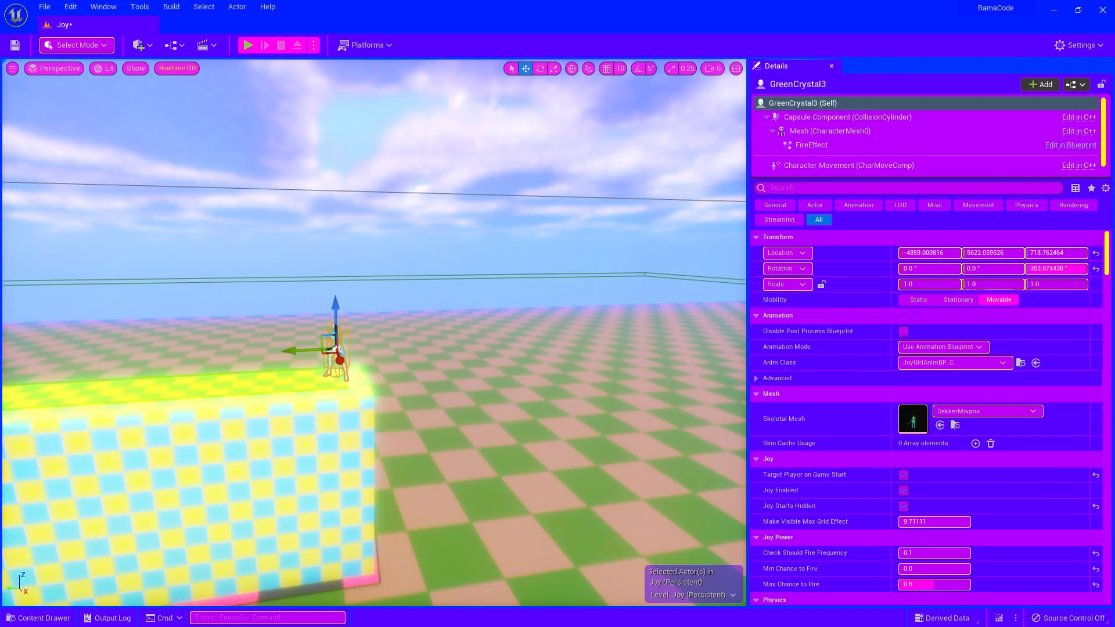
text(joy)
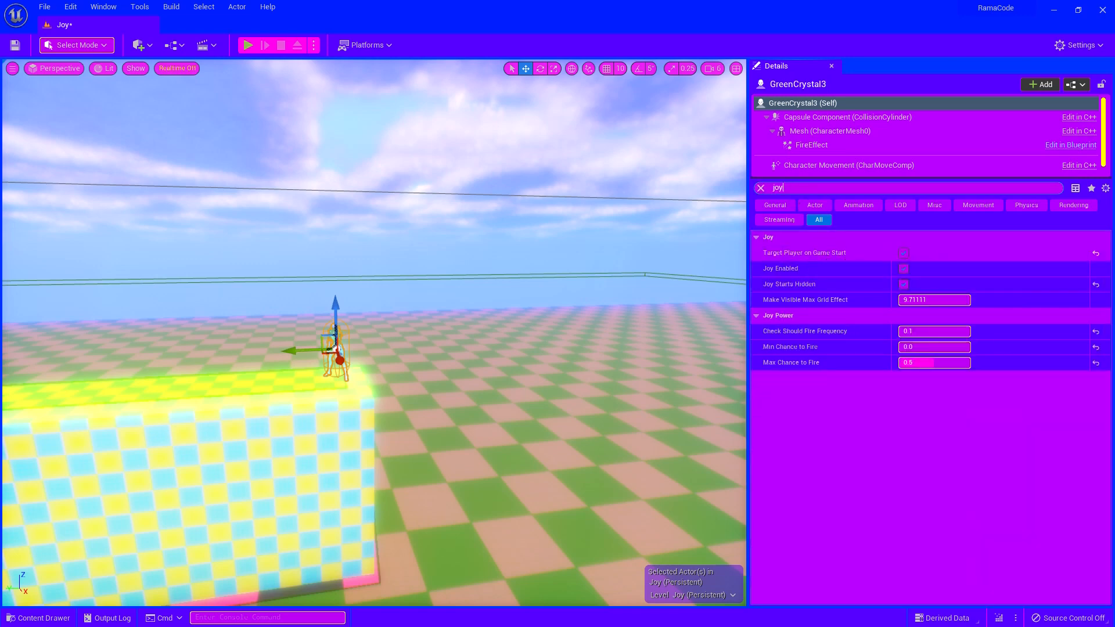
mouse_move(406, 343)
right_down()
mouse_move(371, 342)
mouse_move(408, 348)
right_up()
Play-test the Joy level, running around the red grid structure, checkered ramp and rainbow torus, and end the session
key(F10)
key(s)
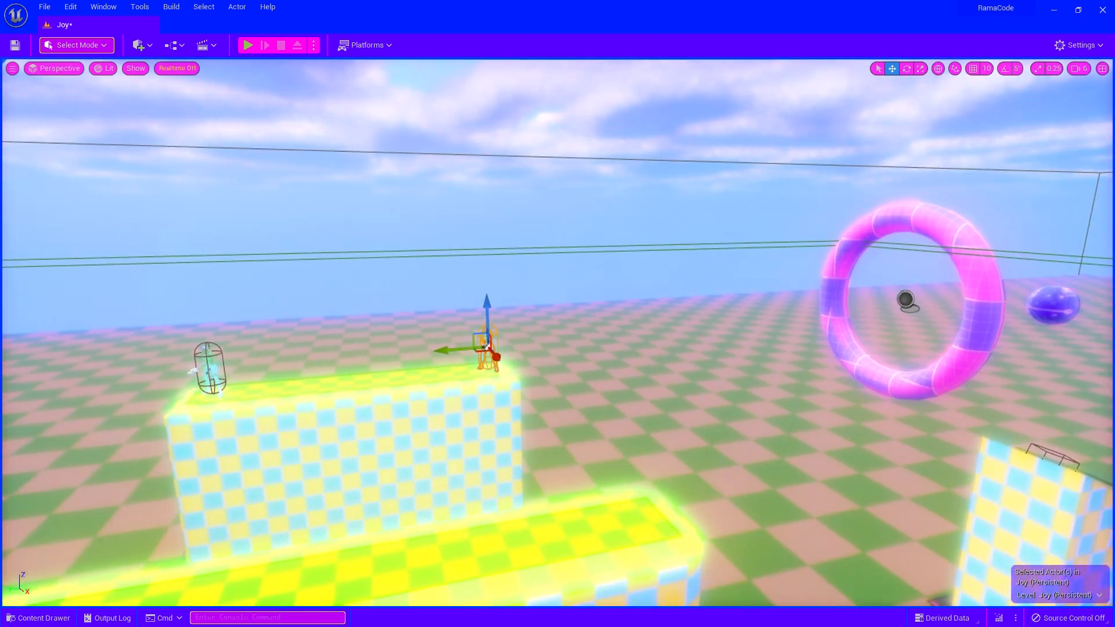
key(alt+p)
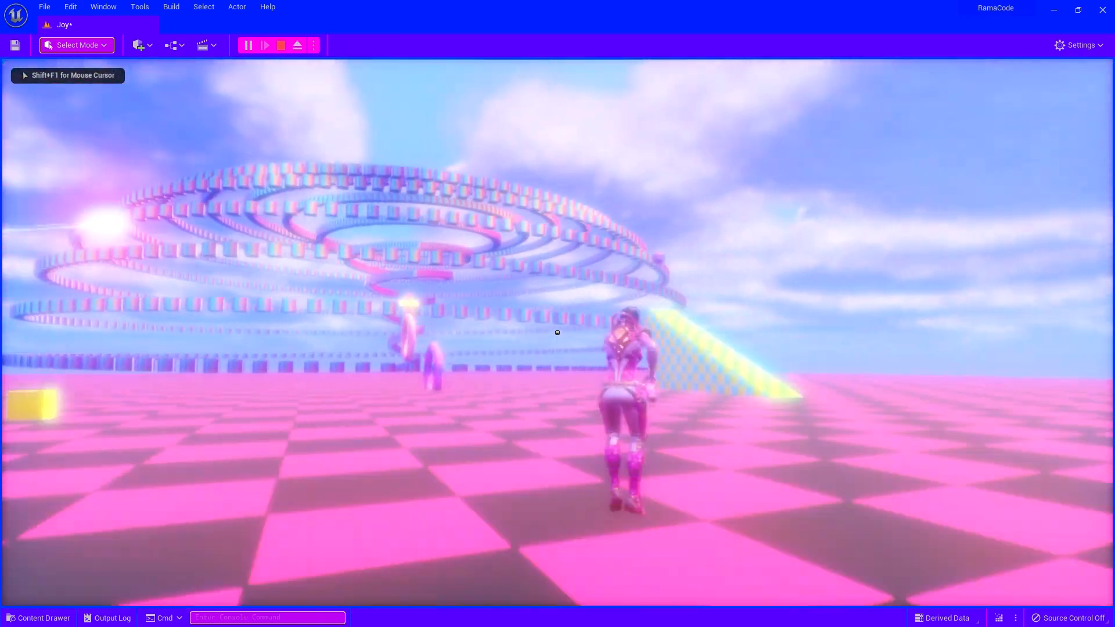
key(w)
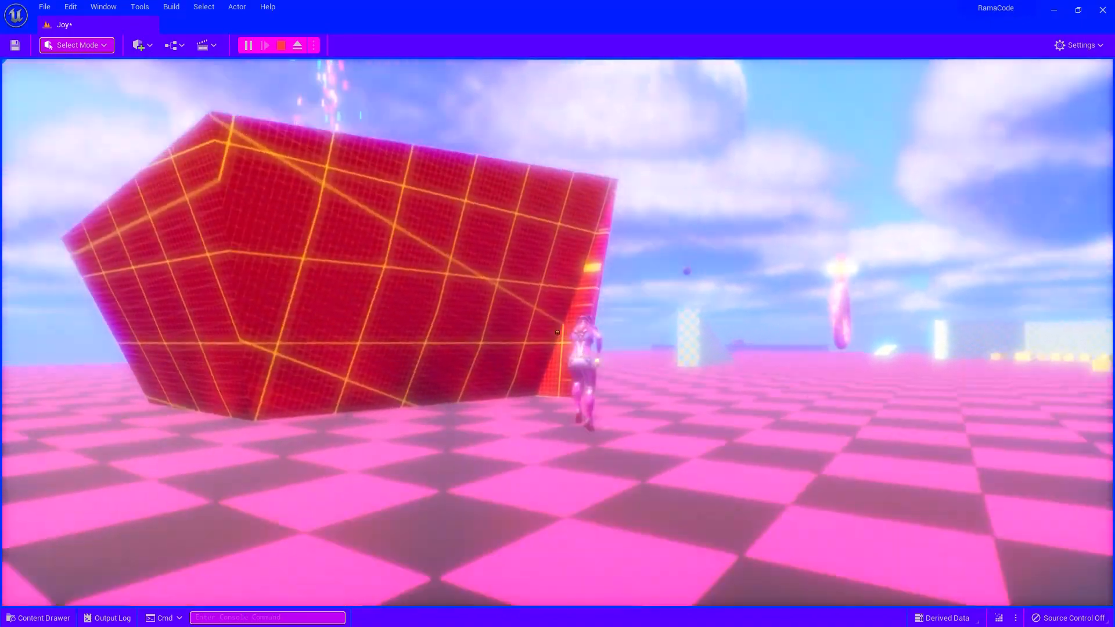
key(w)
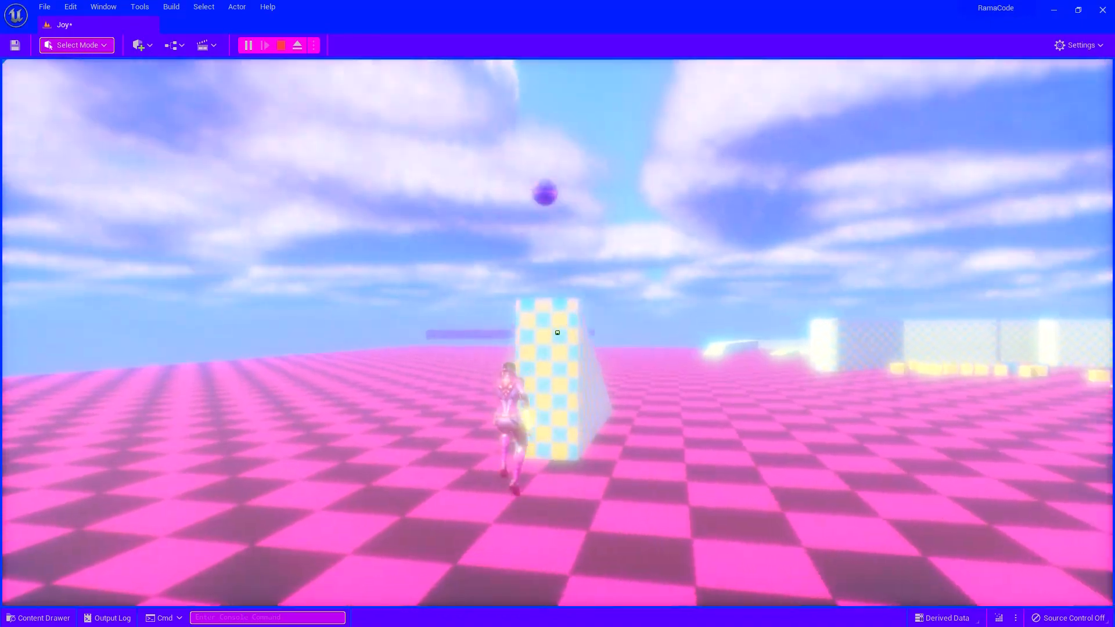
key(w)
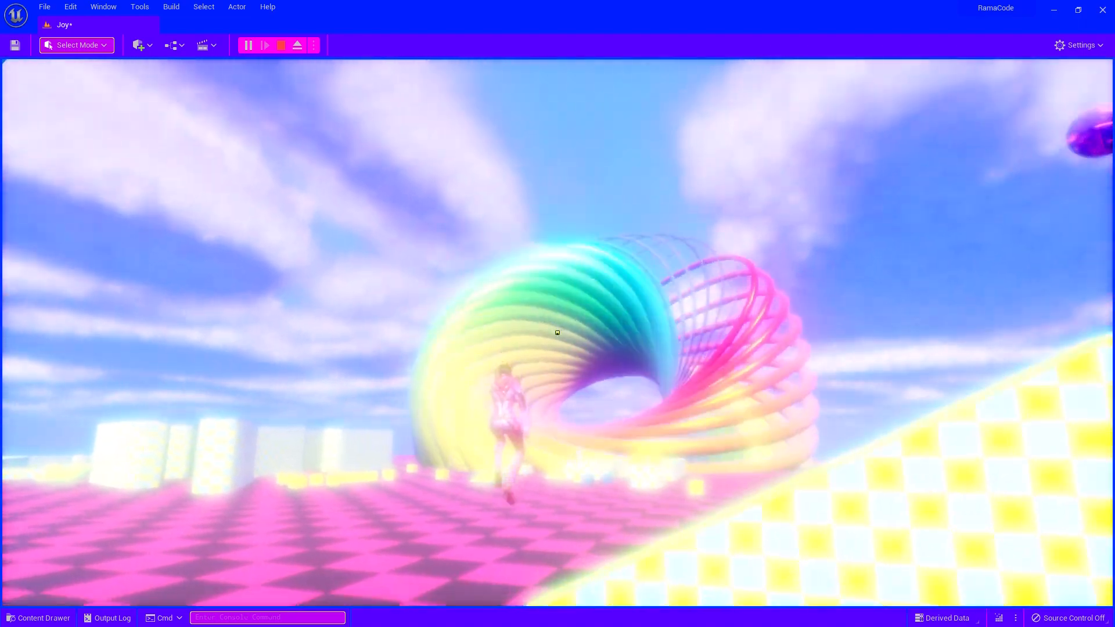
key(w)
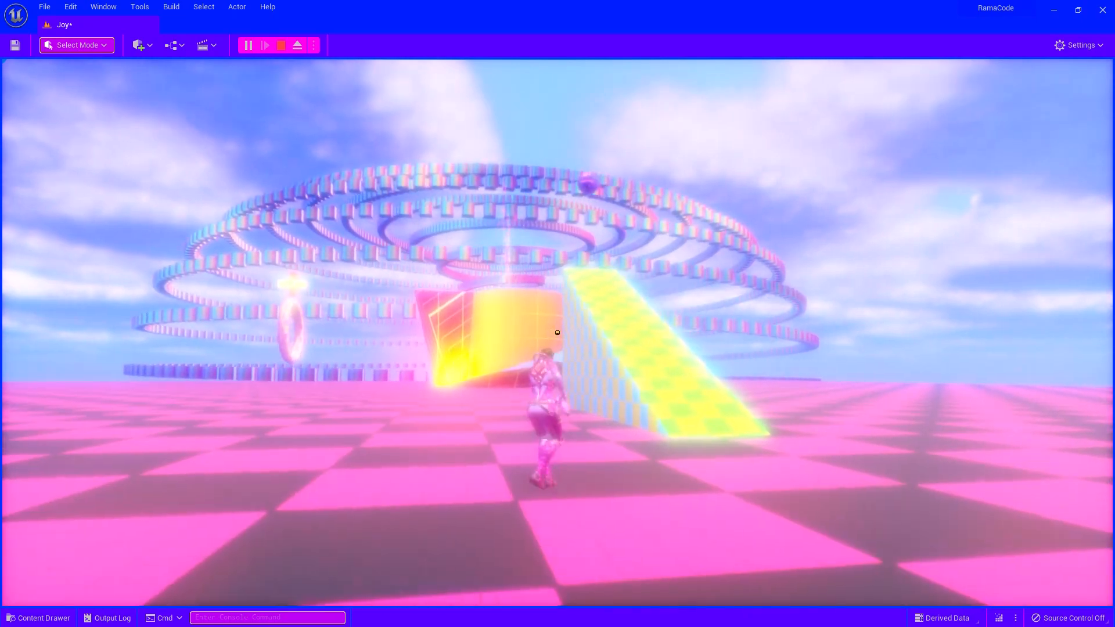
key(Escape)
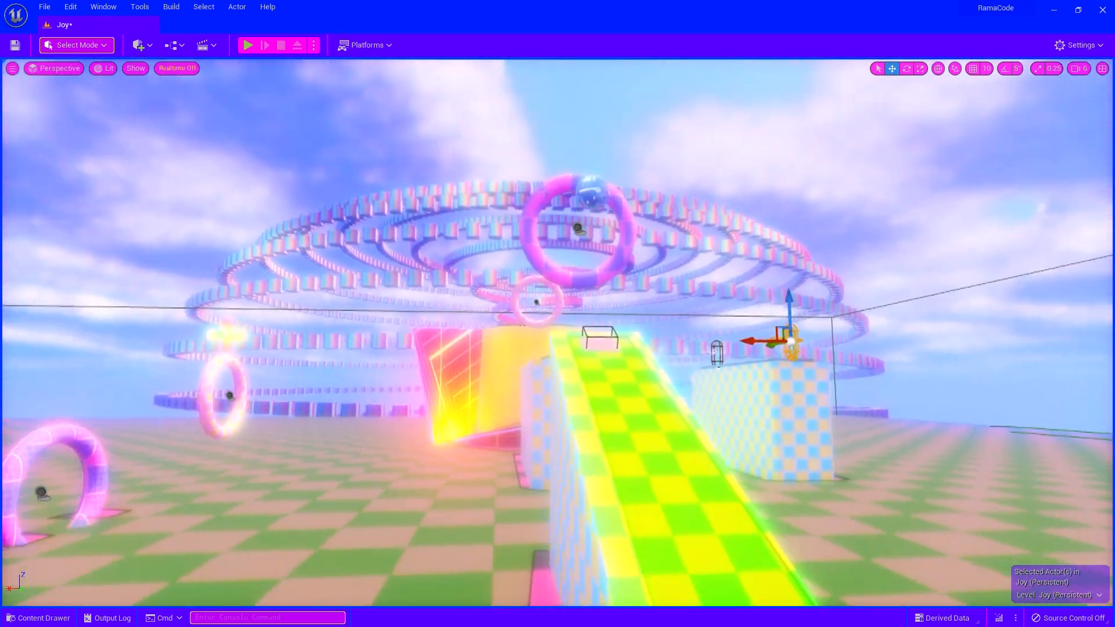
Open the Joy level blueprint and examine the Restart Physics Funs graph that starts from FloorButton2's activation
right_drag(557, 332, 546, 338)
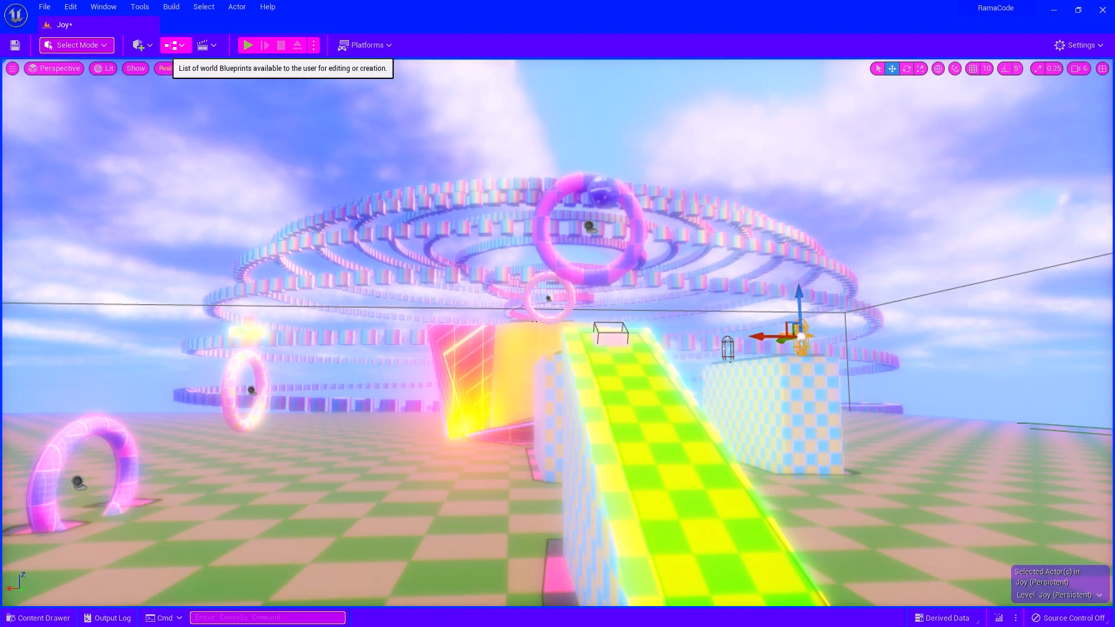
click(174, 45)
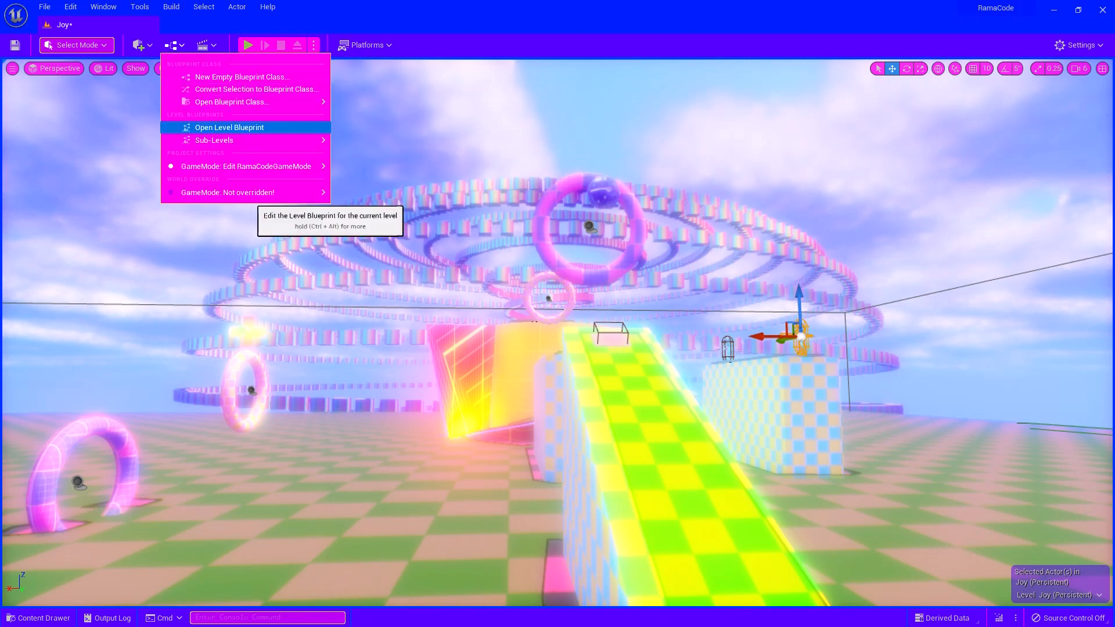
click(229, 127)
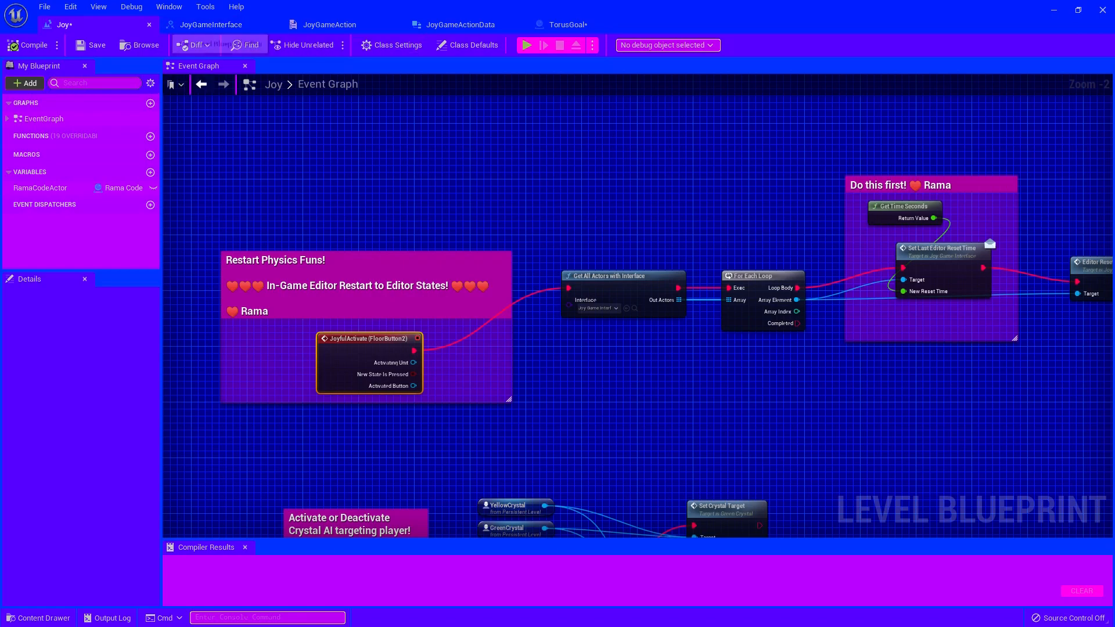
right_drag(849, 239, 748, 280)
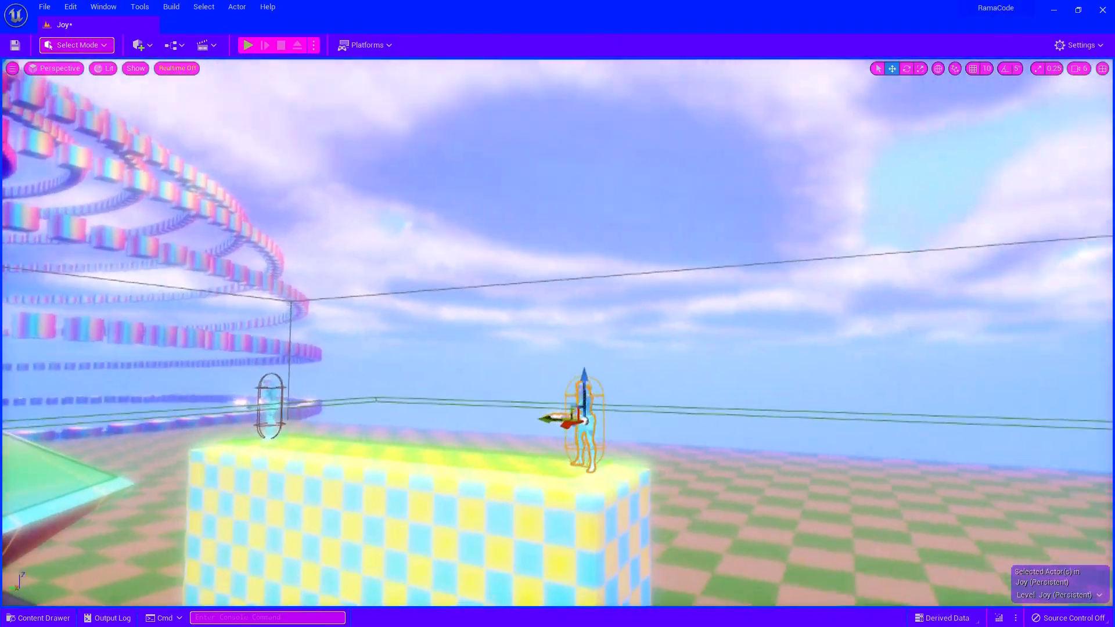
Select the TorusGoal ring and review the target entries of its MakeVisible action, with the crystals and ring in view
click(680, 273)
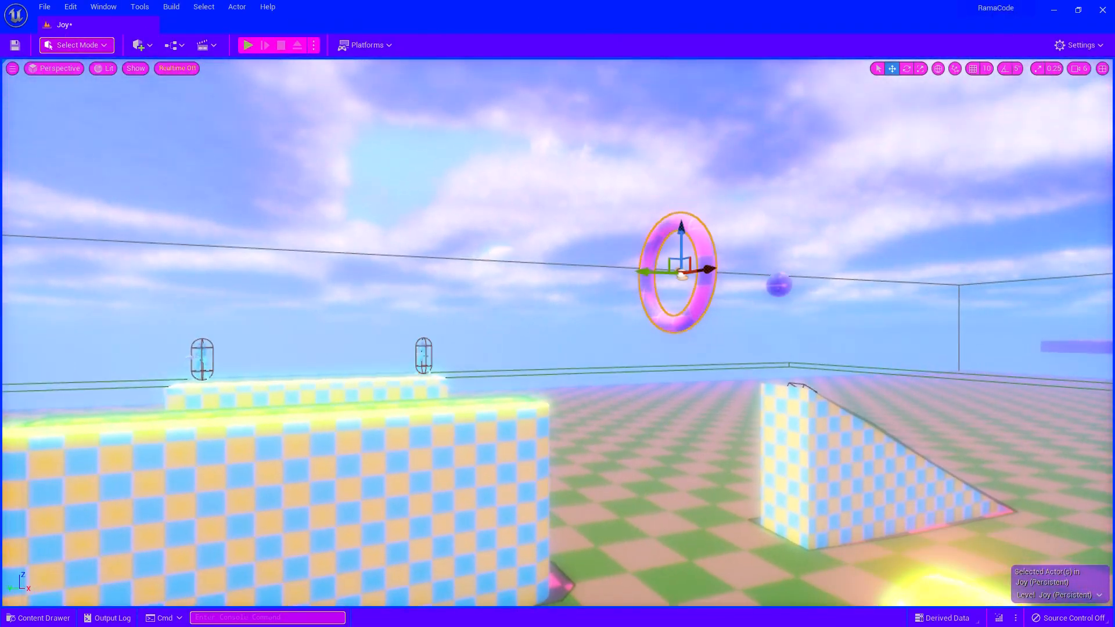
right_drag(680, 272, 661, 263)
key(w)
key(F4)
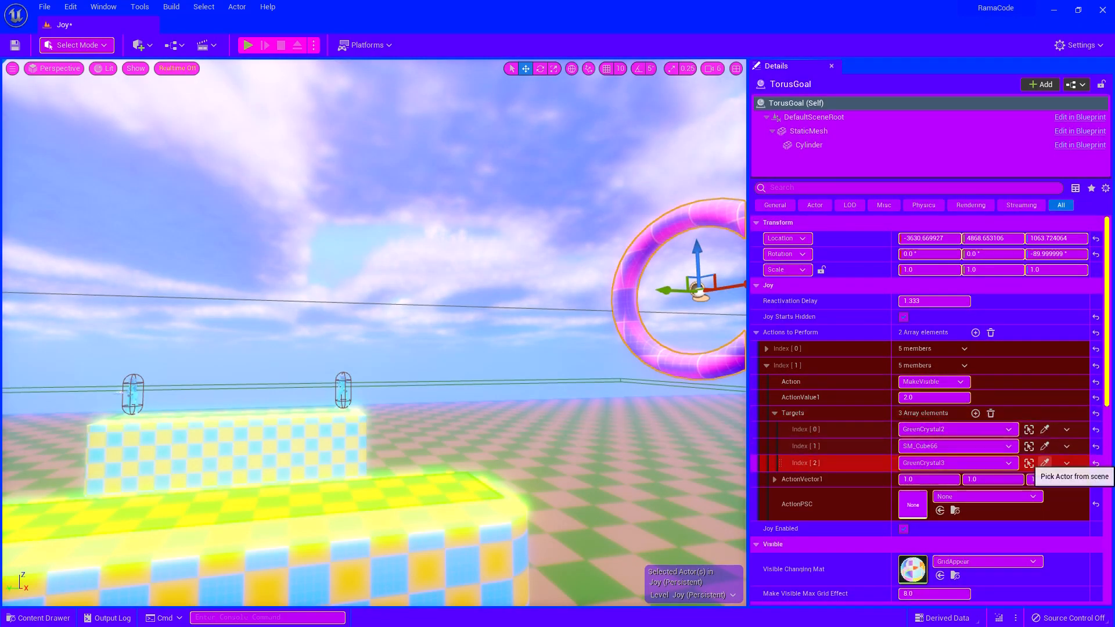
click(1045, 446)
right_click(433, 417)
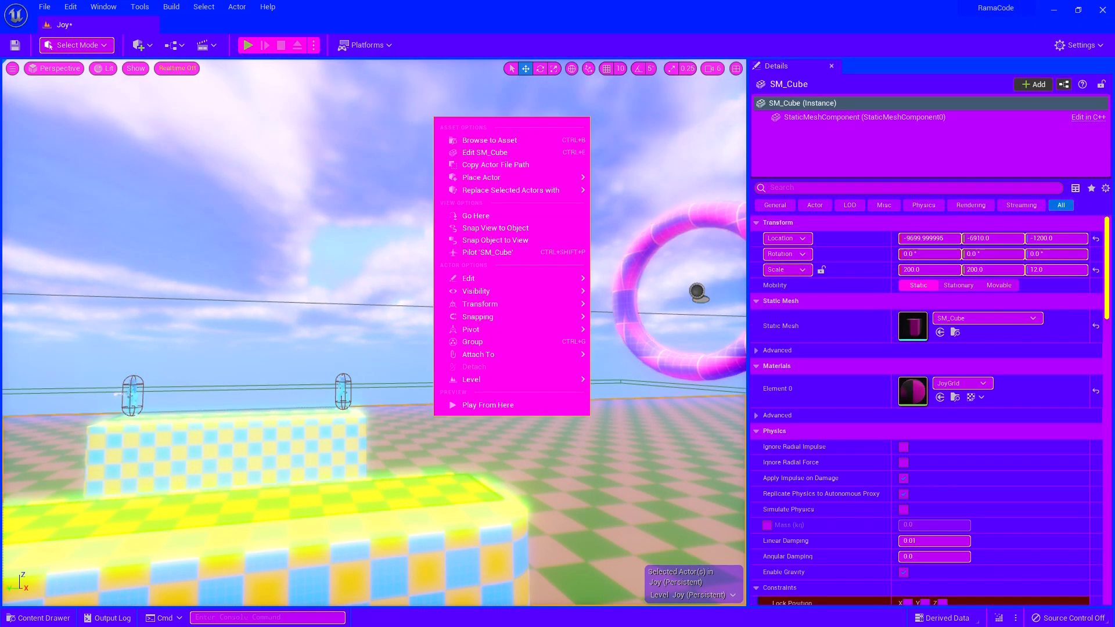
key(s)
right_drag(433, 417, 395, 427)
key(d)
key(s)
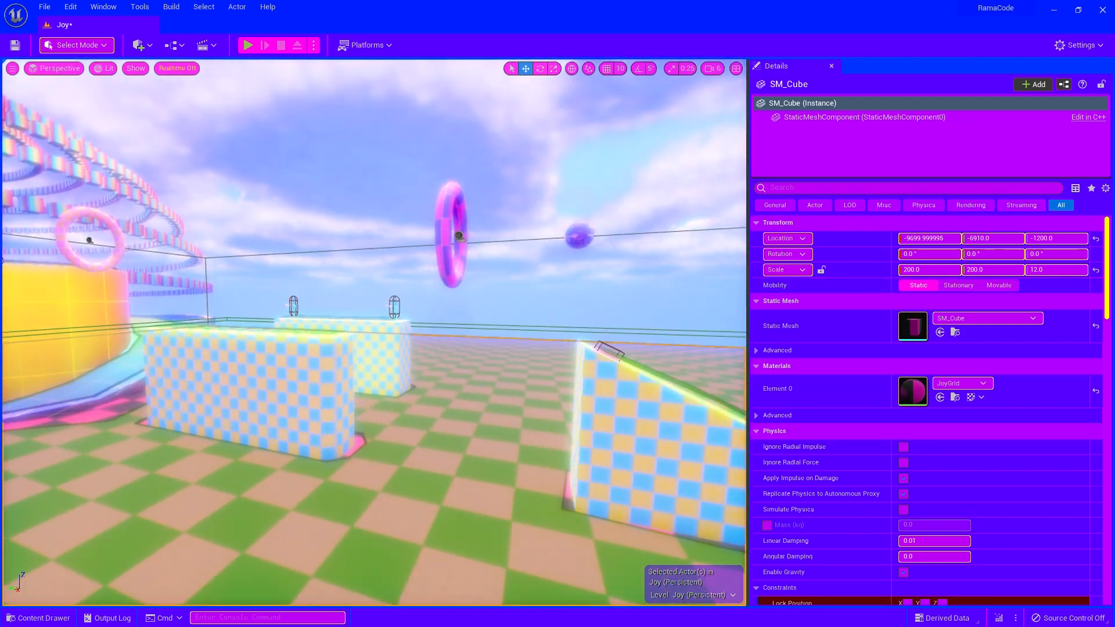
Duplicate the crystal at the end of the checkered block and place the copy between the two existing crystals
click(831, 67)
right_drag(557, 349, 307, 327)
key(w)
key(s)
key(d)
key(w)
key(d)
key(s)
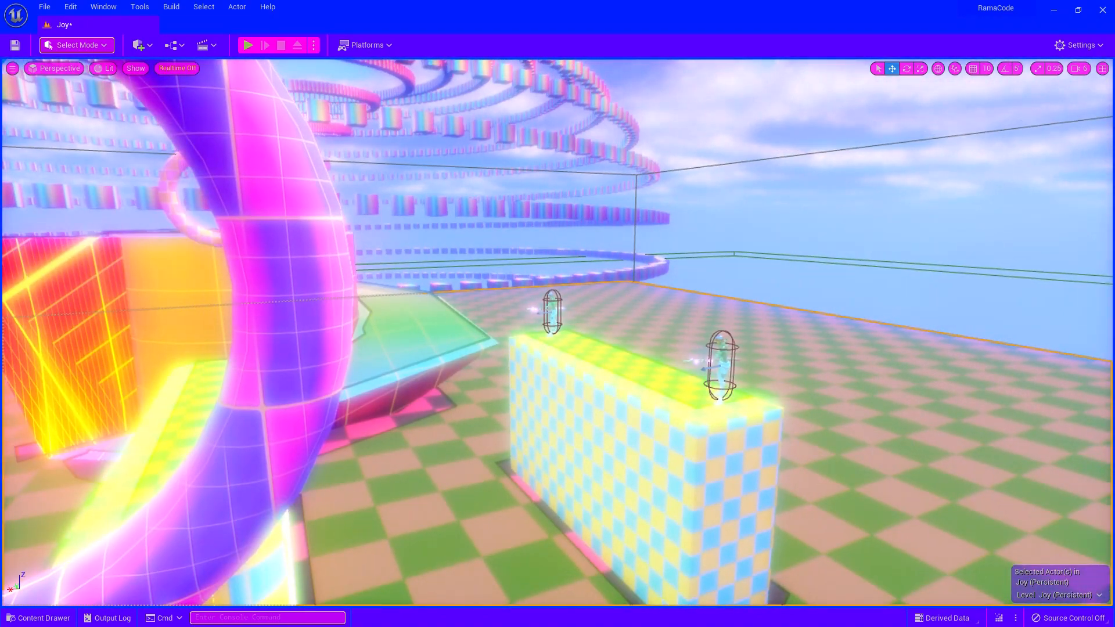
click(721, 366)
key(a)
right_drag(721, 365, 836, 363)
alt+drag(644, 359, 456, 351)
Add a fourth target to TorusGoal's MakeVisible action and assign the middle crystal, GreenCrystal4, to it
key(a)
right_drag(456, 351, 504, 353)
key(s)
click(843, 349)
key(F4)
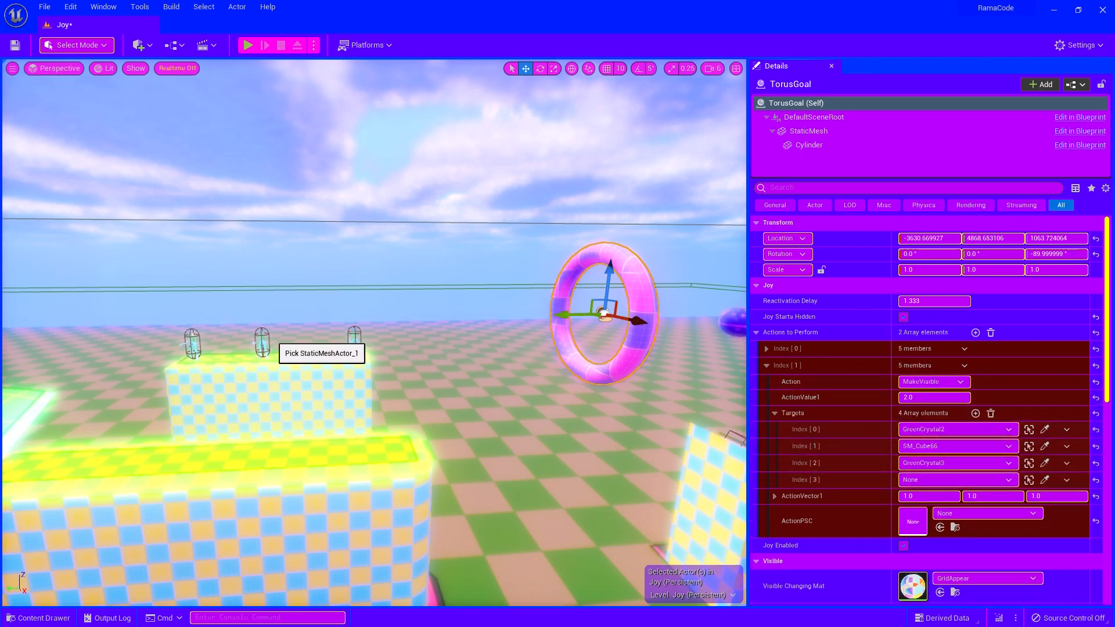
click(262, 346)
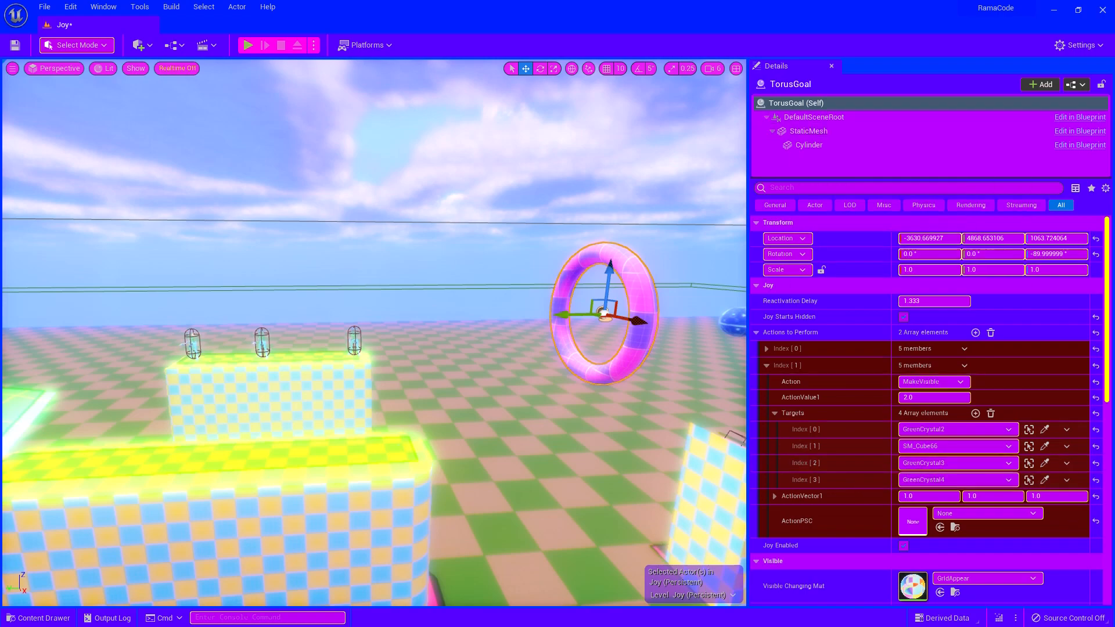
click(832, 66)
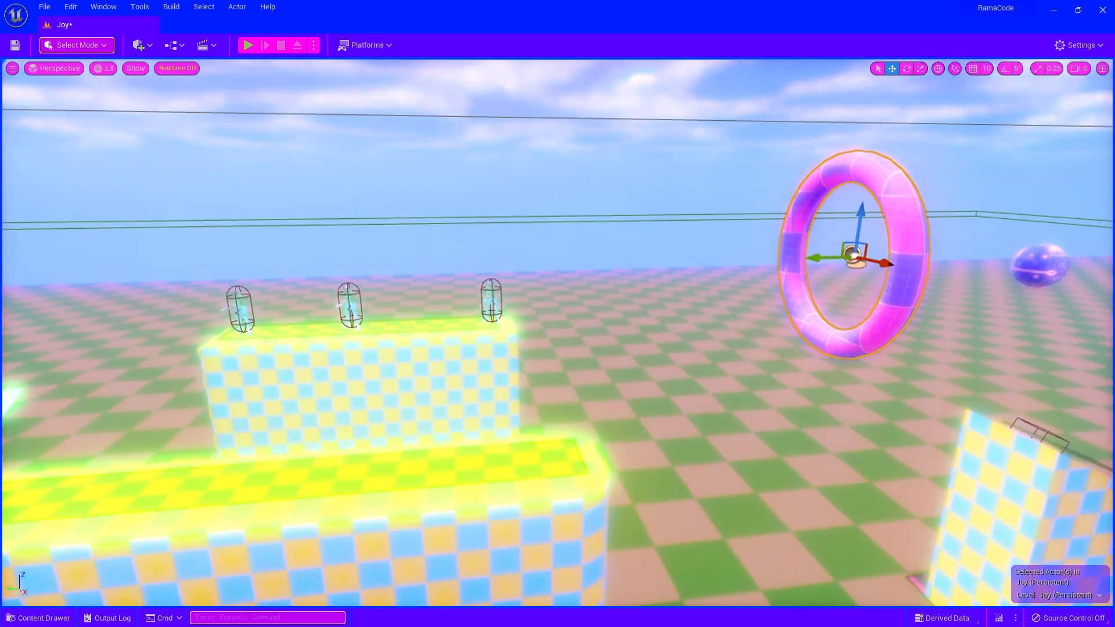
Play-test the level in full screen, running up the checkered ramp and on to the round grid platform
key(alt+p)
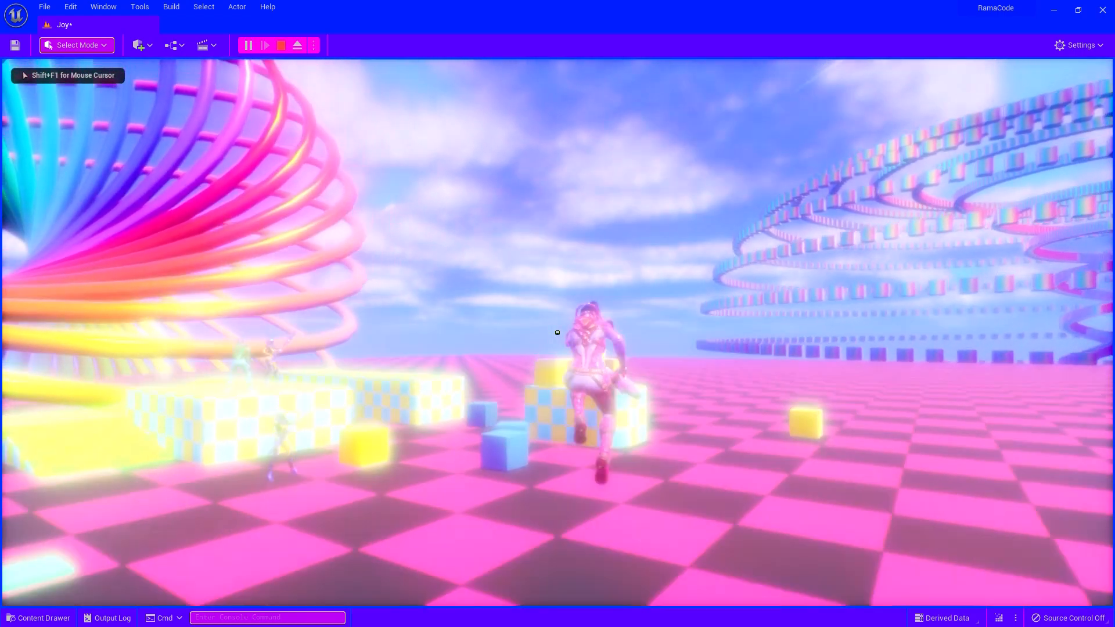
key(F11)
click(507, 293)
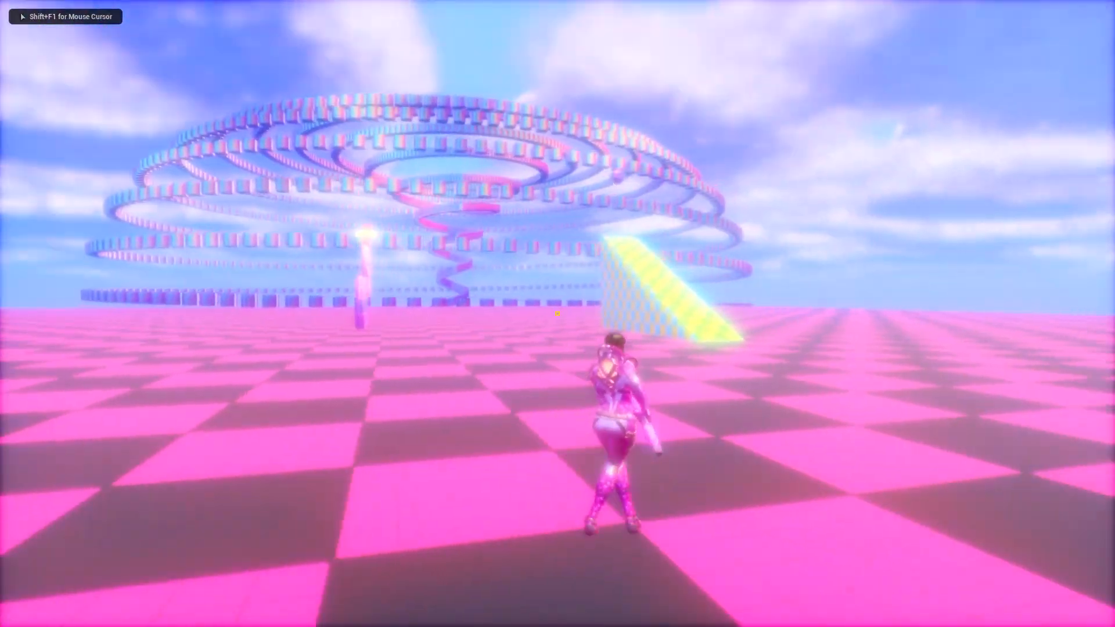
key(w)
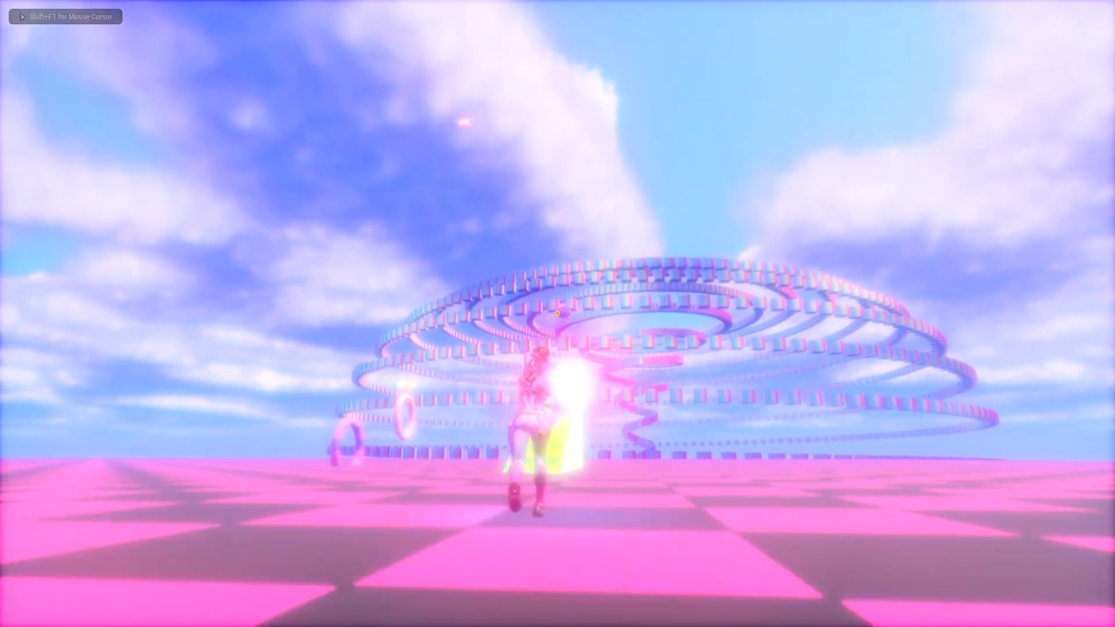
key(w)
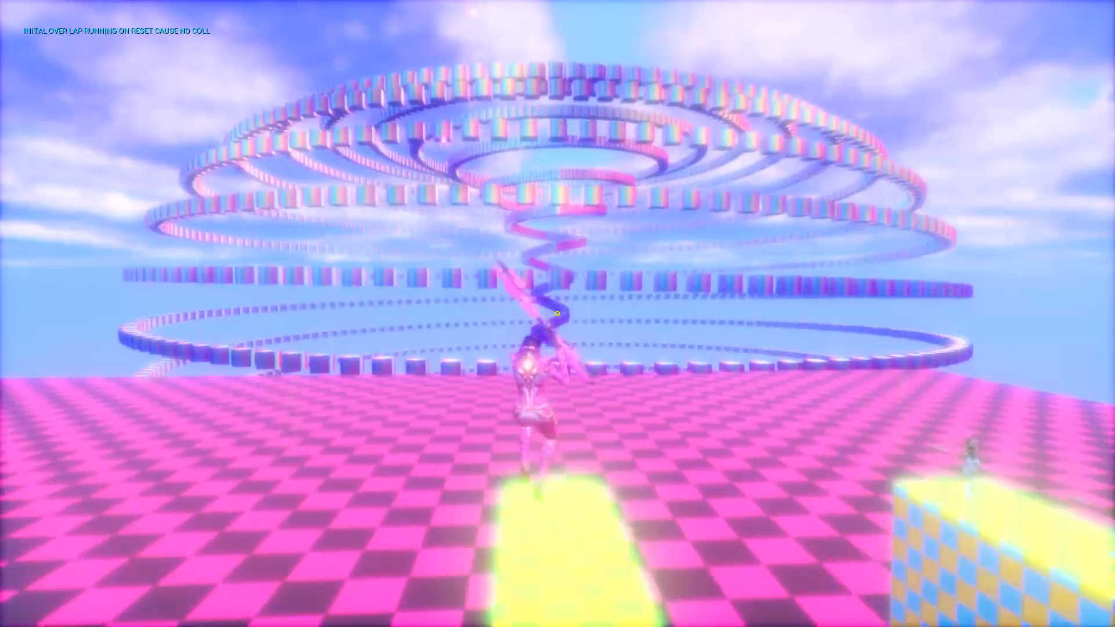
key(w)
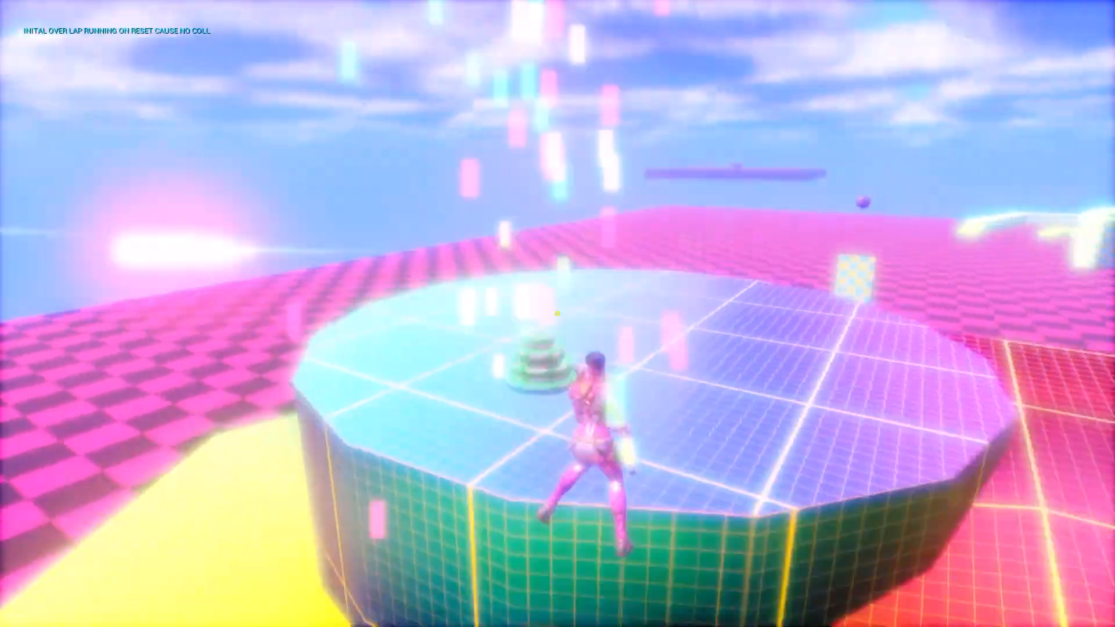
key(w)
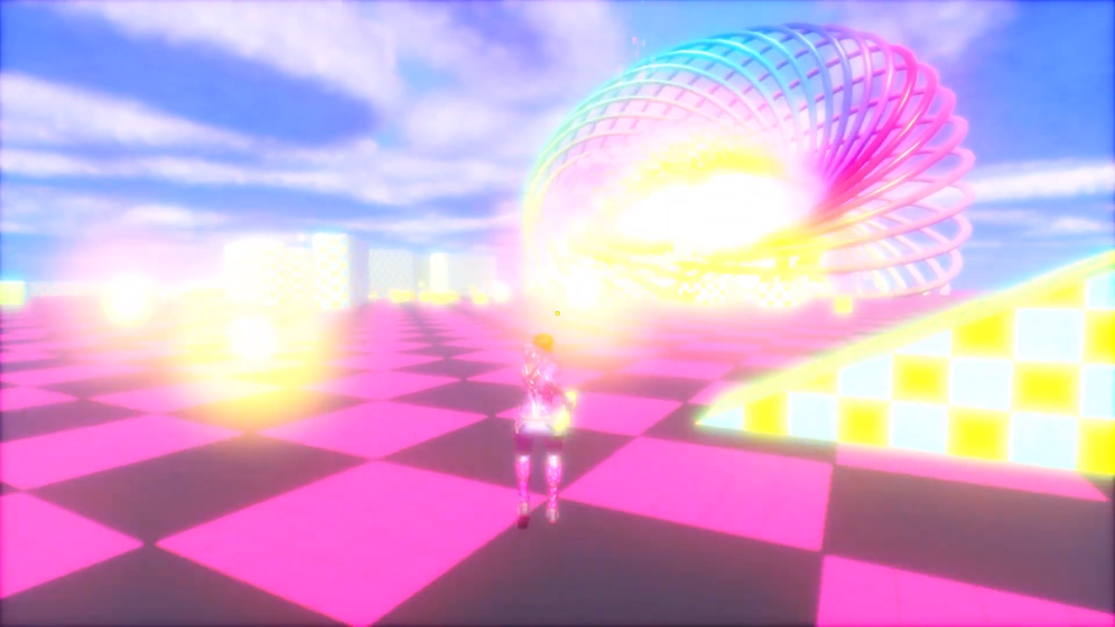
key(w)
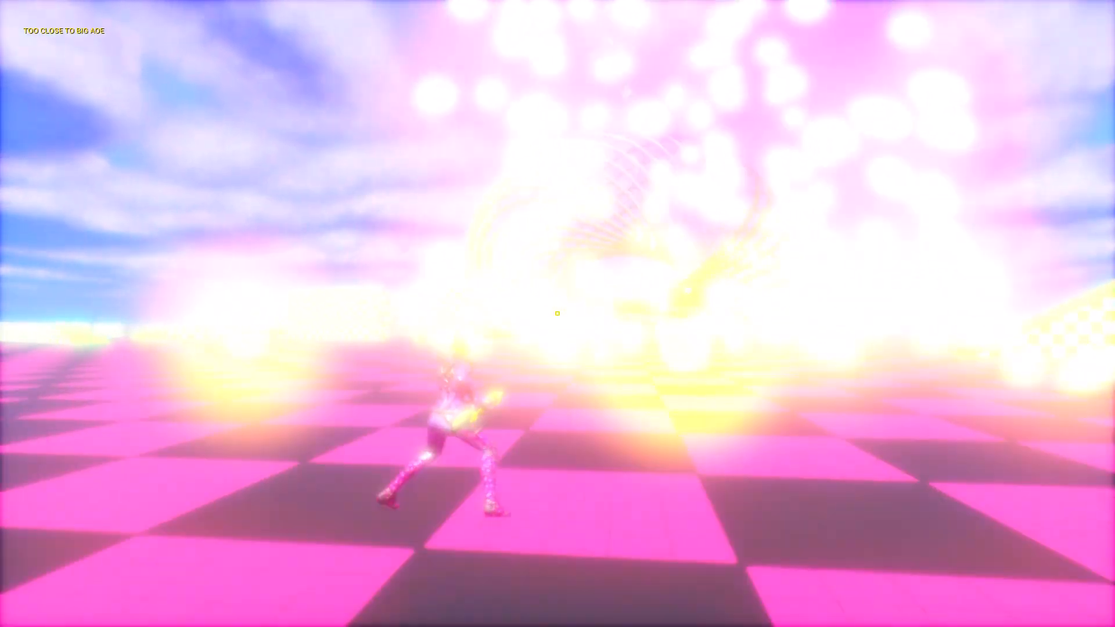
key(w)
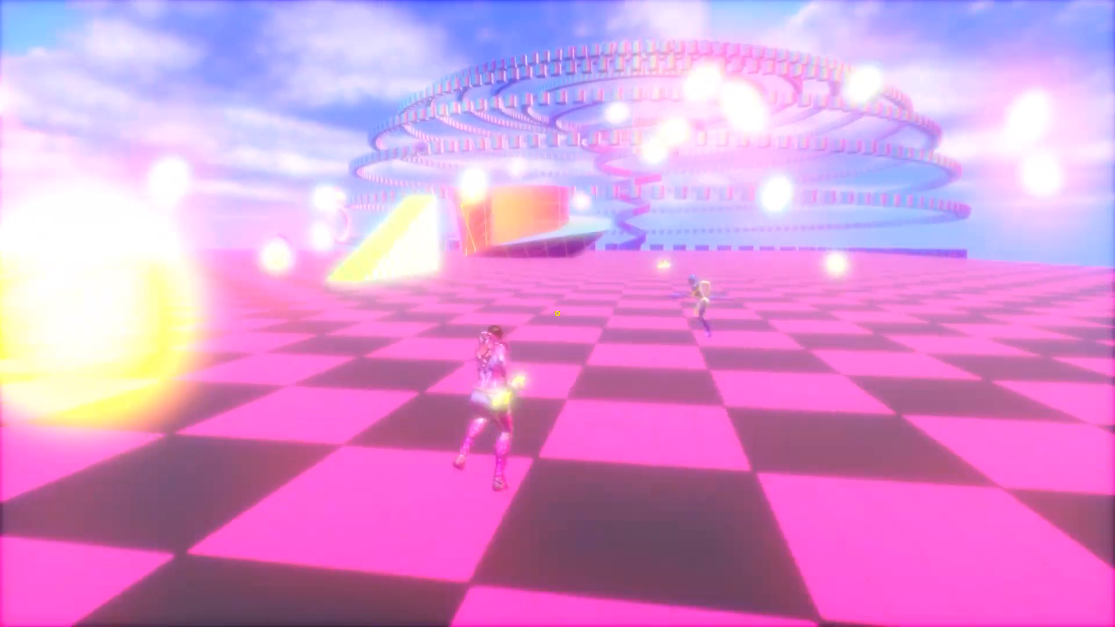
key(w)
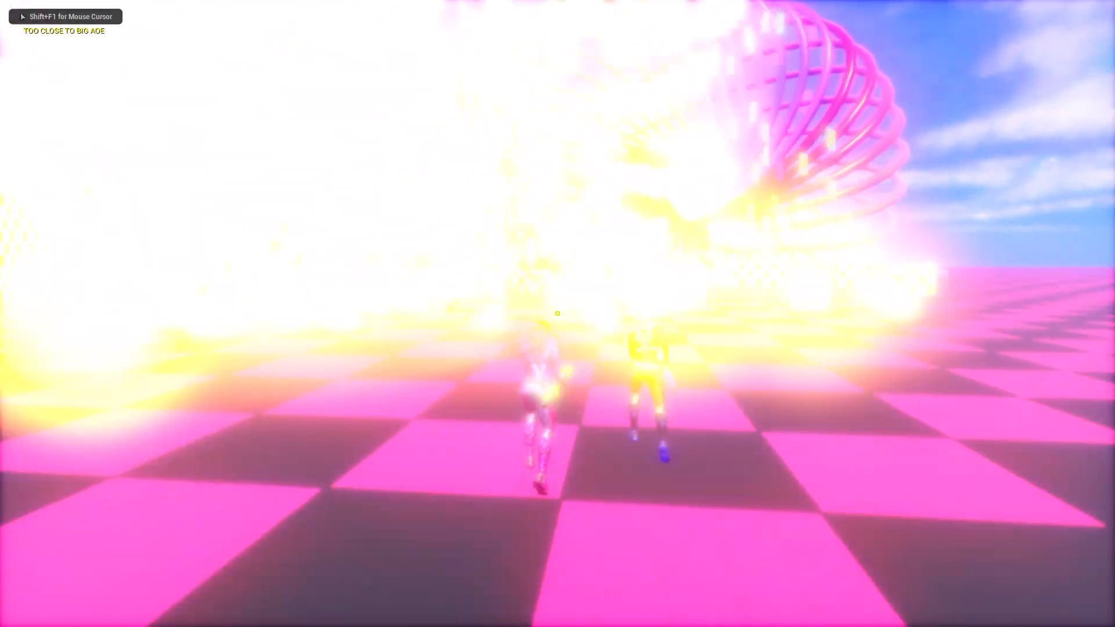
key(w)
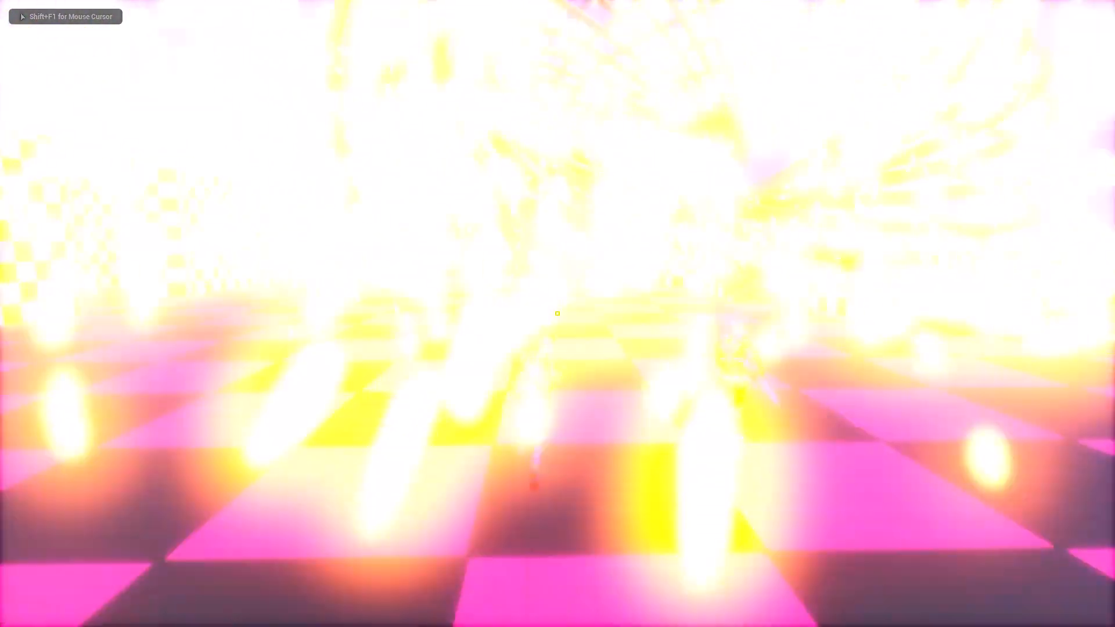
key(w)
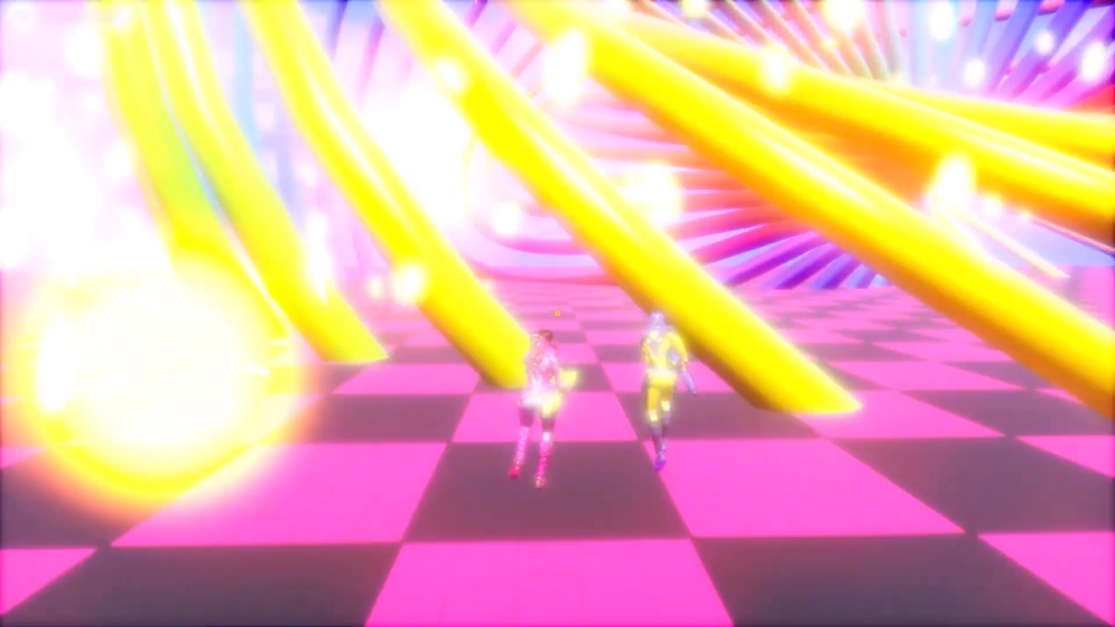
key(w)
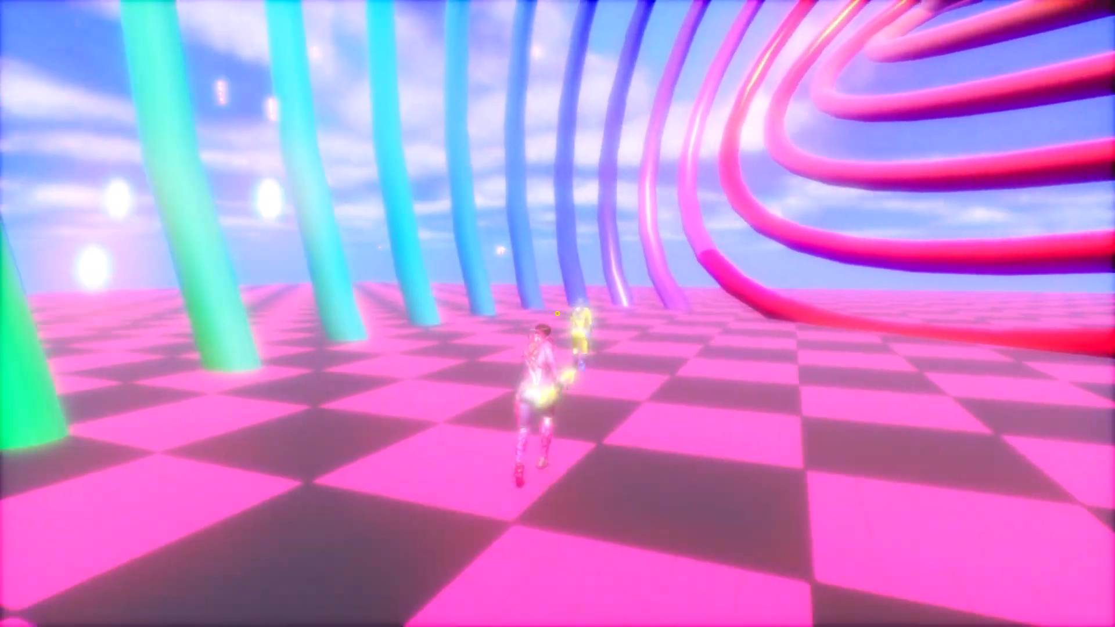
key(w)
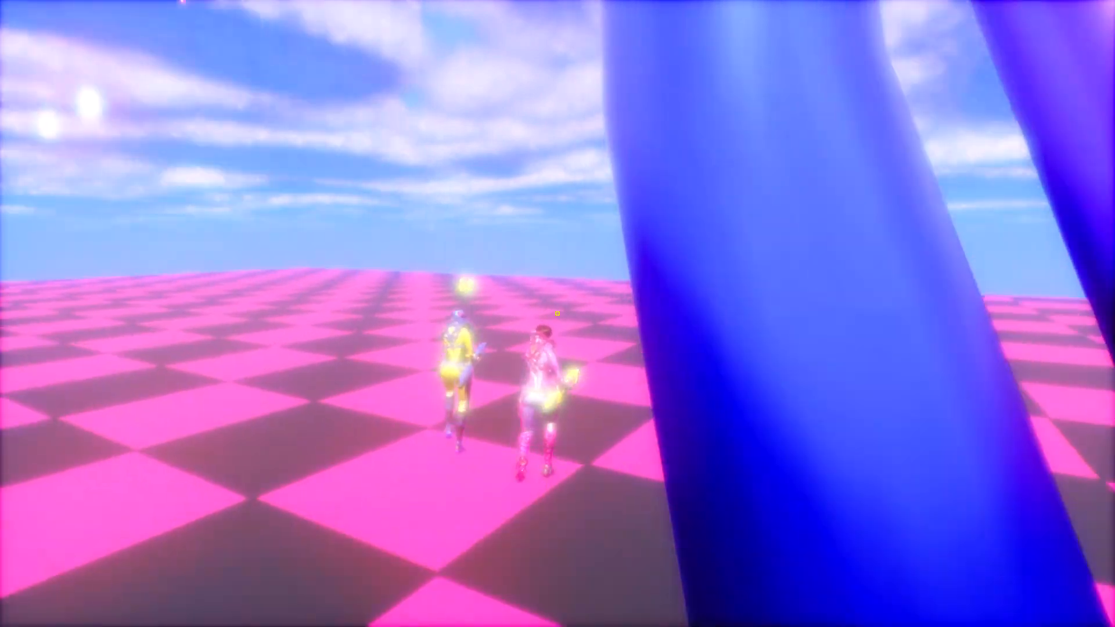
key(w)
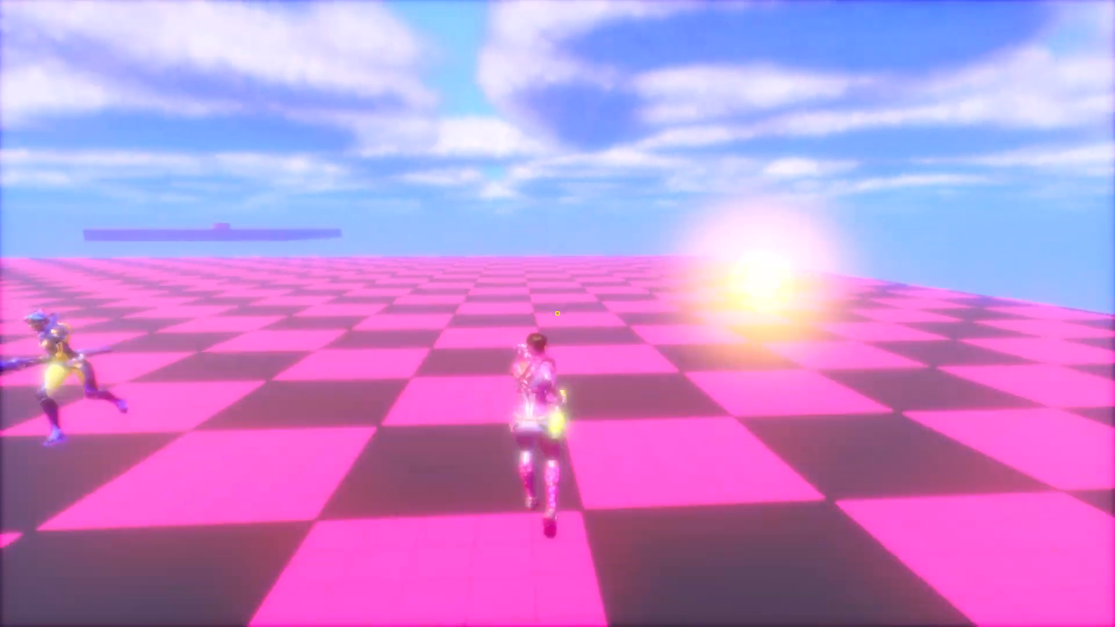
key(a)
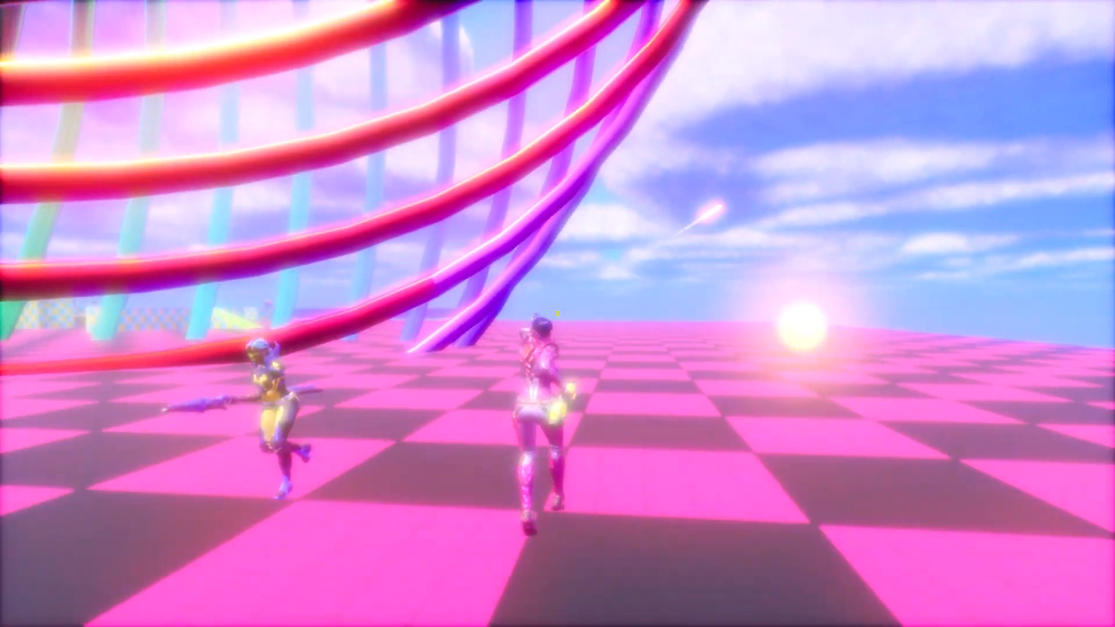
key(w)
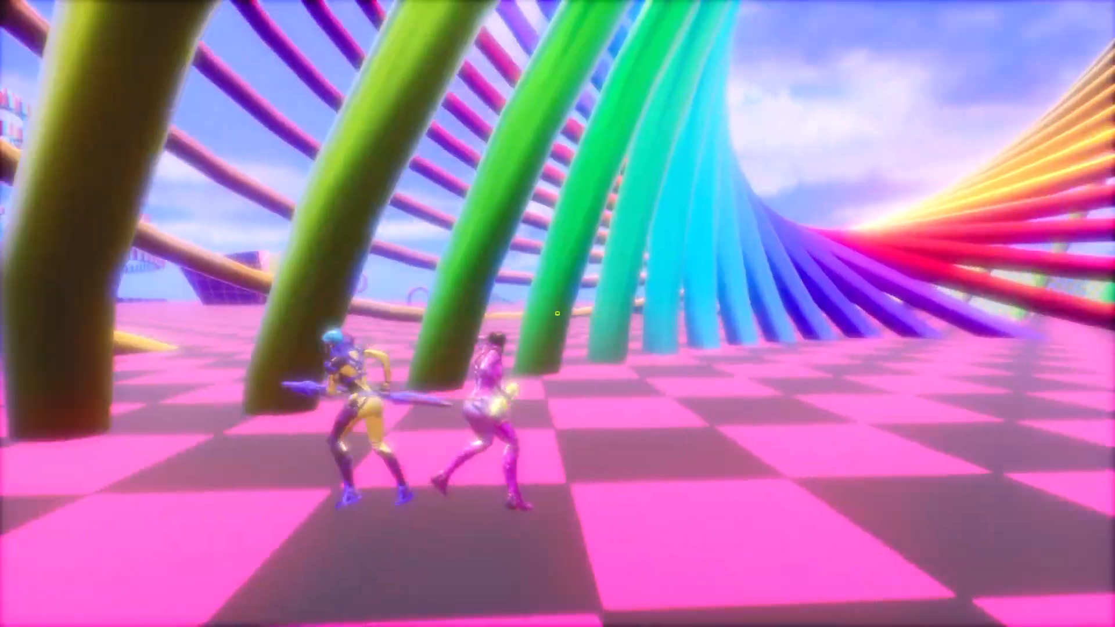
key(w)
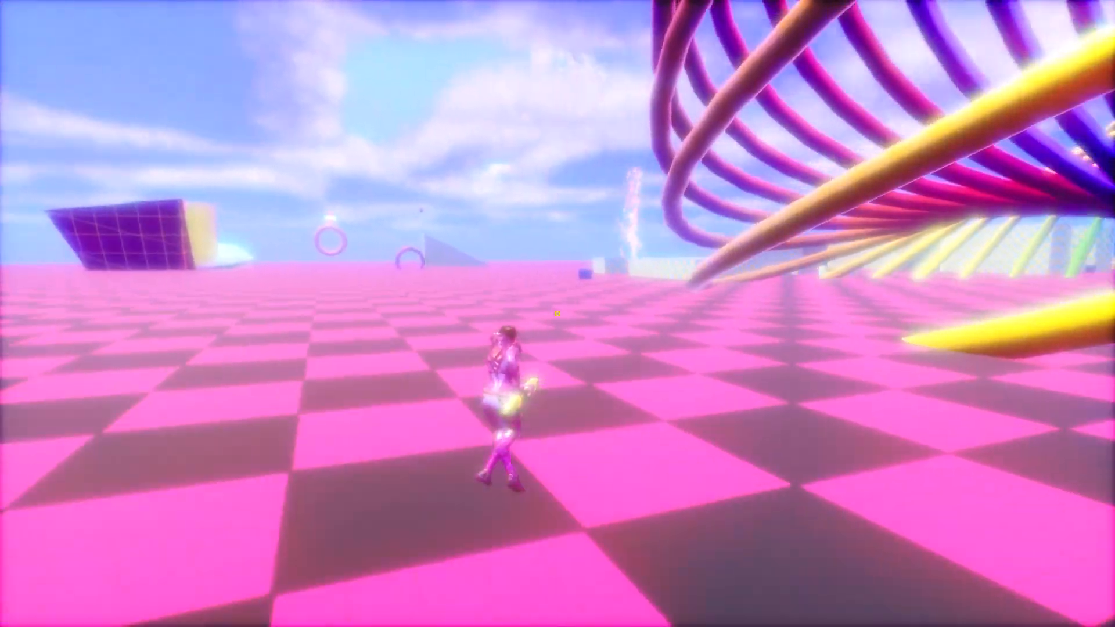
key(space)
click(557, 313)
key(w)
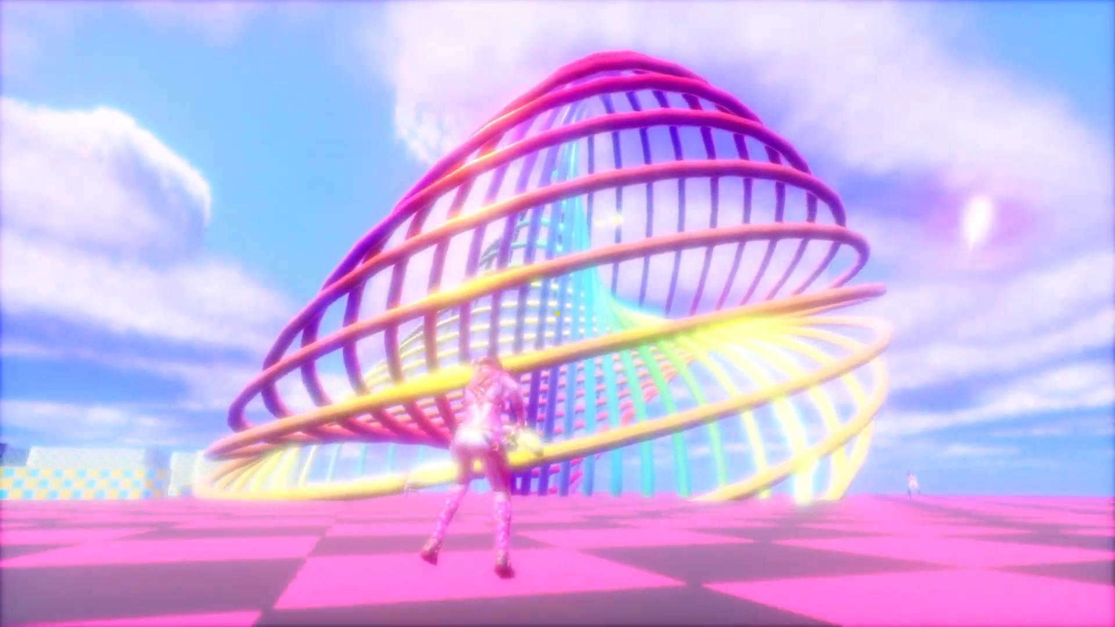
key(space)
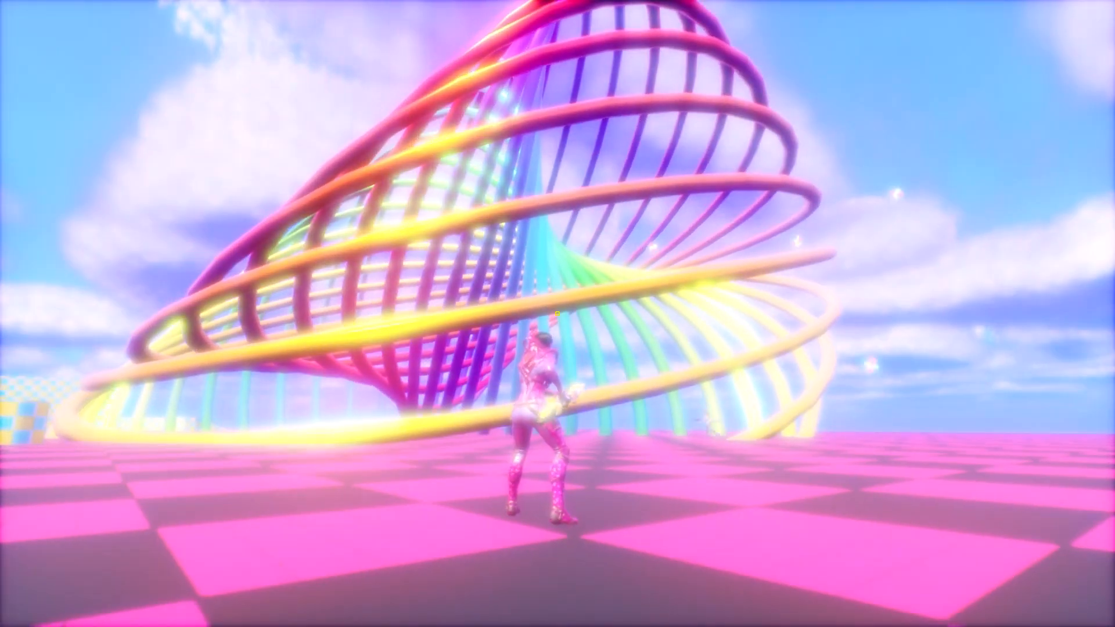